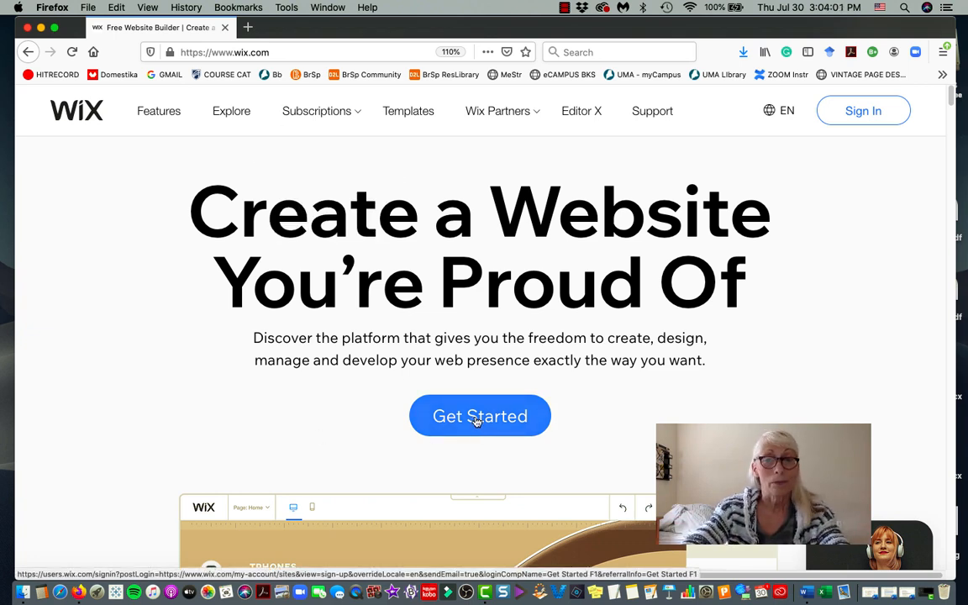
Start a new website from the Wix home page and focus the log-in Email field.
click(476, 420)
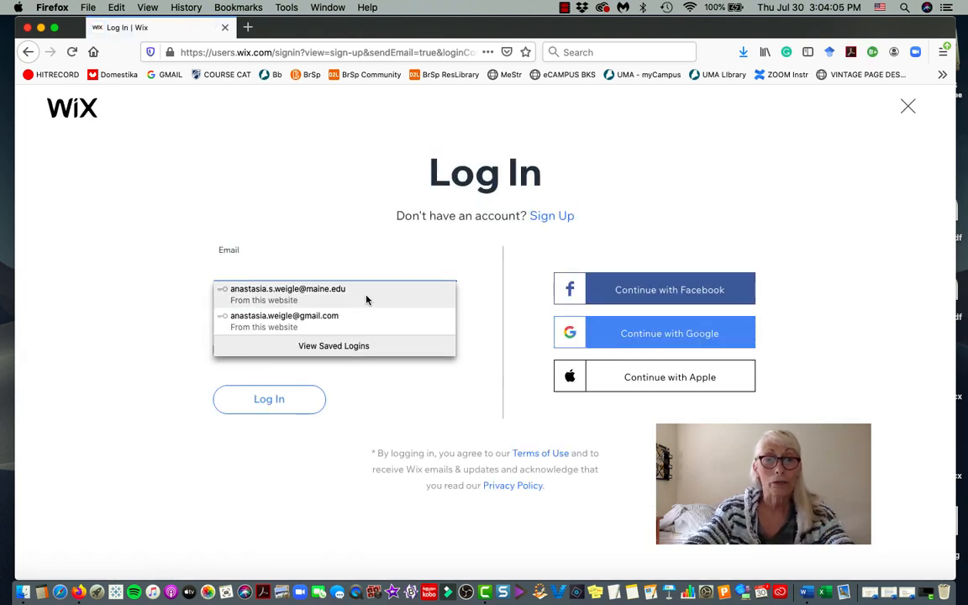
click(190, 214)
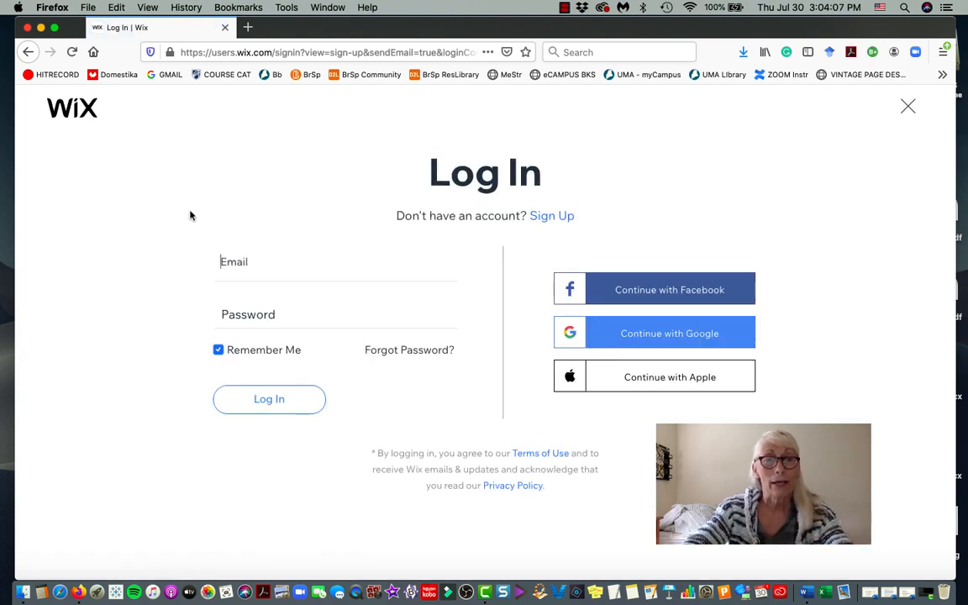
click(279, 269)
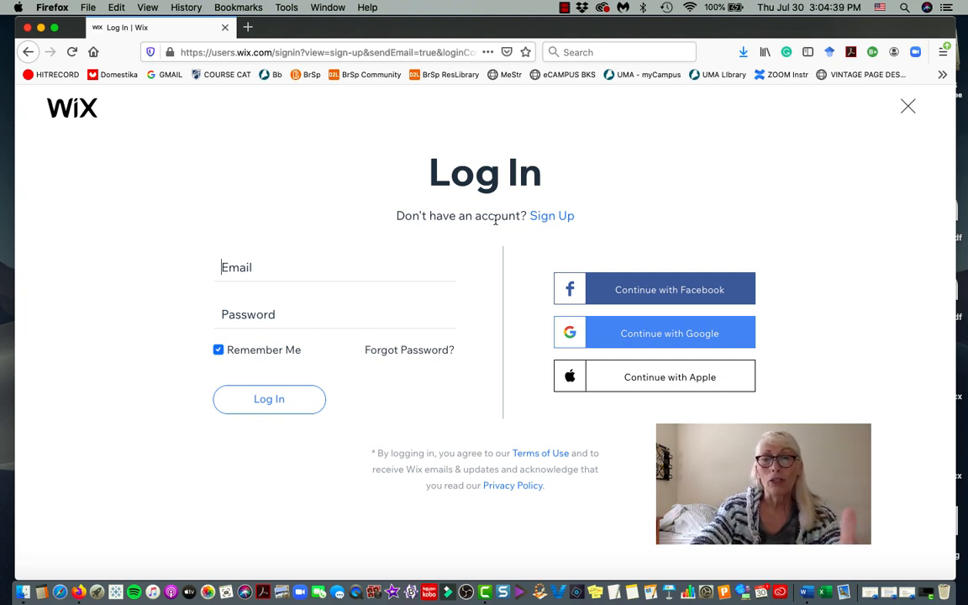
Switch to sign-up and enter the account e-mail address in both e-mail fields.
click(543, 220)
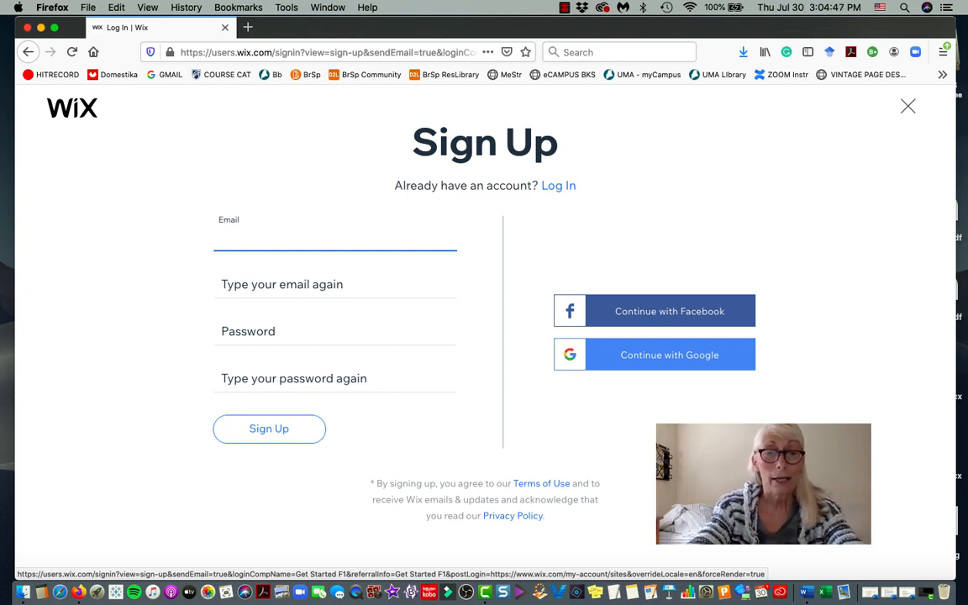
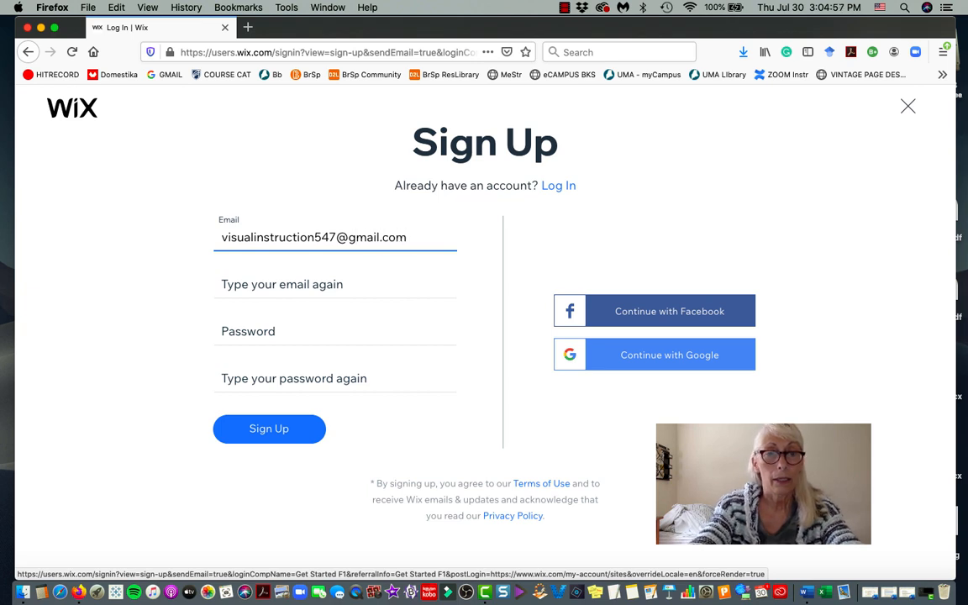
key(Tab)
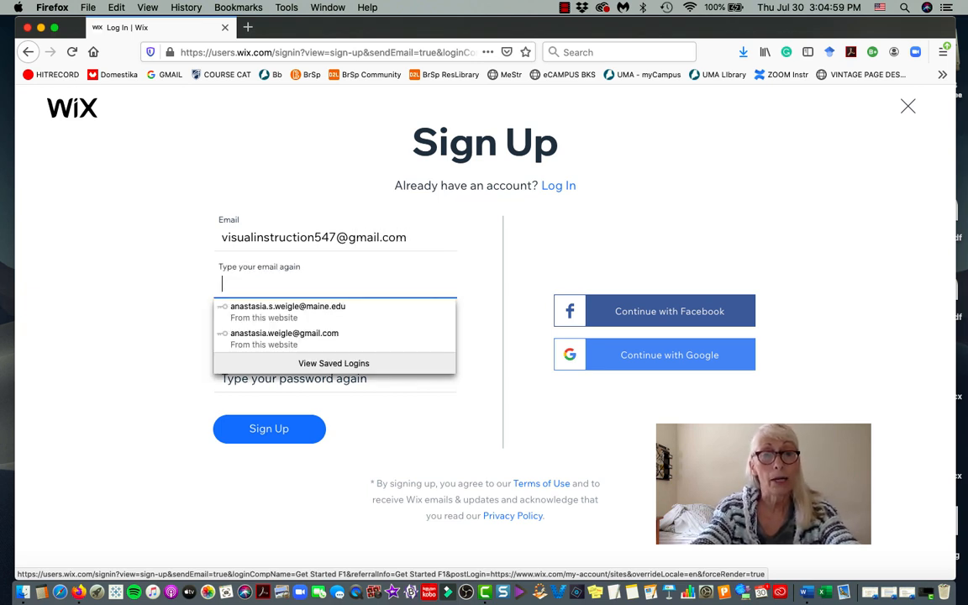
text(fisual)
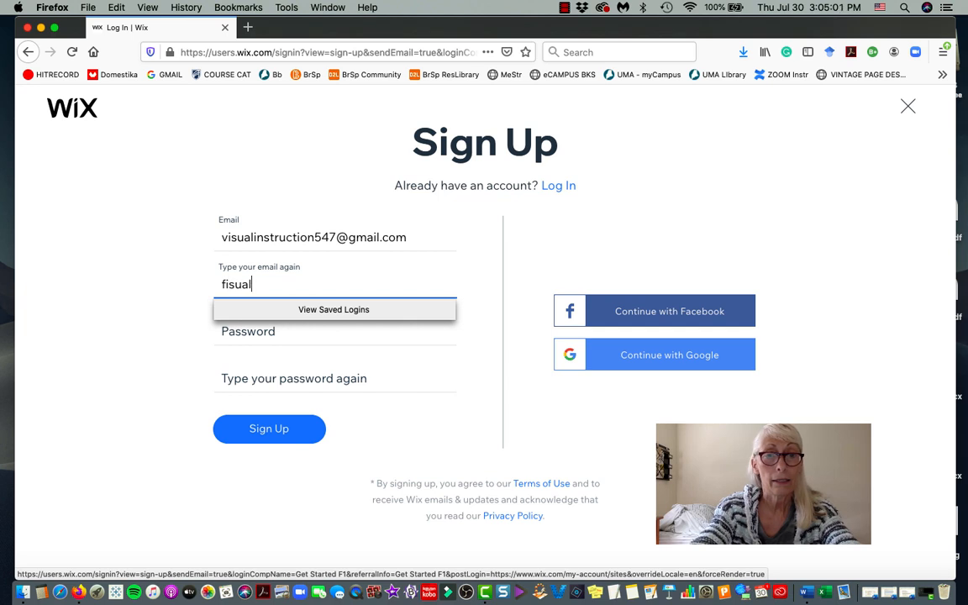
key(BackSpace)
key(BackSpace)
key(BackSpace)
key(BackSpace)
key(BackSpace)
key(BackSpace)
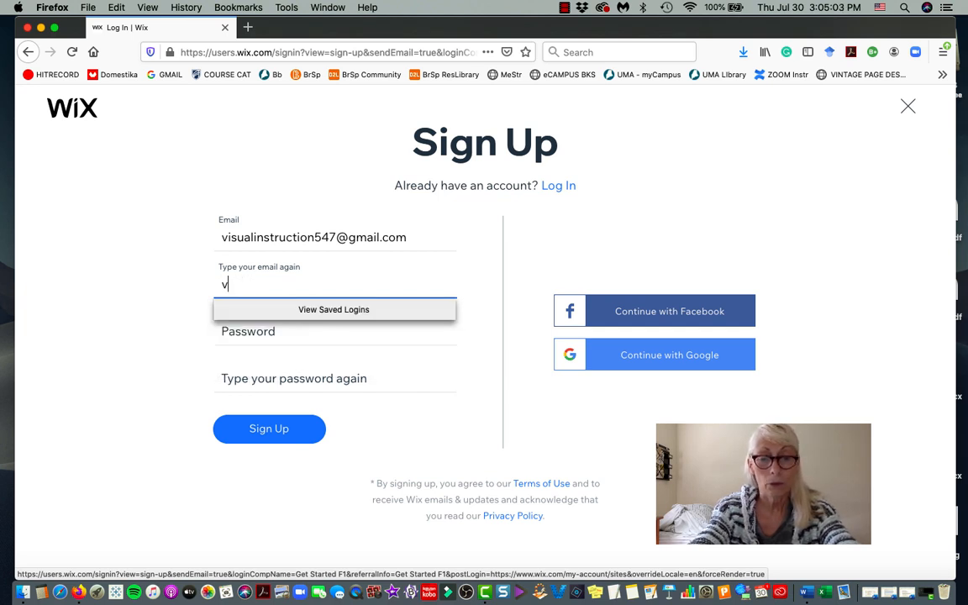
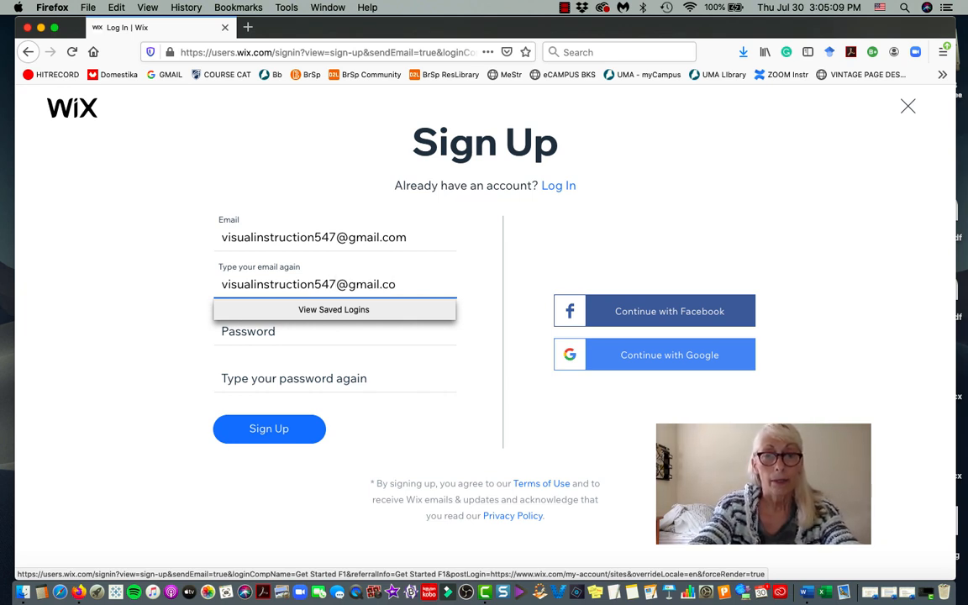
key(Tab)
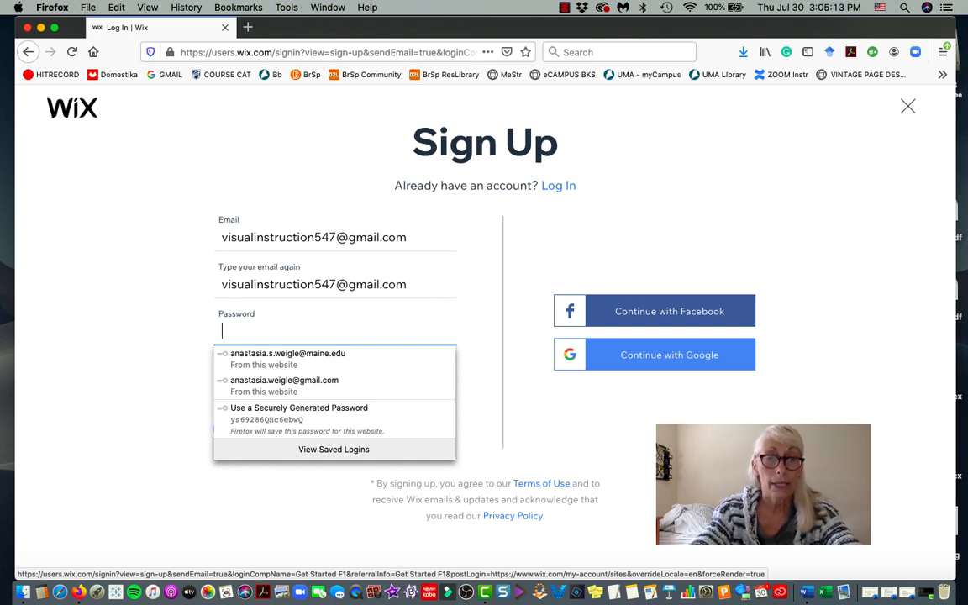
Fill both password fields with Firefox's generated password and submit the sign-up form.
click(273, 428)
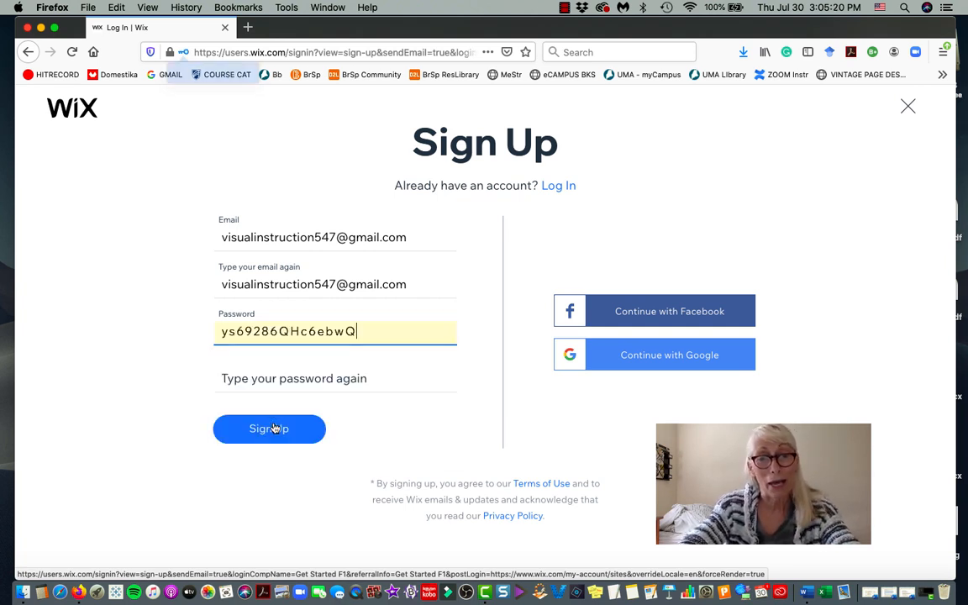
click(266, 379)
click(277, 486)
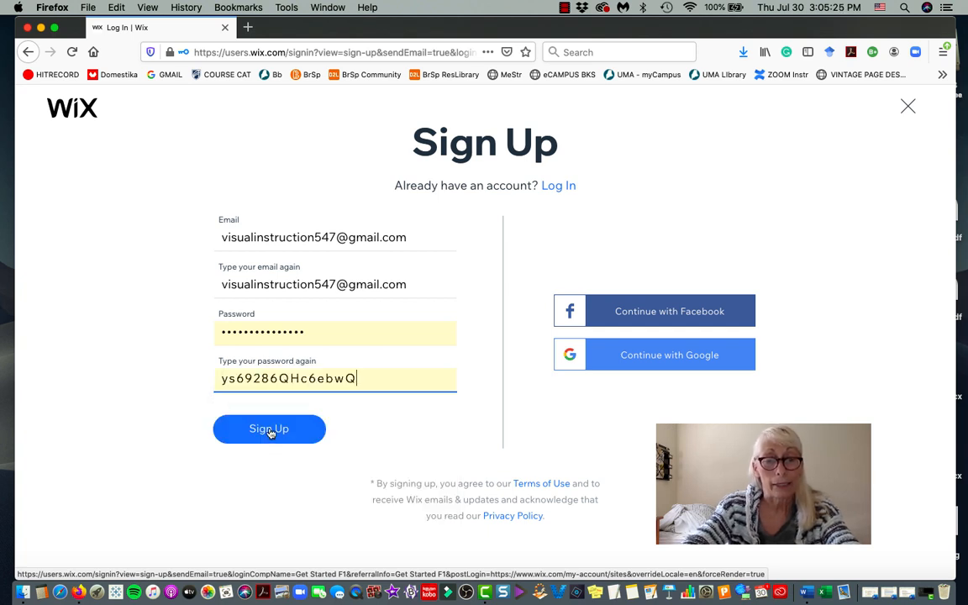
key(super+shift+3)
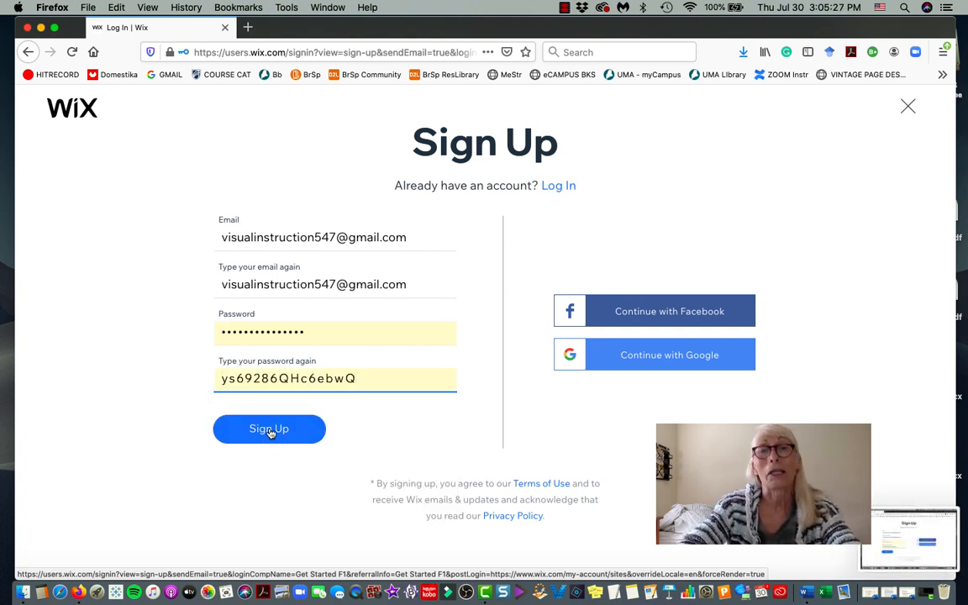
click(269, 429)
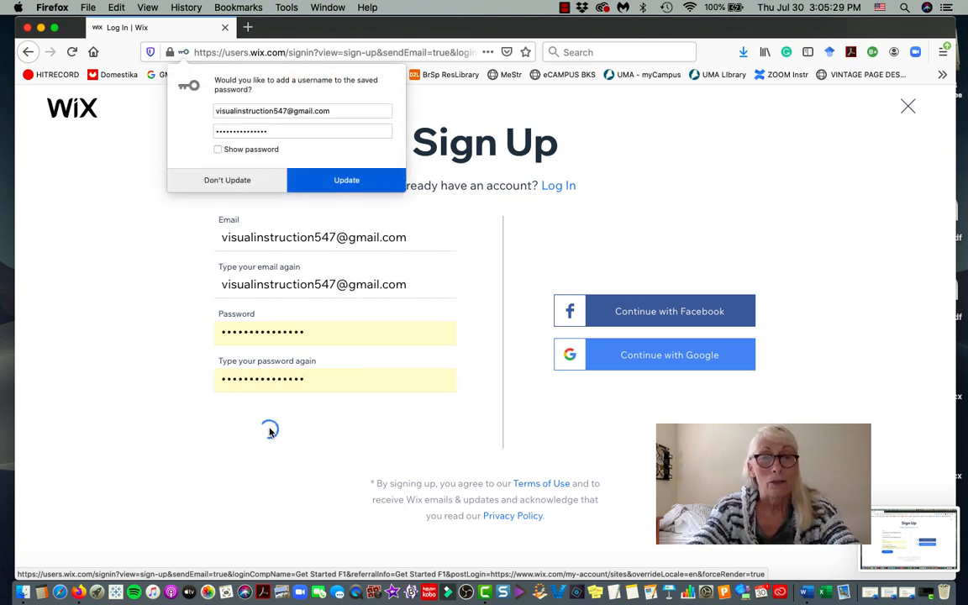
Update the saved Firefox login, then skip the Wix onboarding questions.
click(351, 177)
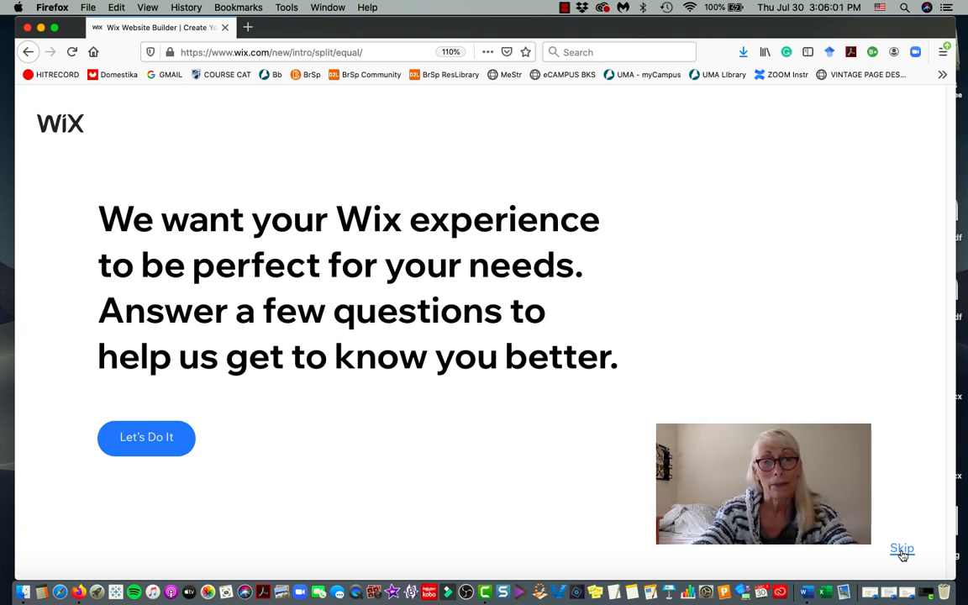
click(902, 552)
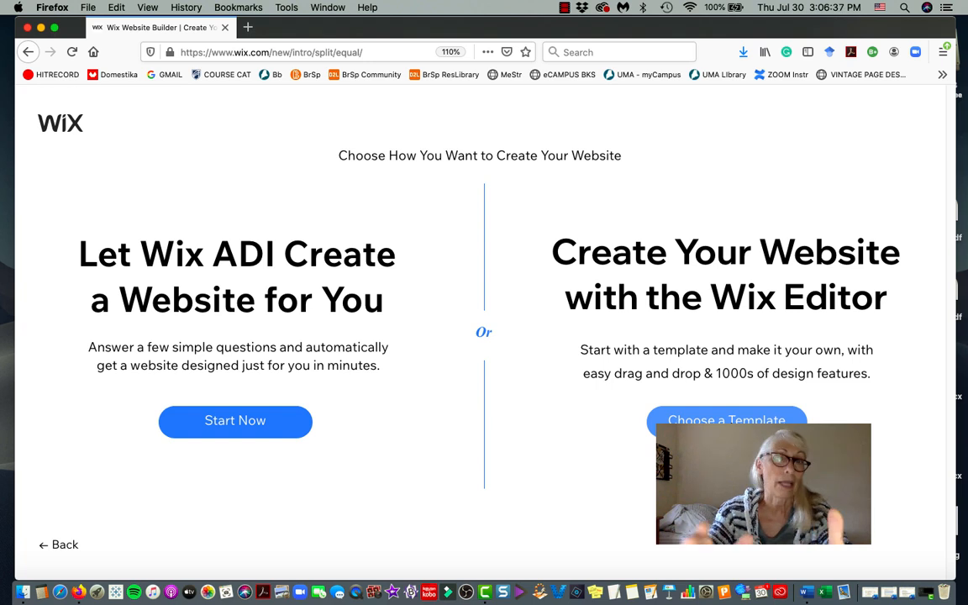
Open the template gallery, view page 2 and browse categories like Business & Services and Store.
click(727, 426)
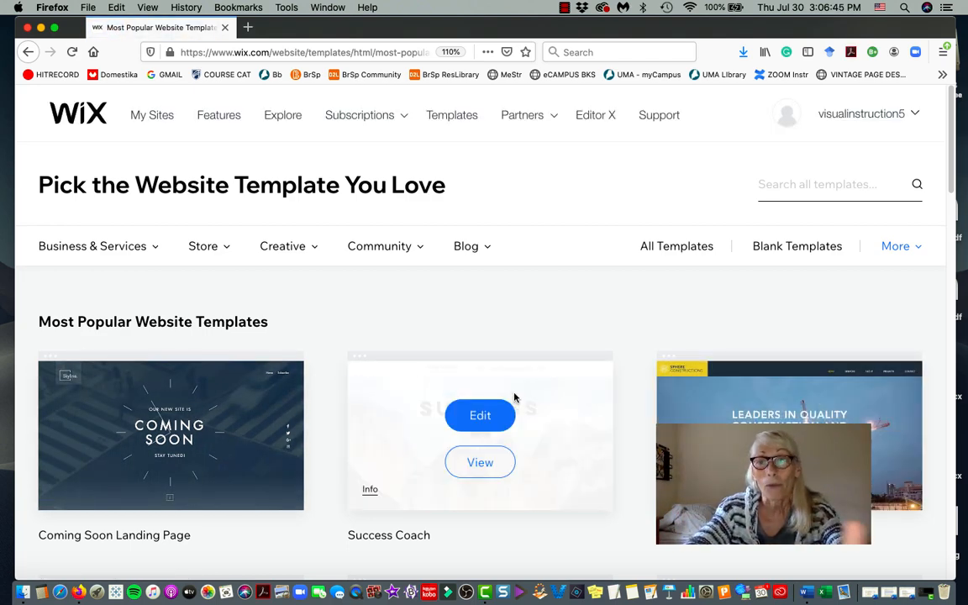
scroll(514, 397, down, 2)
scroll(514, 398, down, 6)
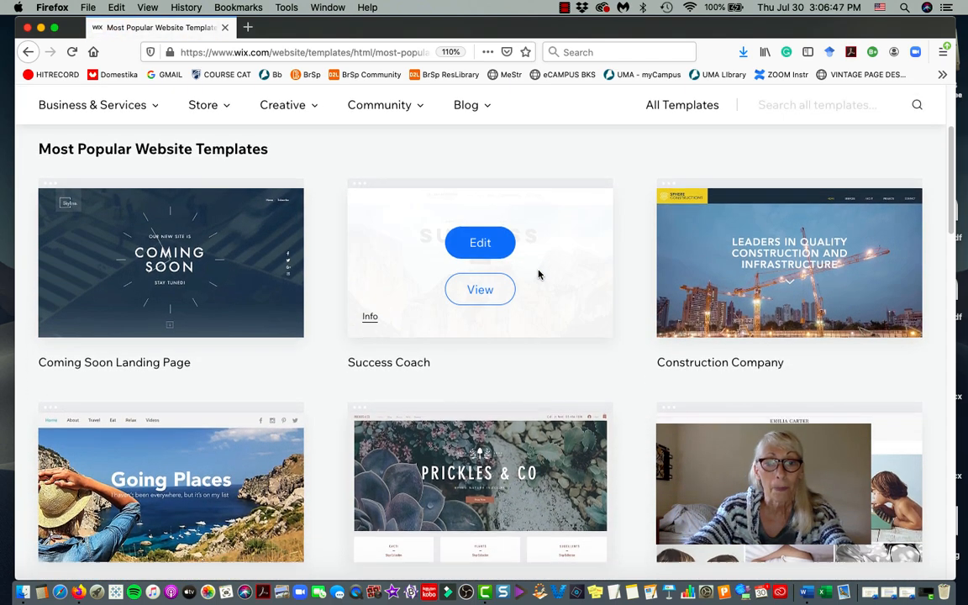
scroll(538, 274, down, 11)
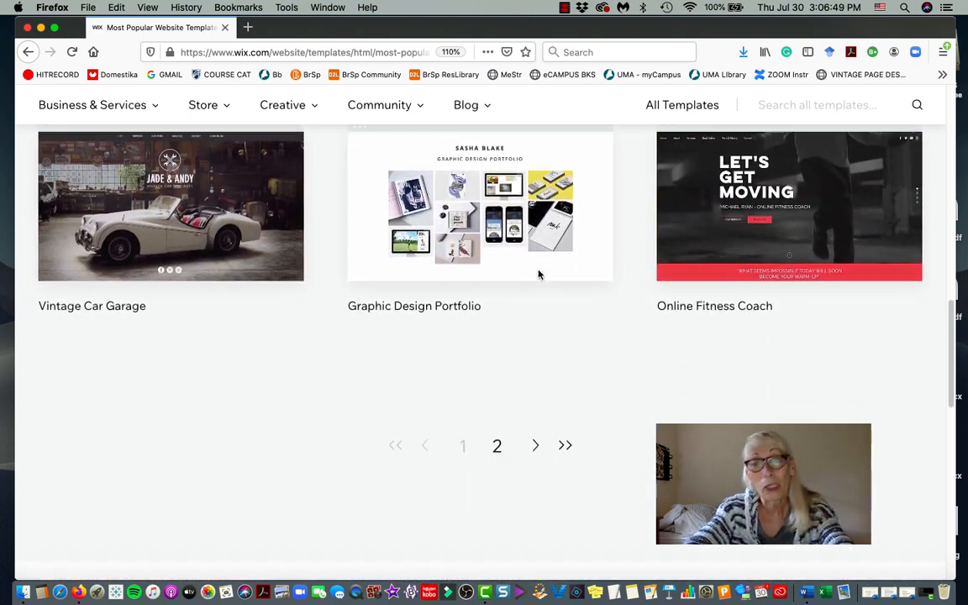
click(497, 303)
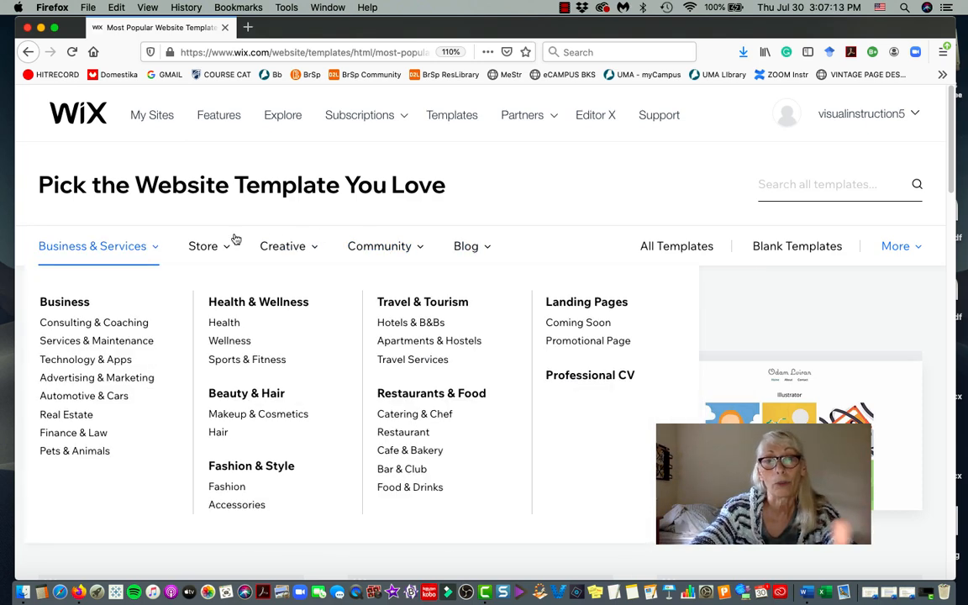
mouse_move(350, 237)
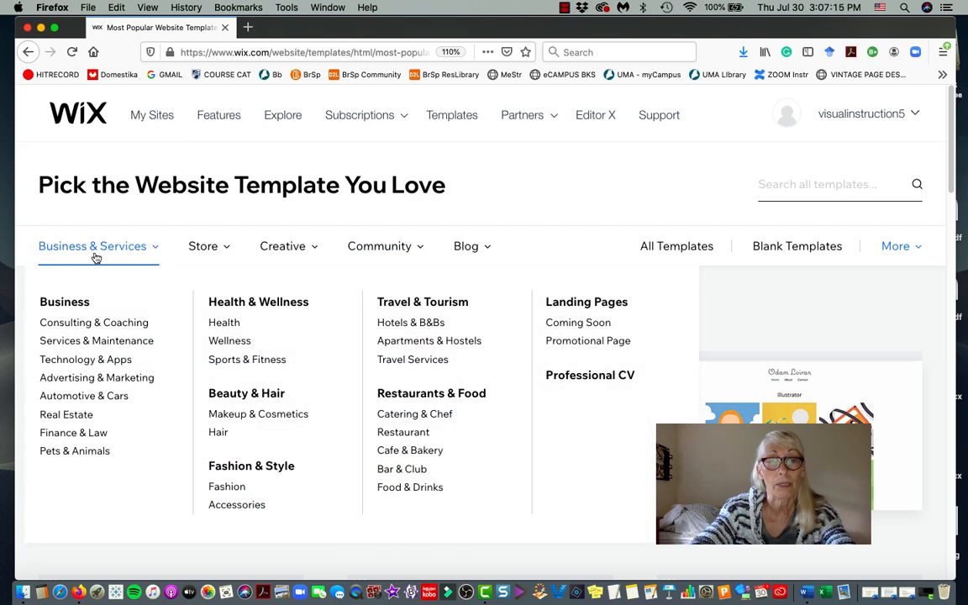
mouse_move(136, 240)
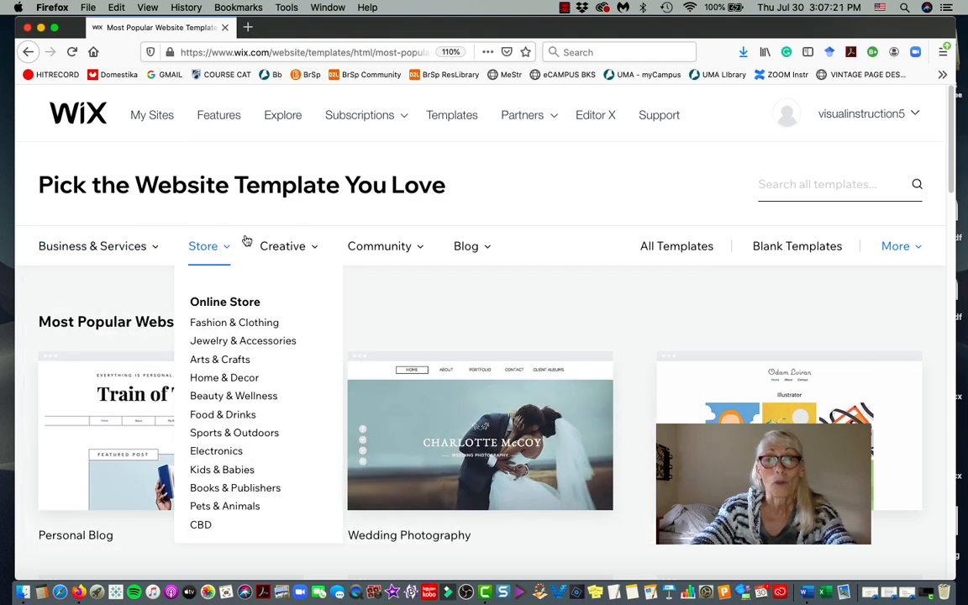
mouse_move(282, 245)
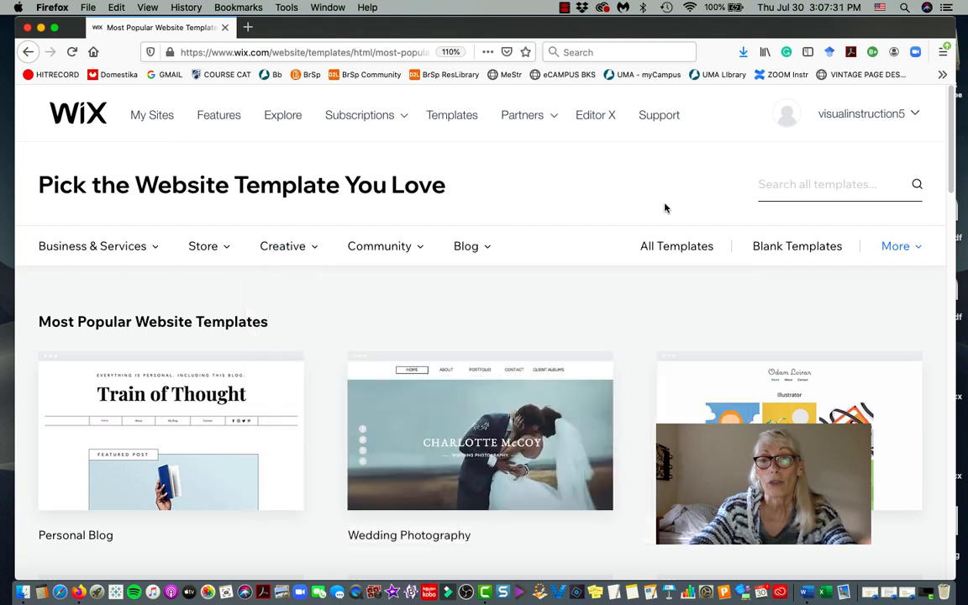
click(790, 246)
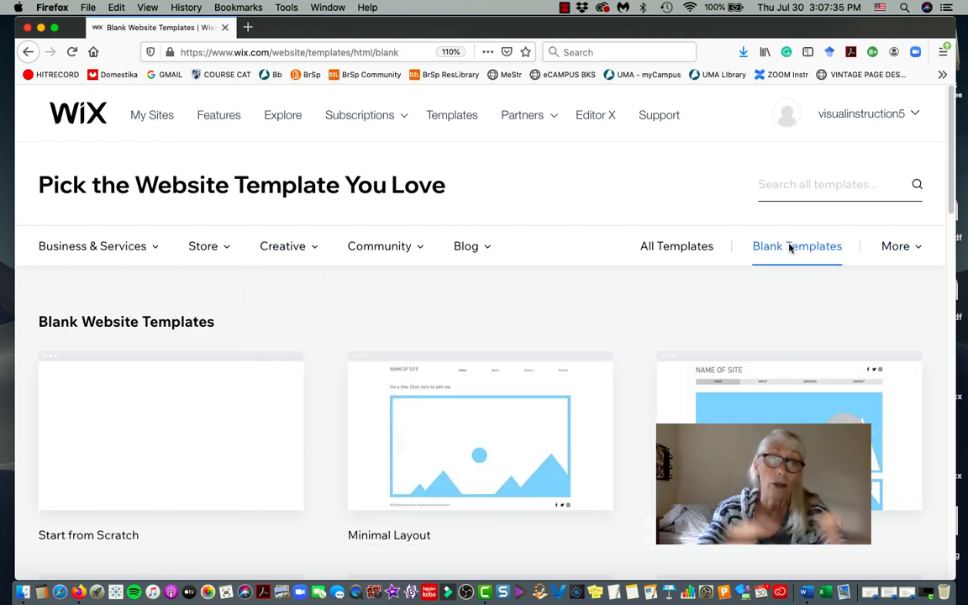
scroll(789, 246, down, 3)
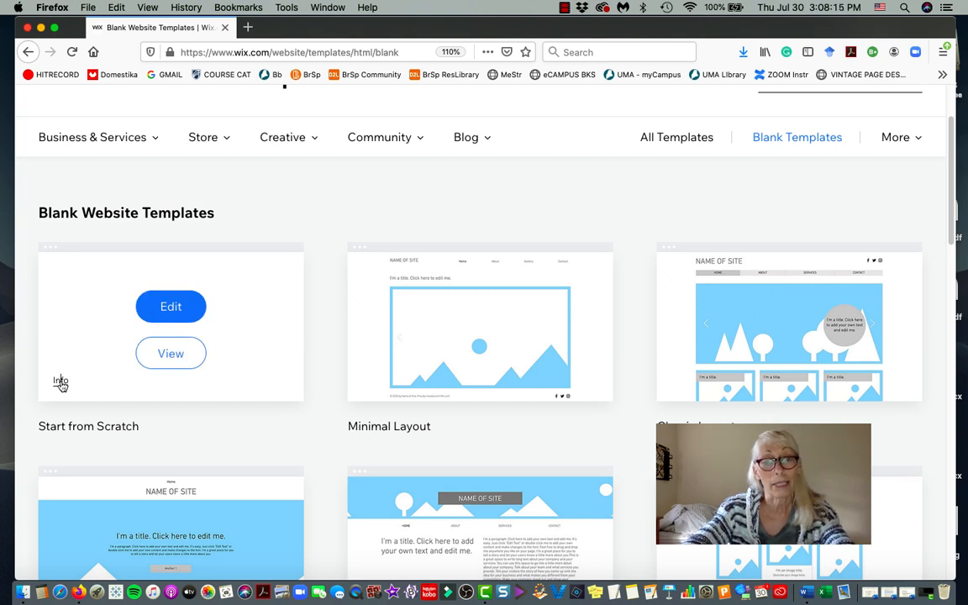
click(60, 382)
scroll(160, 348, down, 3)
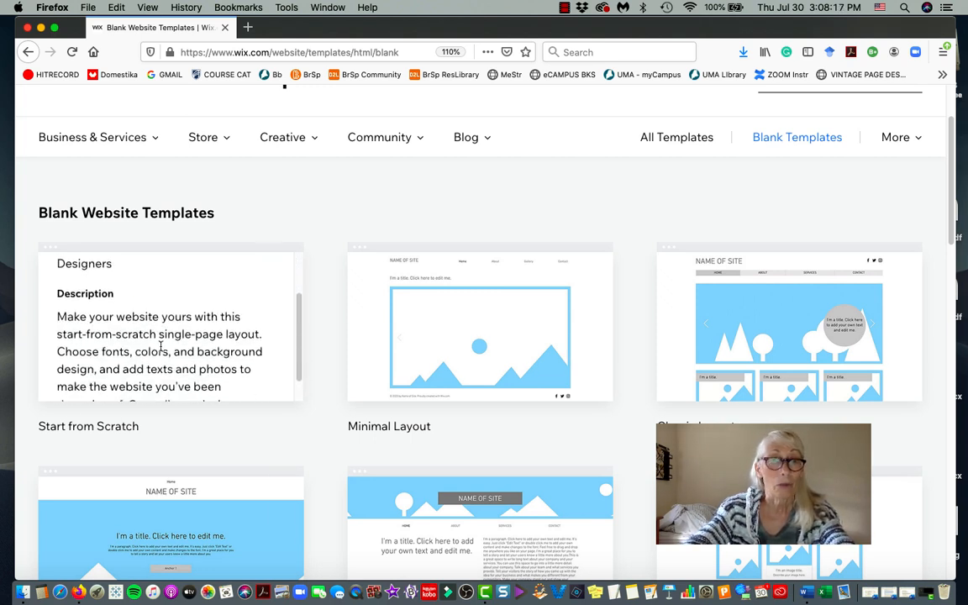
scroll(160, 347, down, 2)
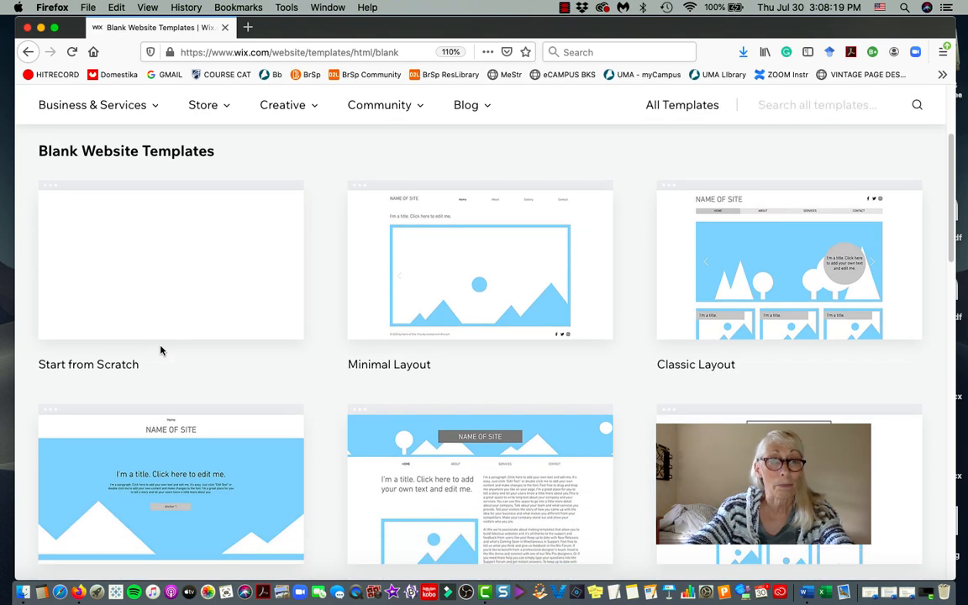
scroll(161, 349, up, 3)
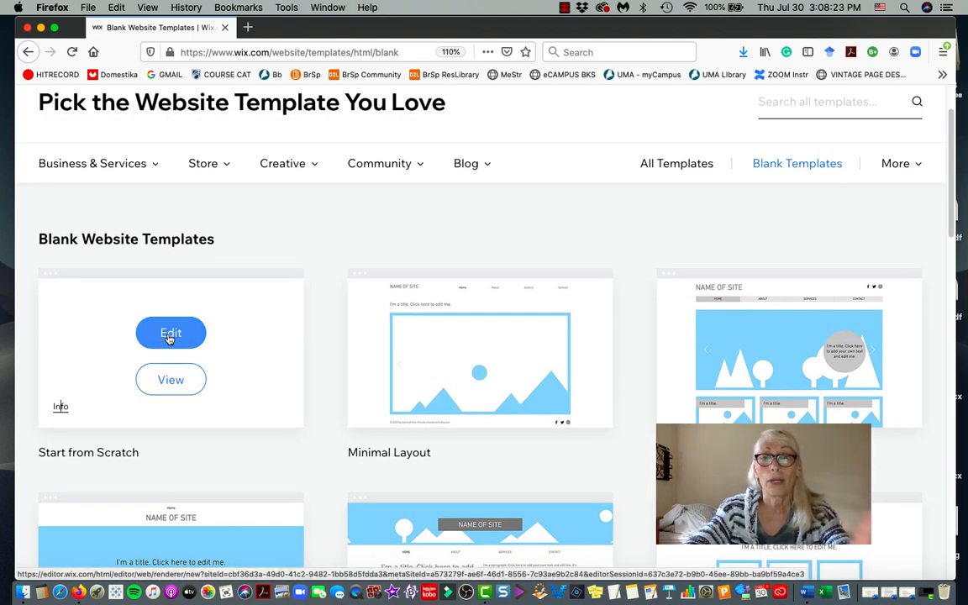
Preview the Start from Scratch template and open it in the Wix Editor.
click(168, 379)
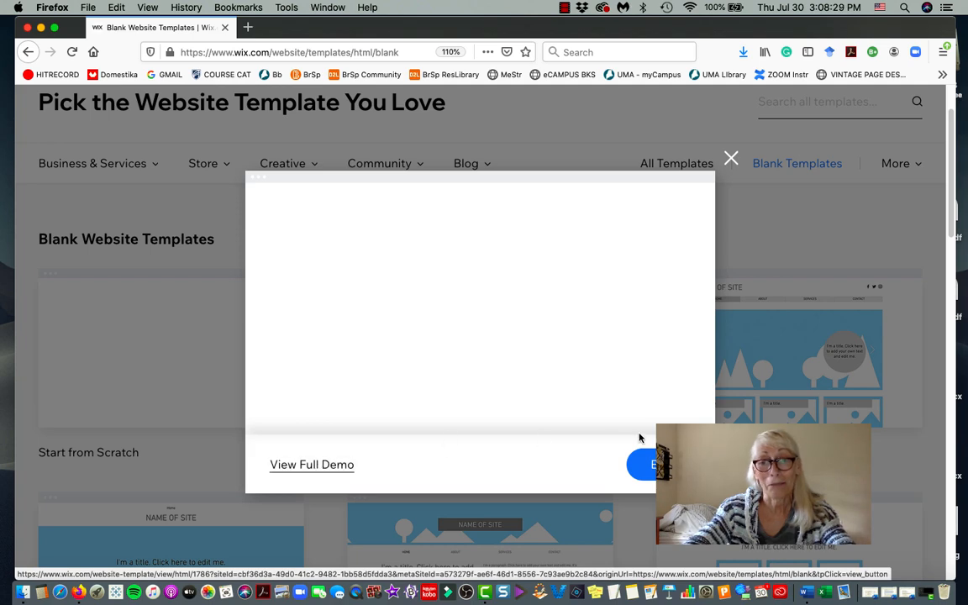
click(661, 466)
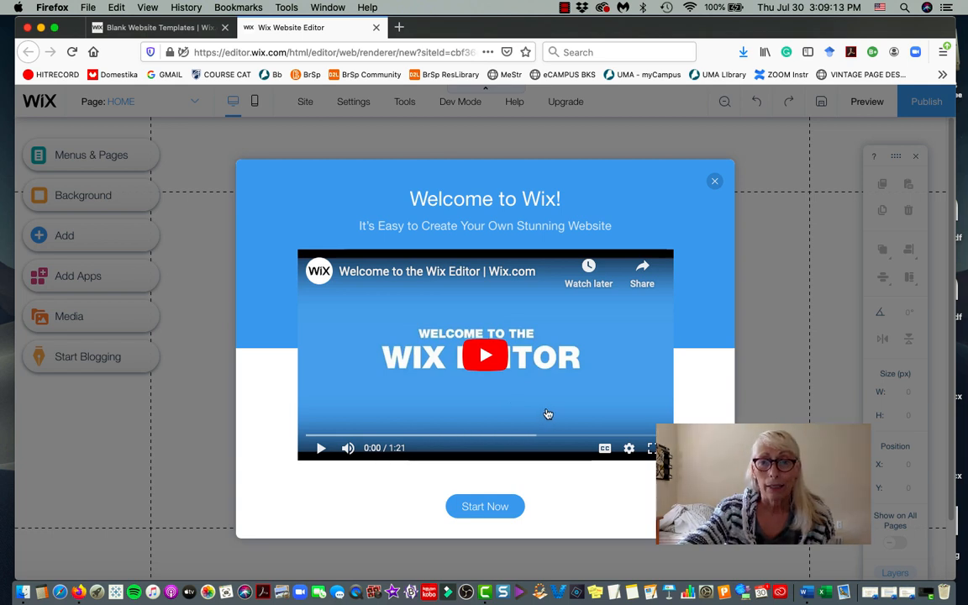
Close the Welcome to Wix video dialog and look over the empty HOME page.
click(714, 183)
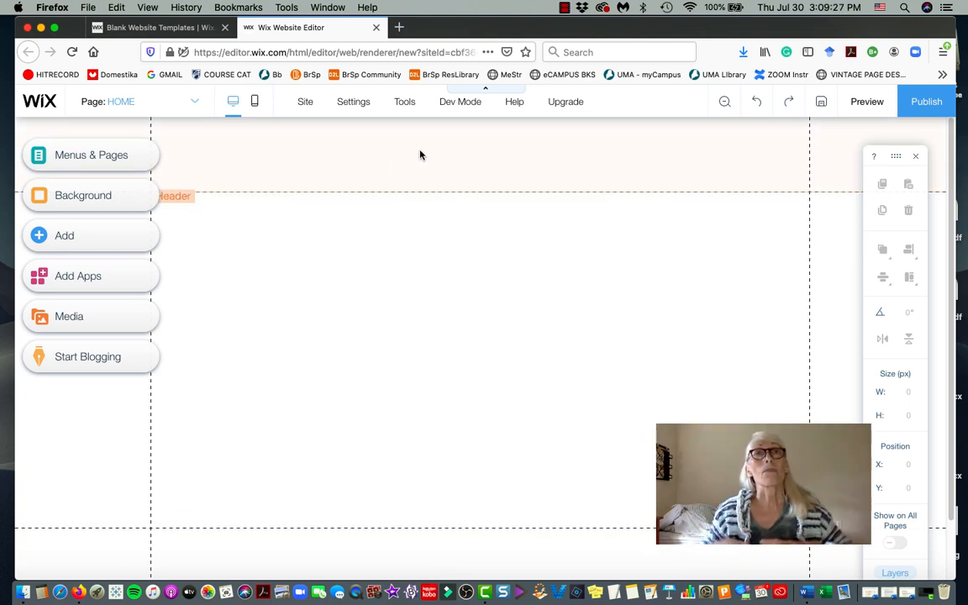
scroll(420, 155, down, 2)
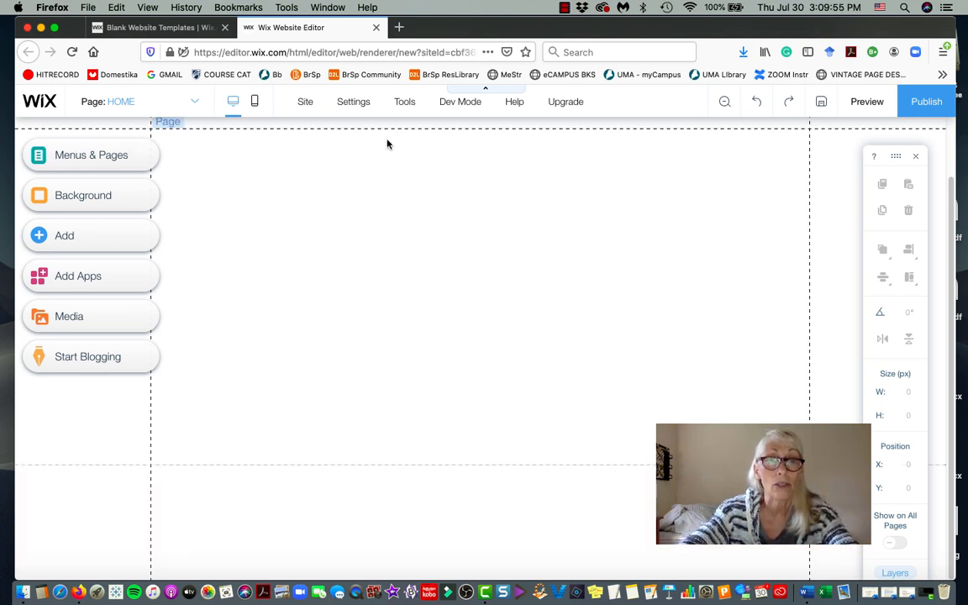
scroll(557, 129, up, 2)
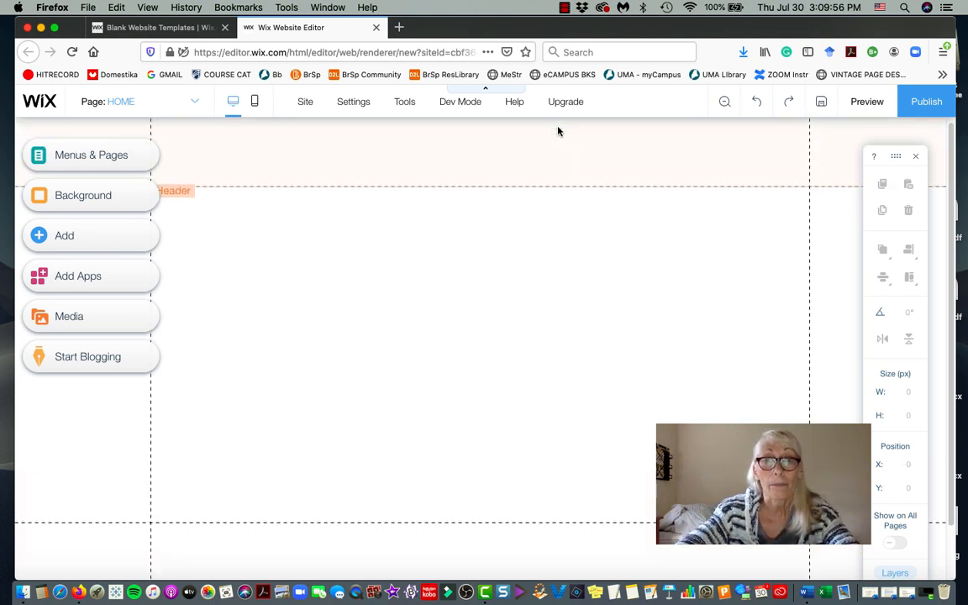
click(538, 194)
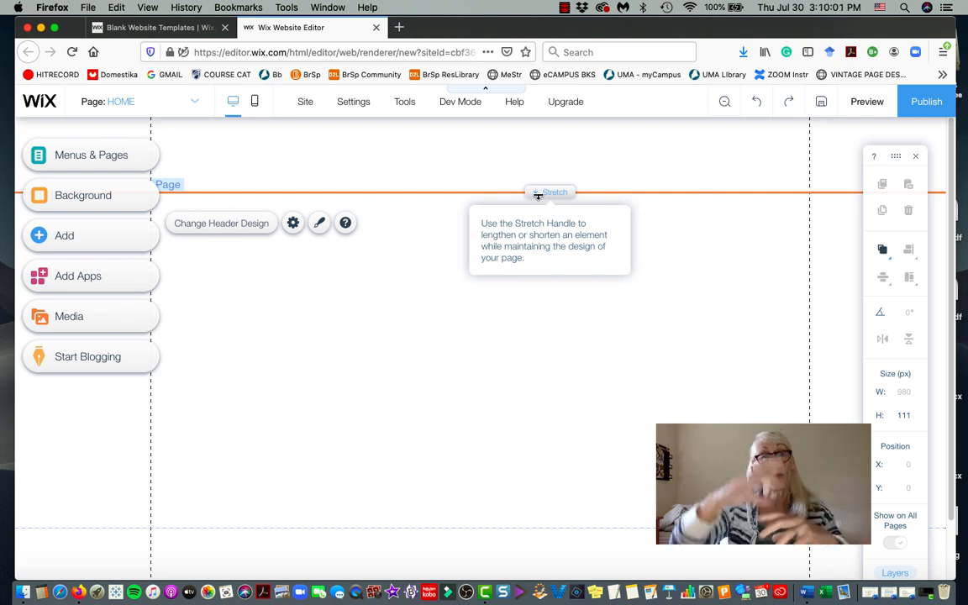
click(420, 305)
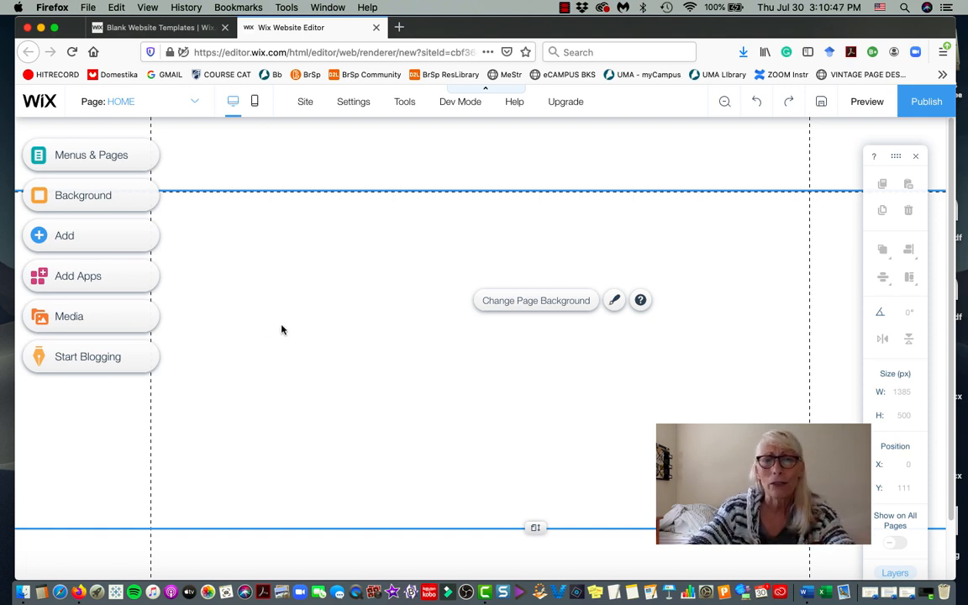
Add a MAGAZINE TITLE element from the Text > Titles list to the HOME page.
click(38, 236)
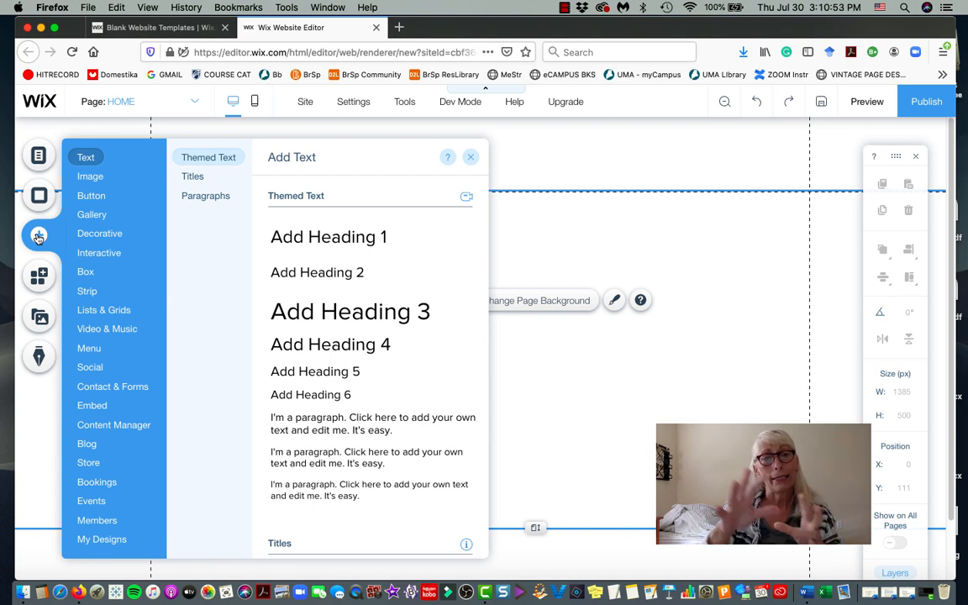
click(92, 195)
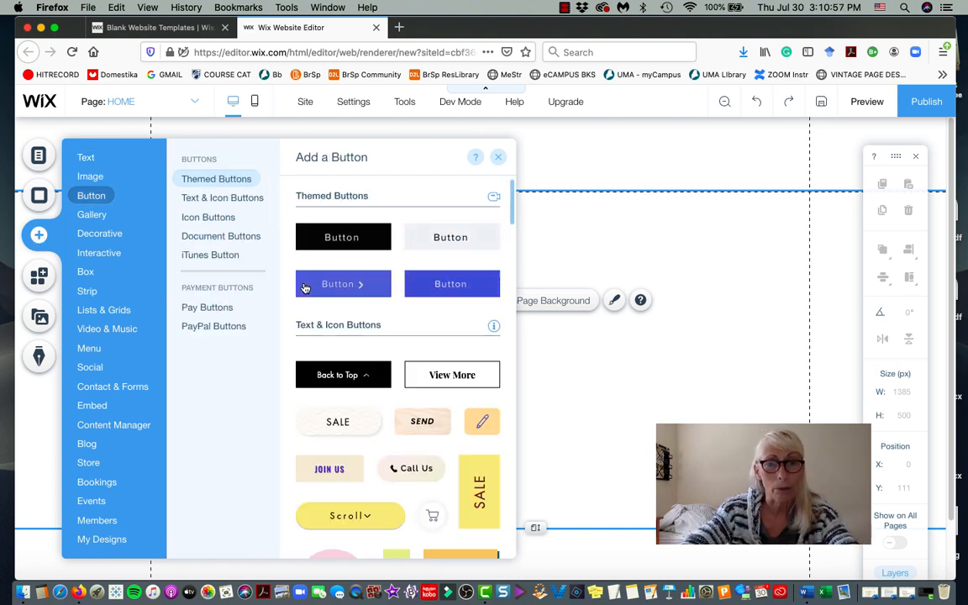
scroll(301, 285, down, 2)
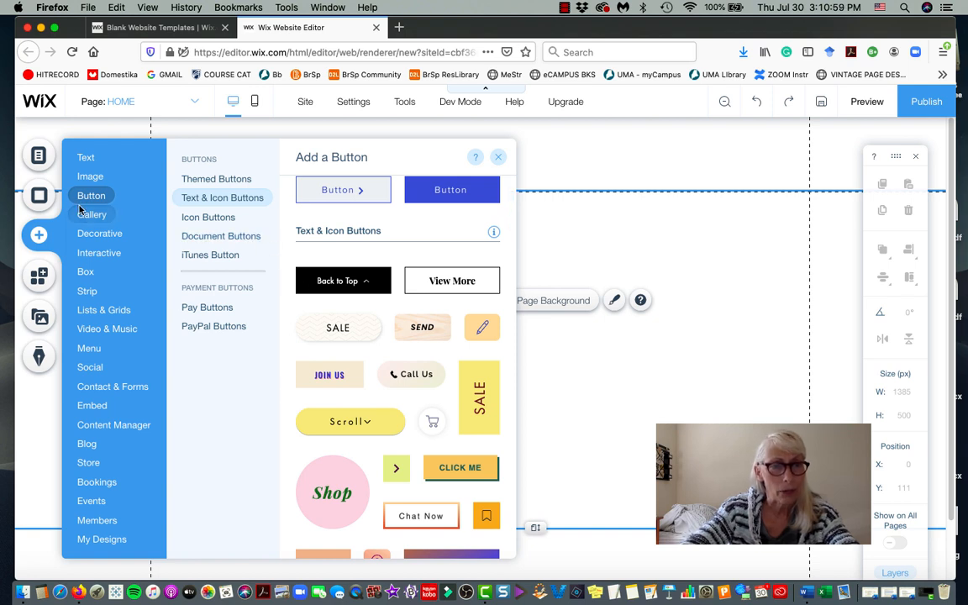
mouse_move(85, 283)
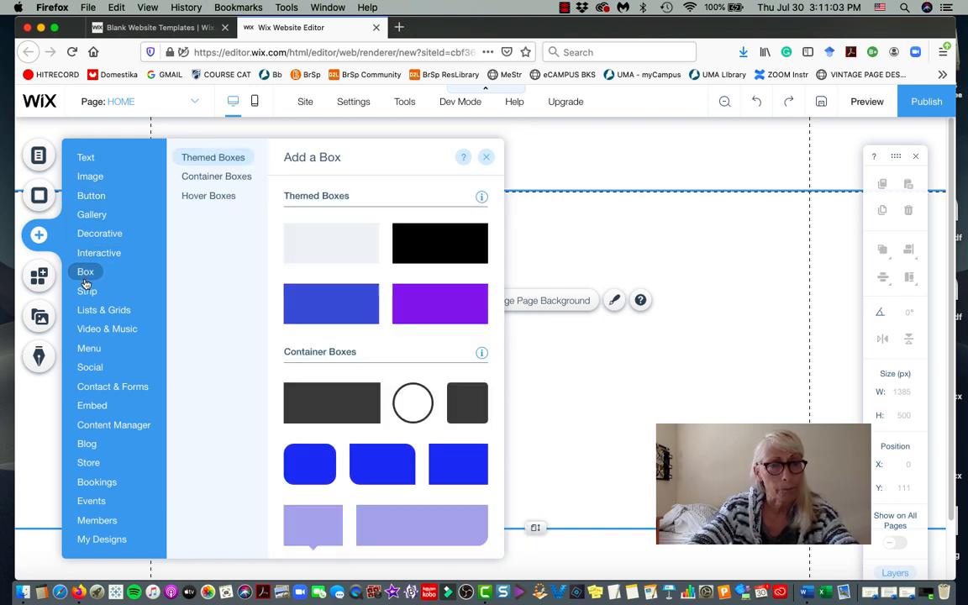
mouse_move(84, 162)
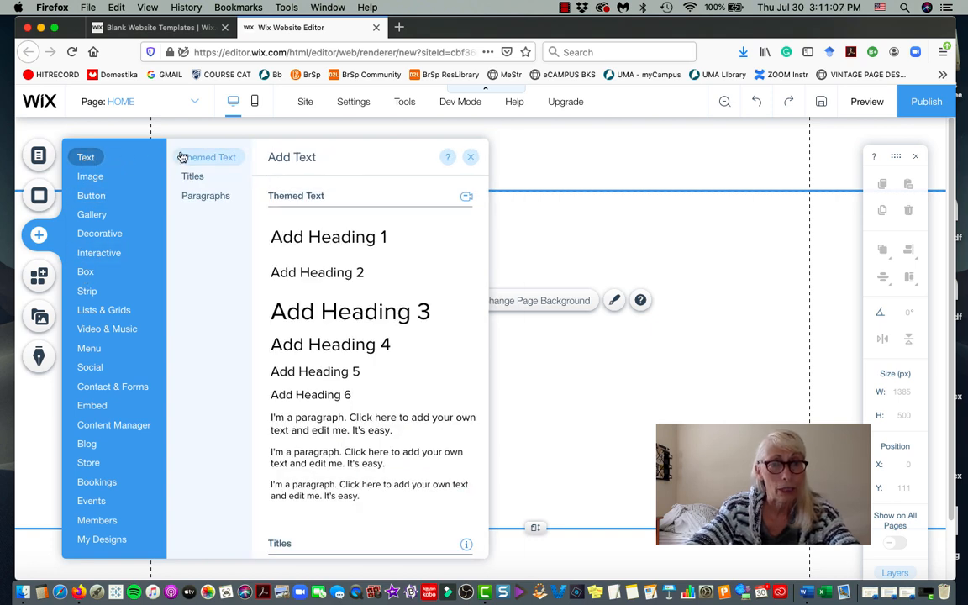
click(194, 180)
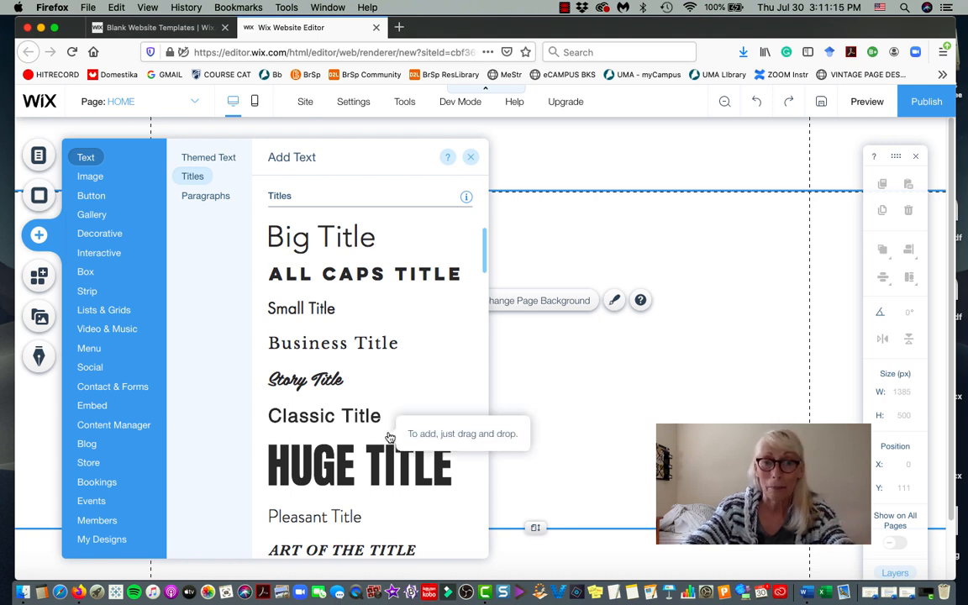
scroll(389, 437, down, 5)
scroll(389, 437, down, 8)
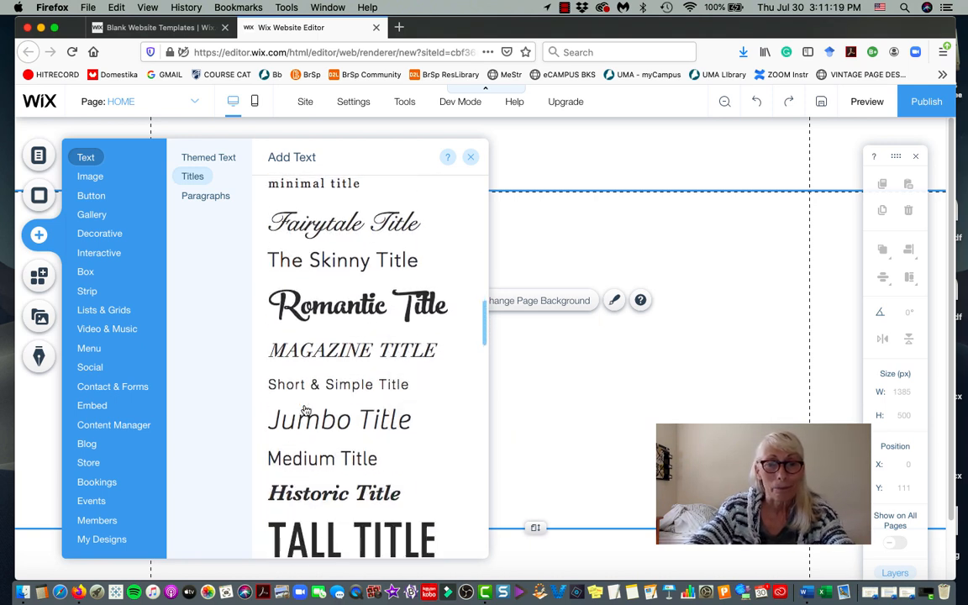
click(320, 352)
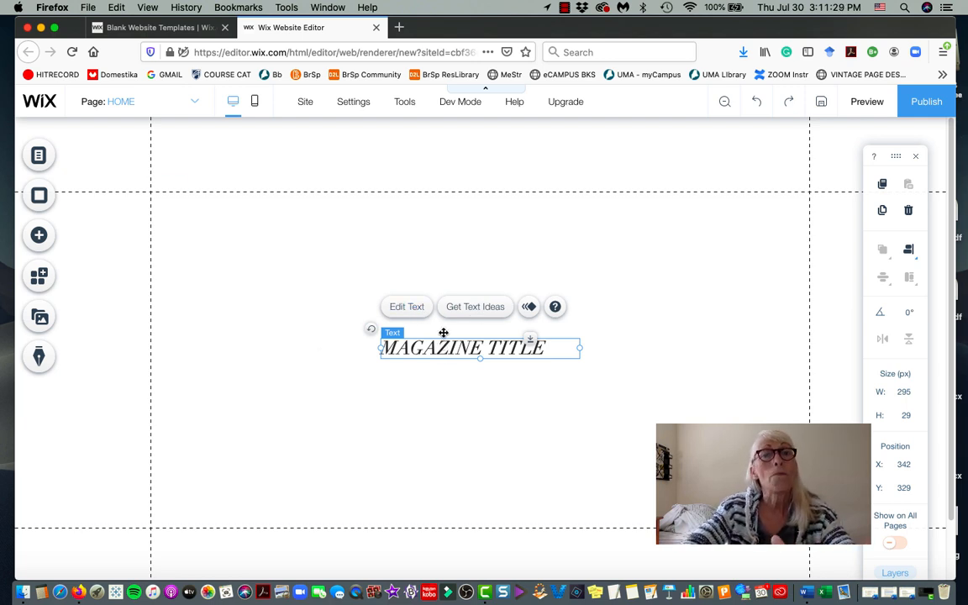
Drag the MAGAZINE TITLE text into the header, placing it at position 342, 41.
drag(445, 348, 441, 162)
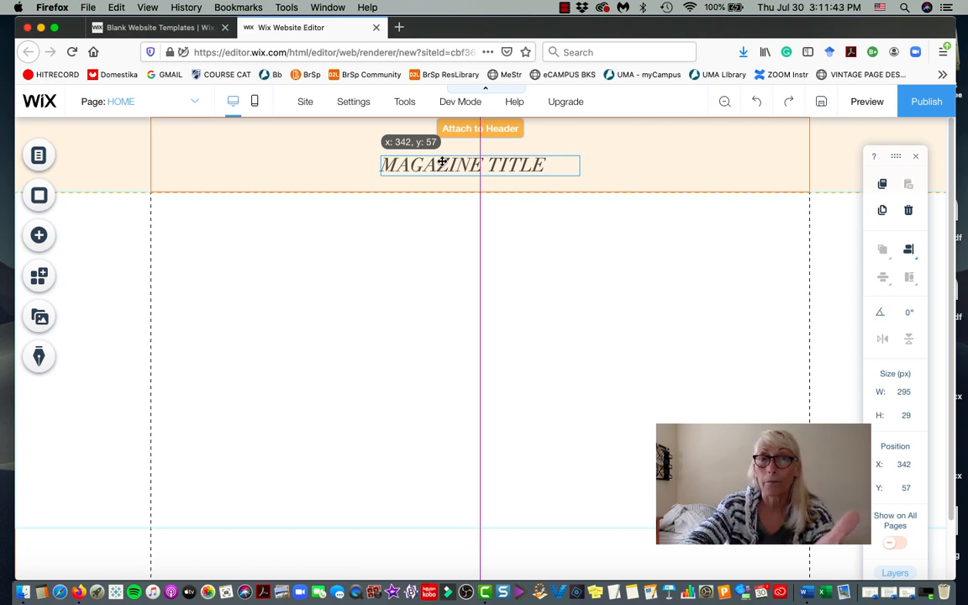
drag(441, 161, 445, 149)
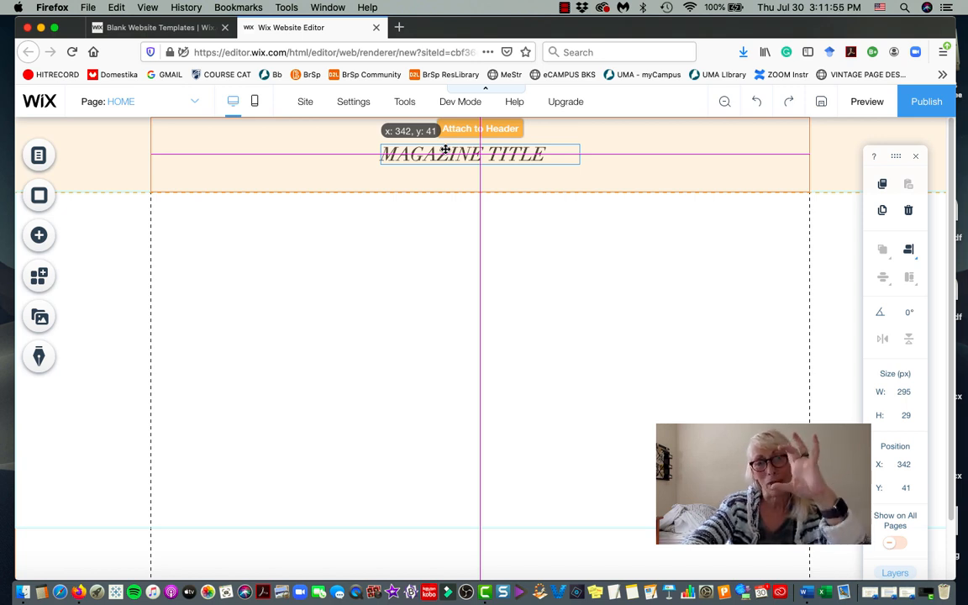
drag(445, 149, 446, 149)
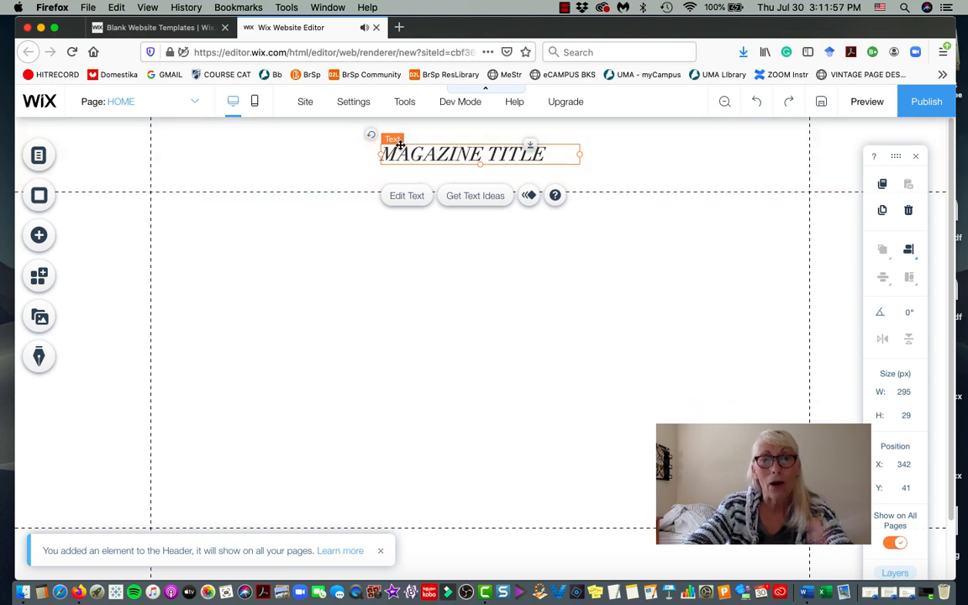
Retype the header title as 'DESIGN PRACTICE' and centre-align it.
click(409, 195)
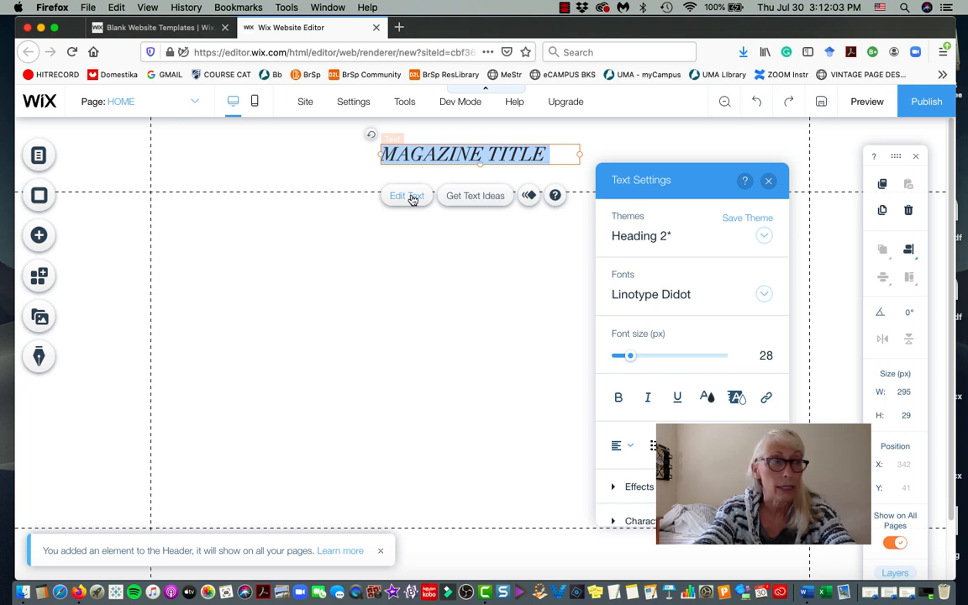
text(DESIGN PR)
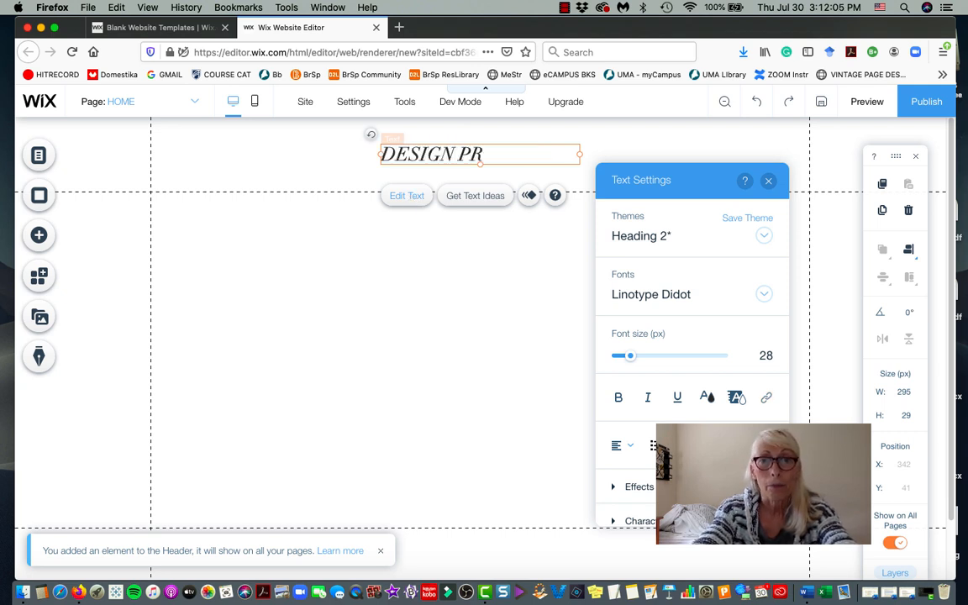
text(AT)
key(BackSpace)
text(C)
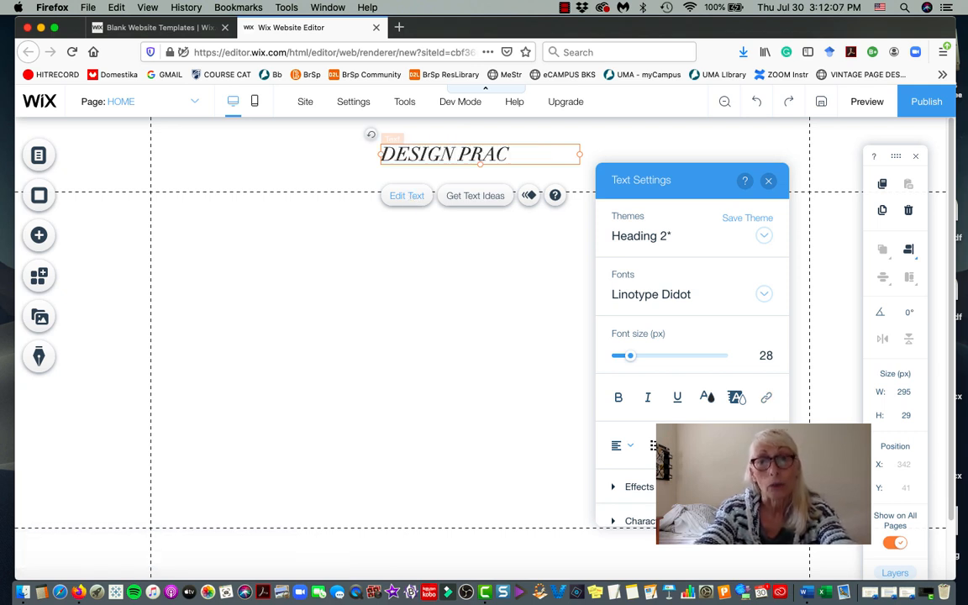
text(TICE)
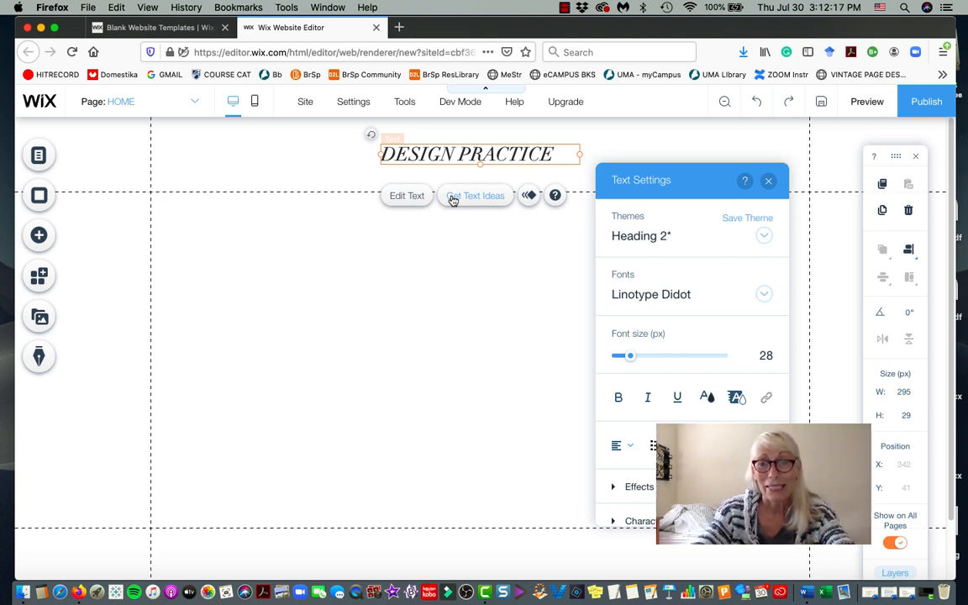
click(630, 450)
click(628, 467)
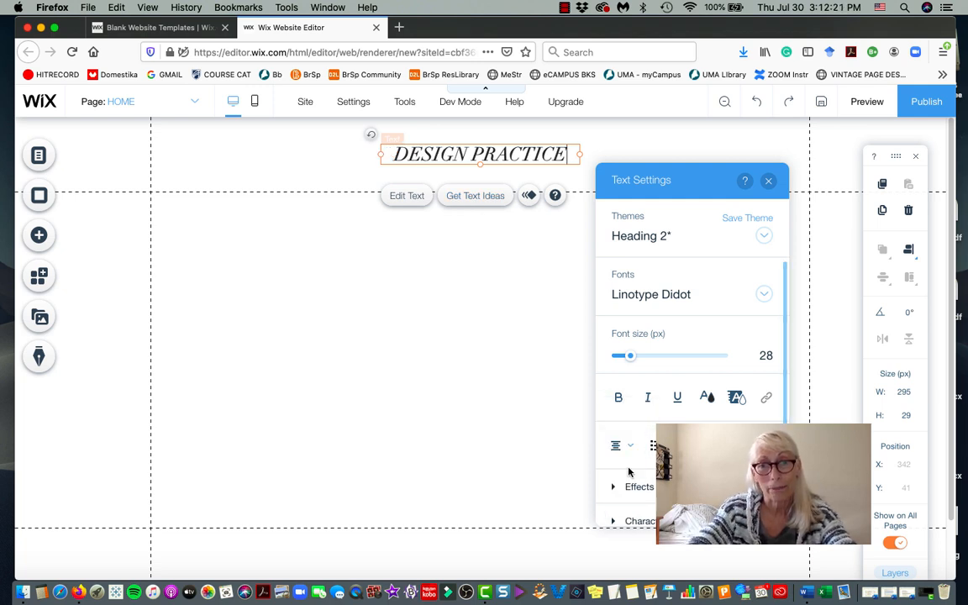
click(616, 292)
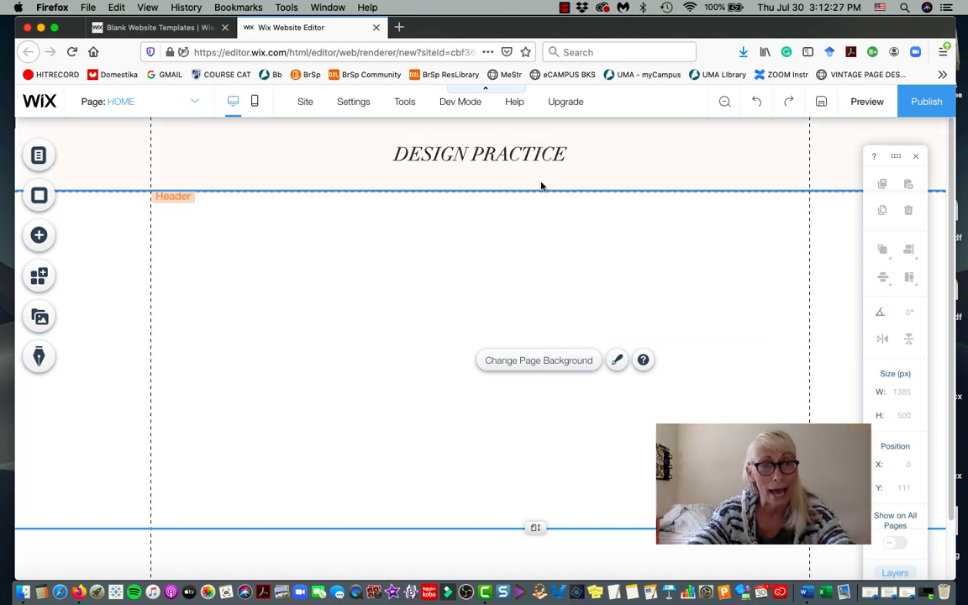
Open the Free Wix Illustrations collection from Image Collections in the Choose Images dialog.
click(38, 236)
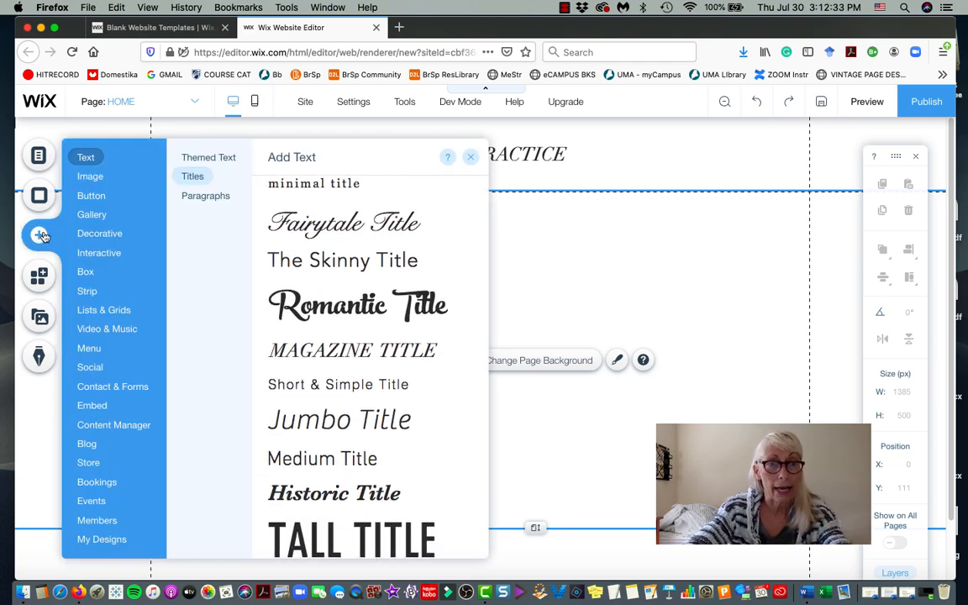
mouse_move(93, 178)
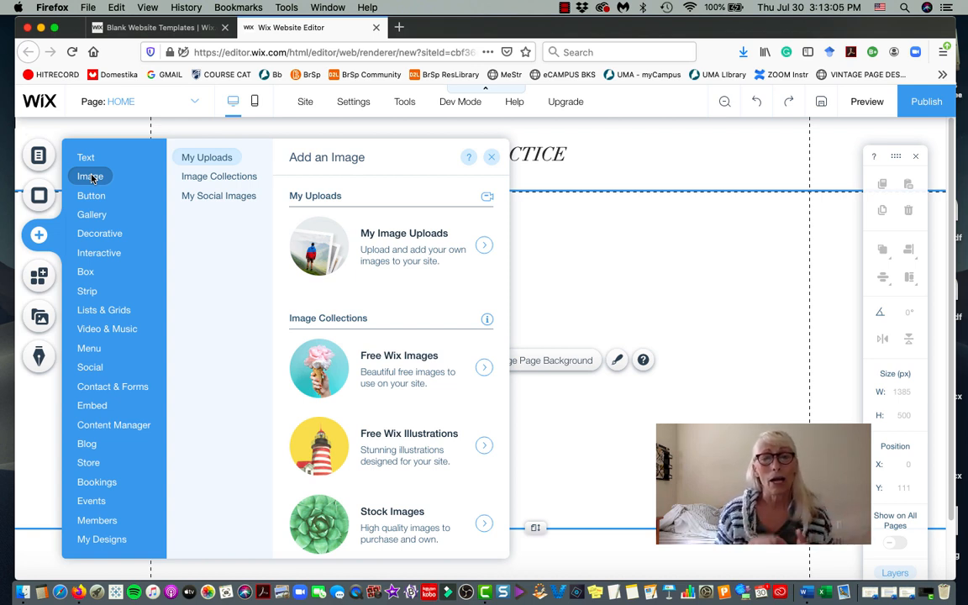
click(199, 177)
click(220, 162)
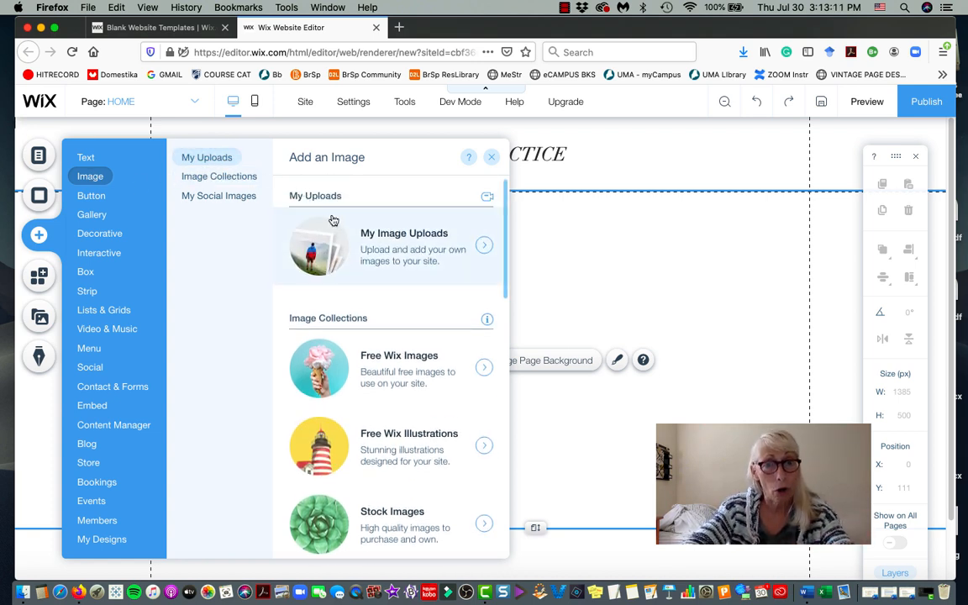
click(235, 178)
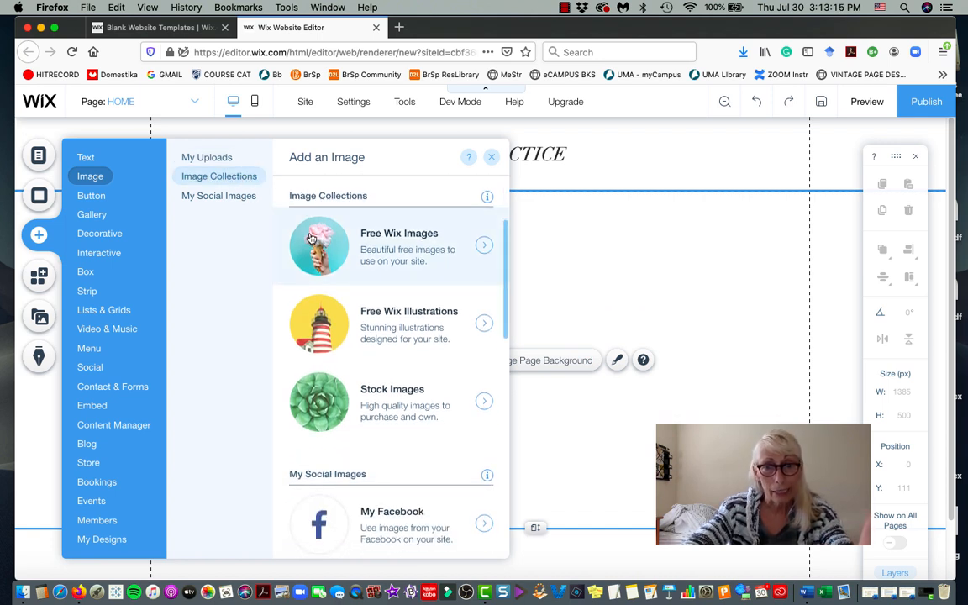
click(388, 316)
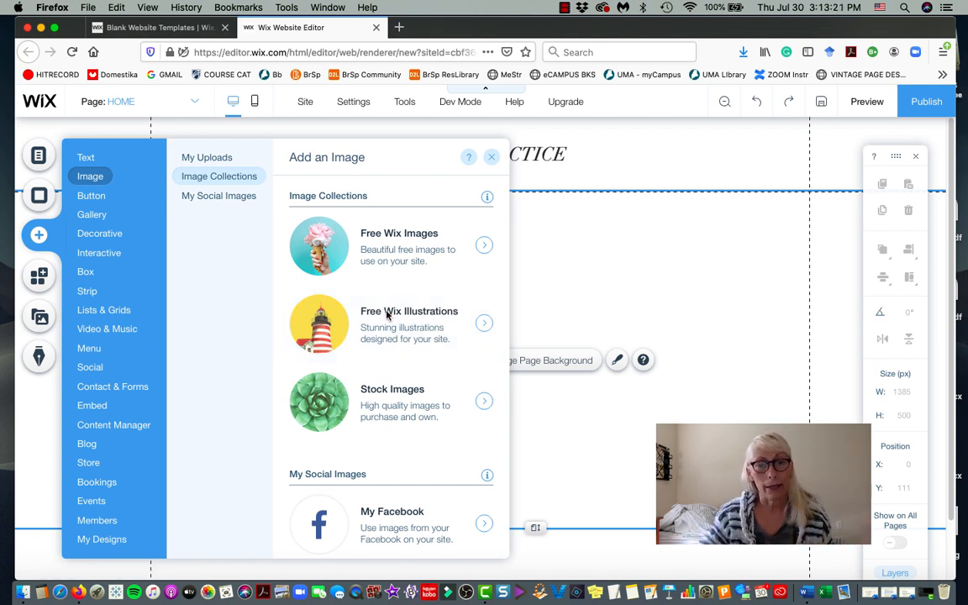
click(483, 323)
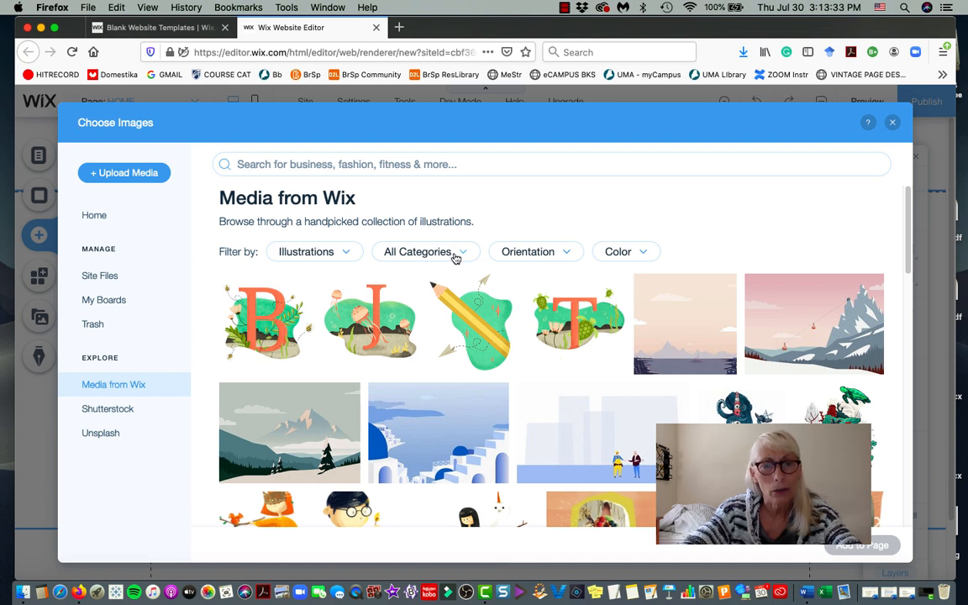
Search the illustrations for 'elephant', then 'elephants'.
click(263, 163)
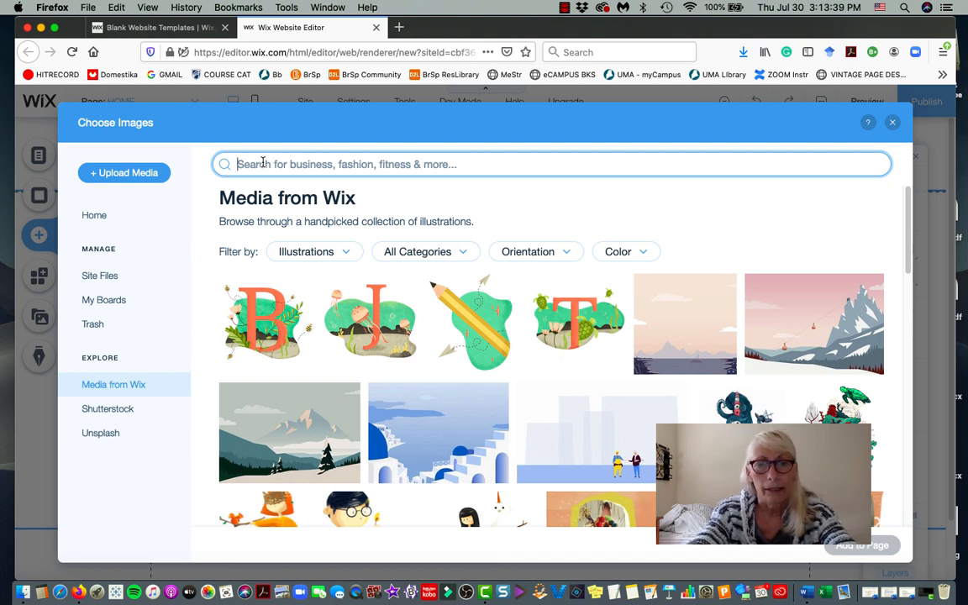
text(elephant)
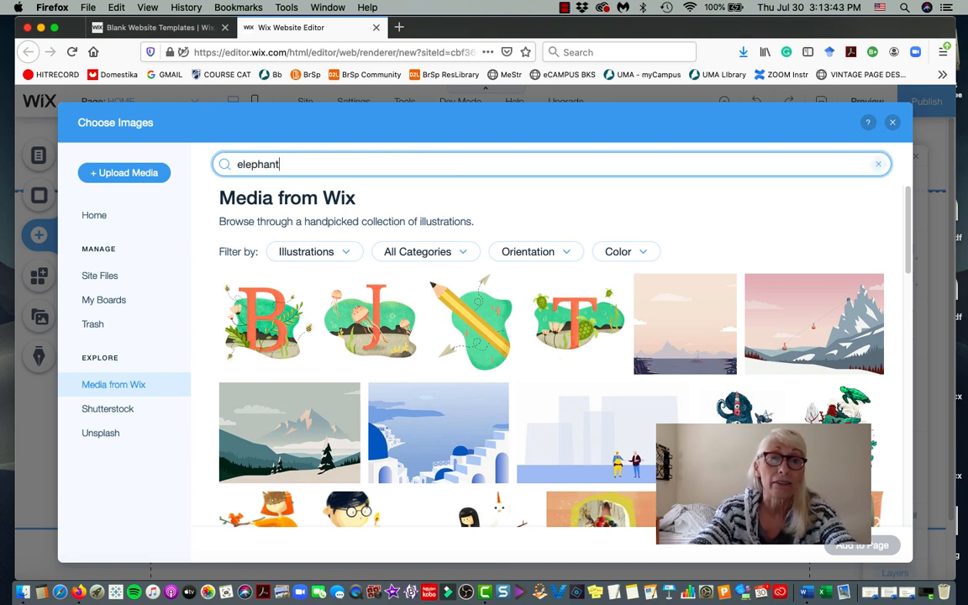
key(Return)
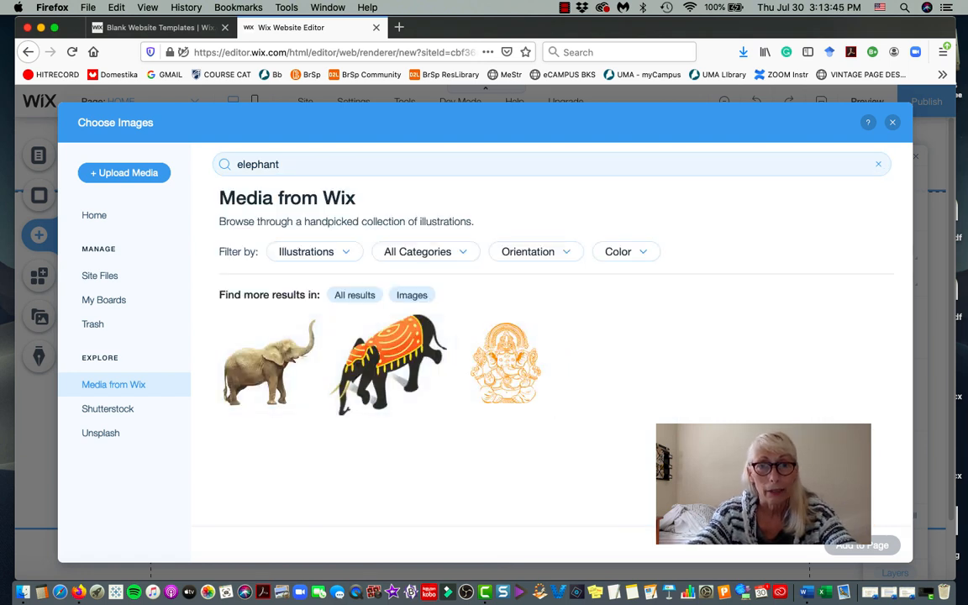
double_click(288, 164)
text(s)
key(BackSpace)
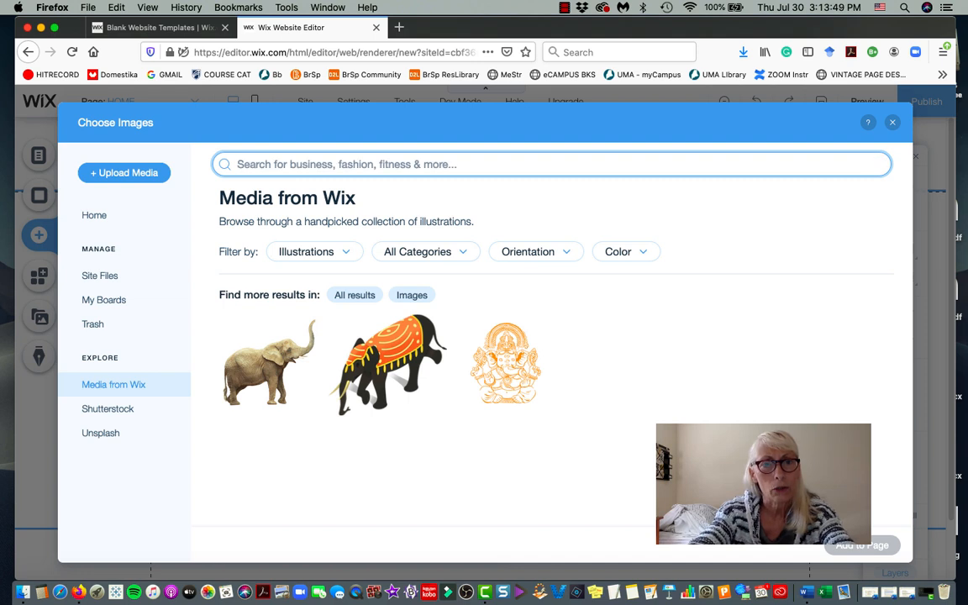
text(elephants)
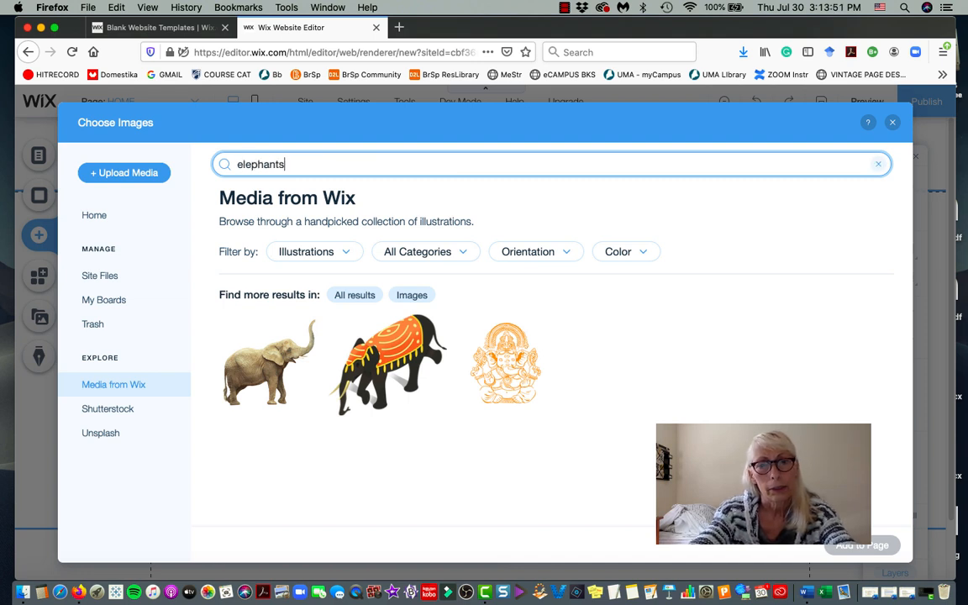
key(Return)
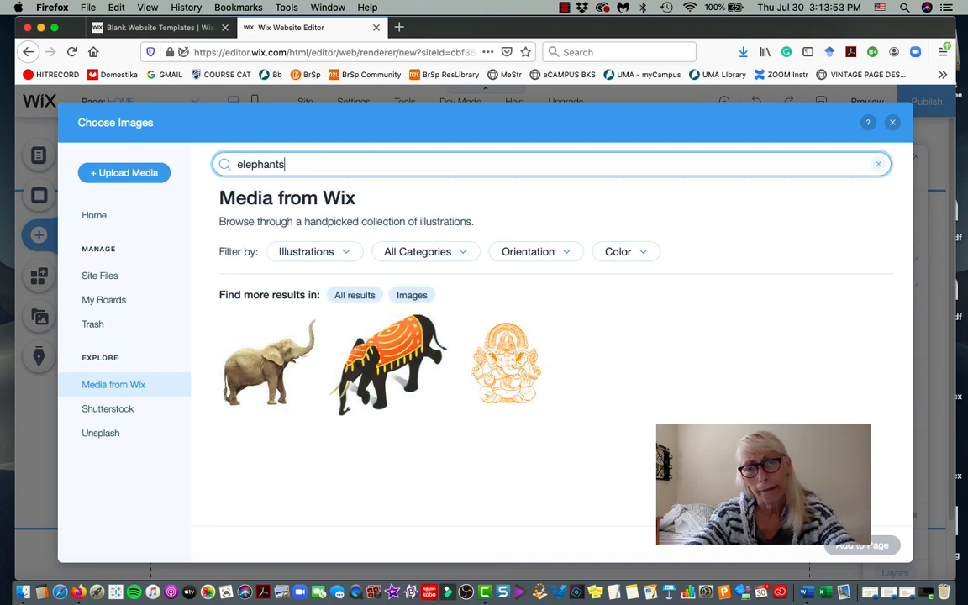
Search for 'carnivals' and pick the Map of Paris illustration from the results.
double_click(256, 166)
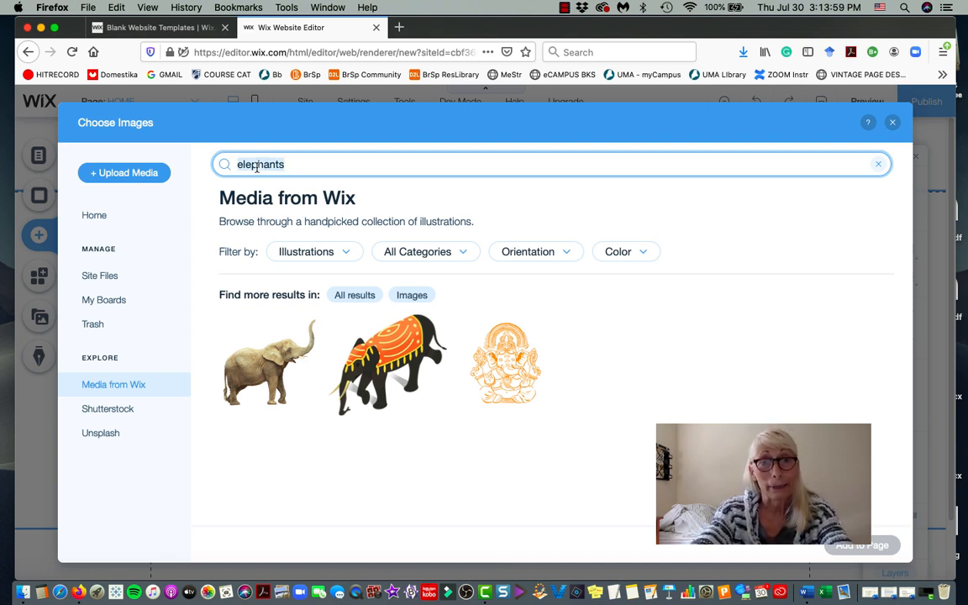
text(carnivals)
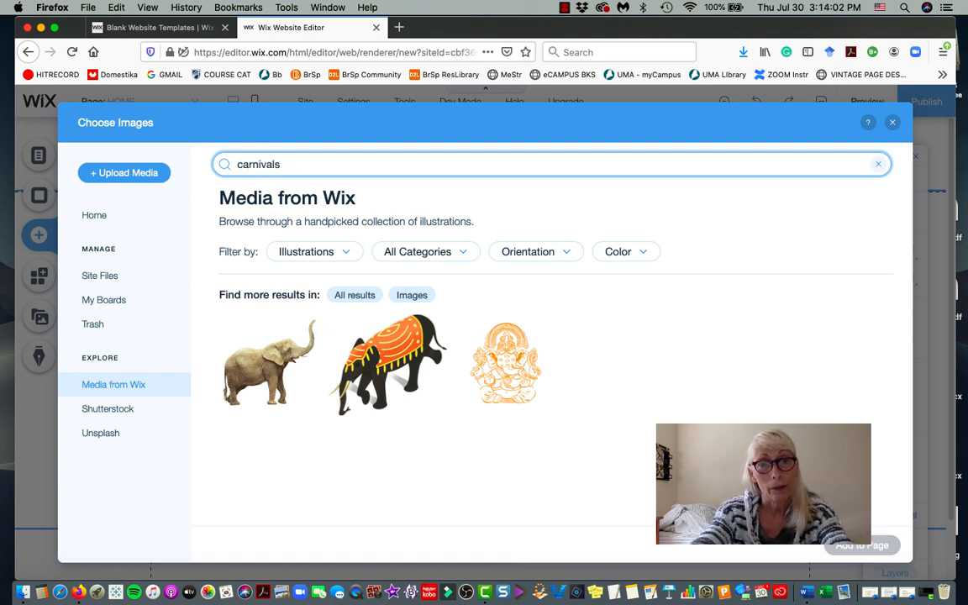
key(Return)
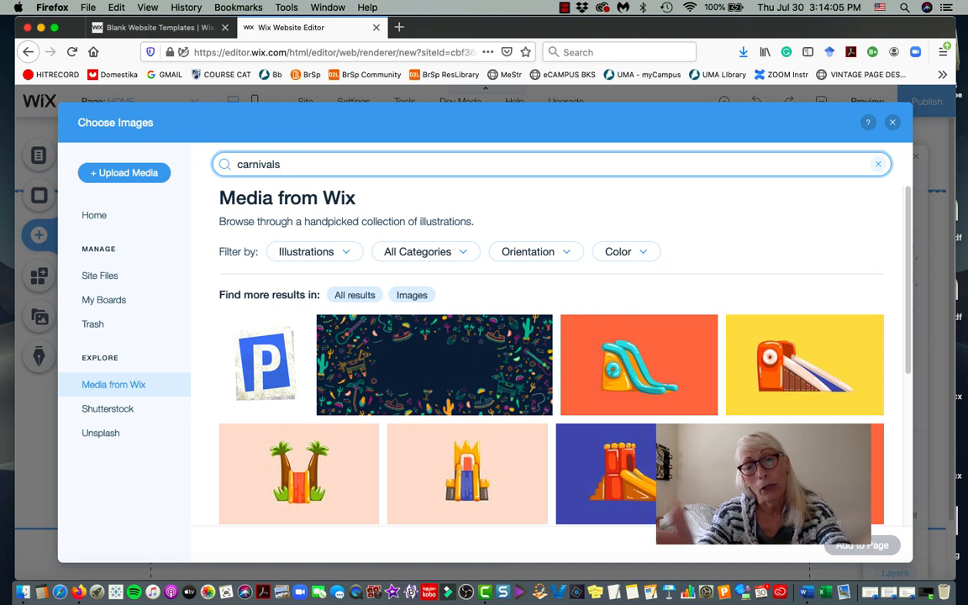
scroll(385, 210, down, 5)
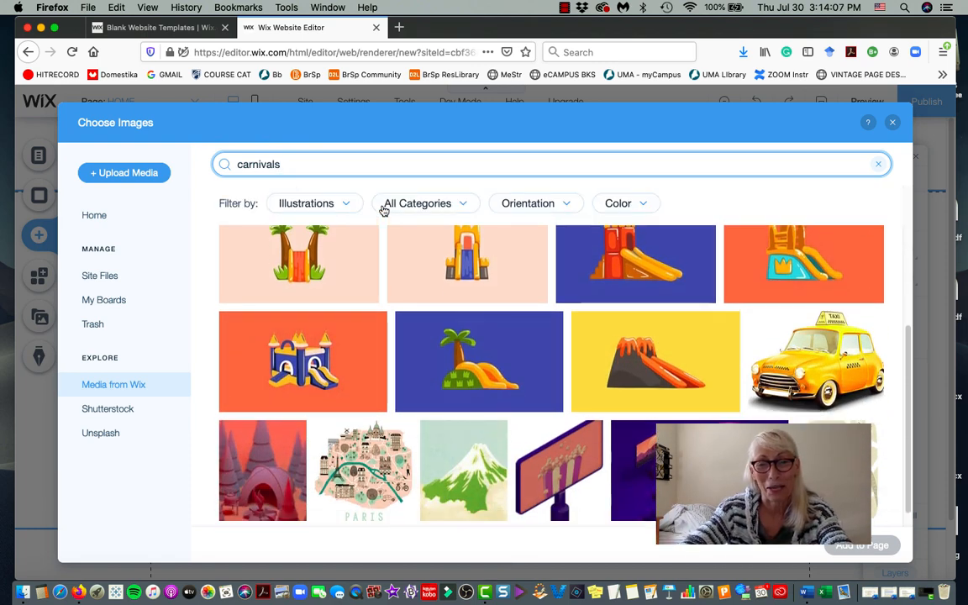
scroll(574, 345, down, 1)
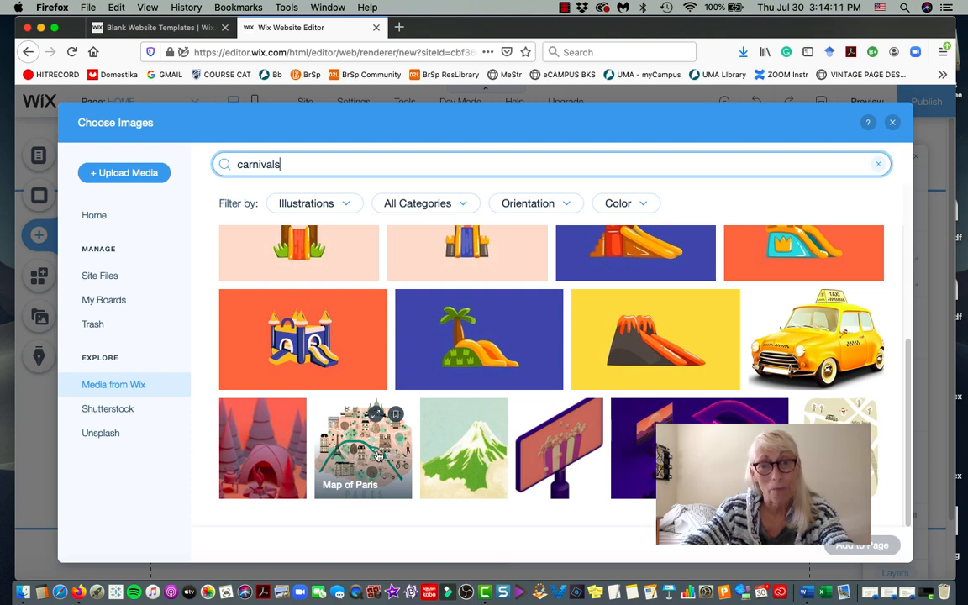
scroll(377, 455, up, 4)
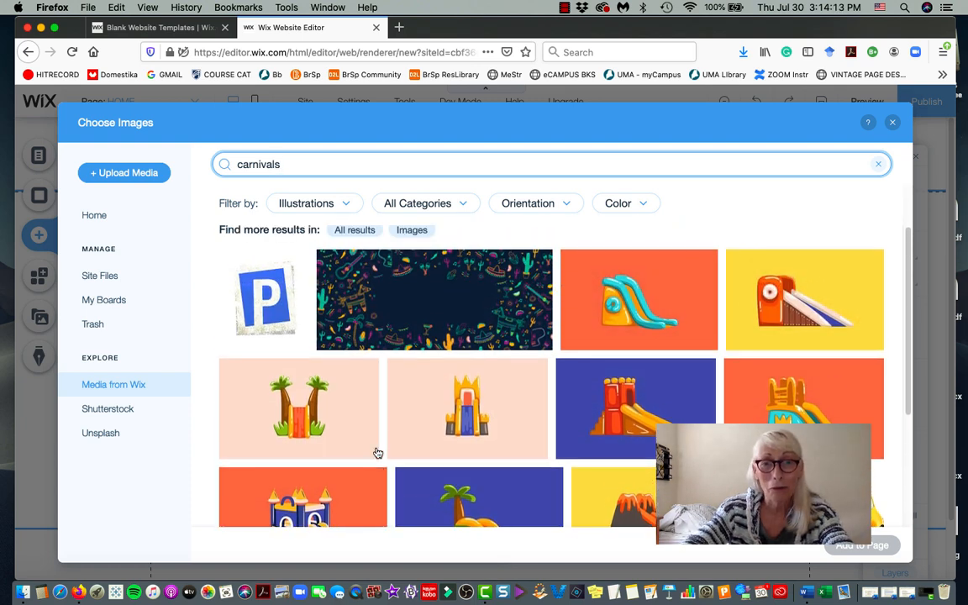
scroll(377, 455, down, 5)
click(357, 461)
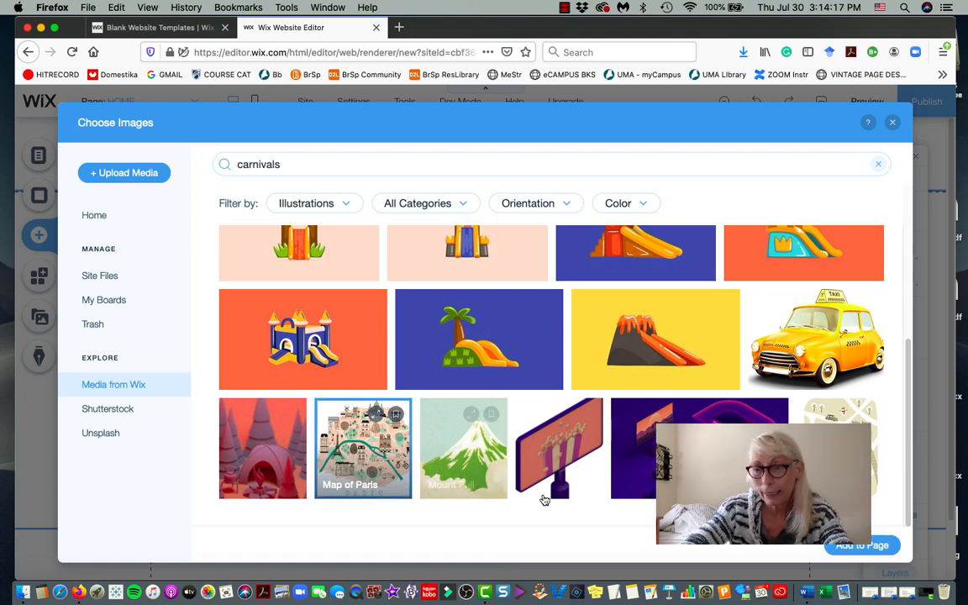
Add the Map of Paris illustration to the page, leaving the shape options unchanged.
click(874, 549)
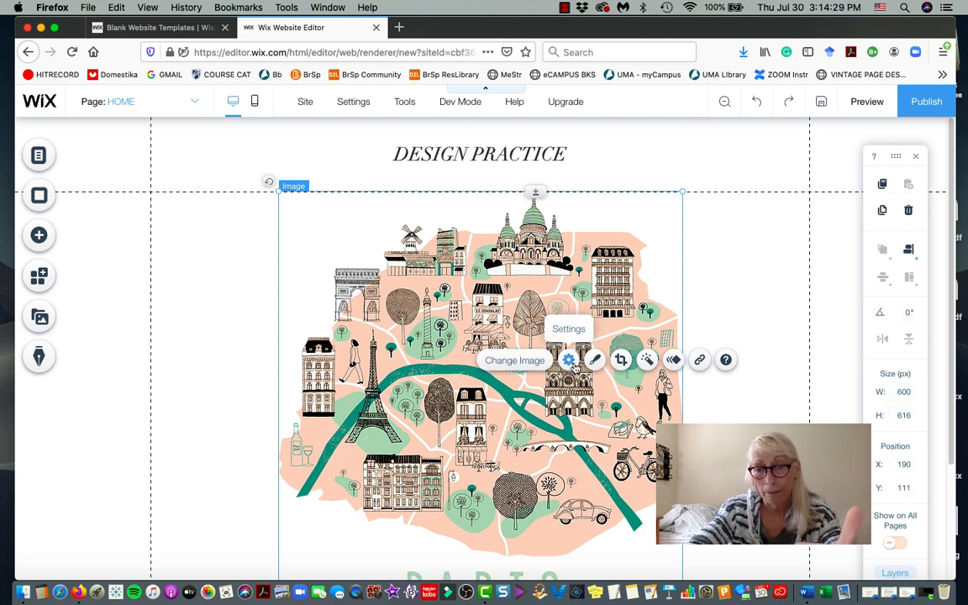
click(622, 360)
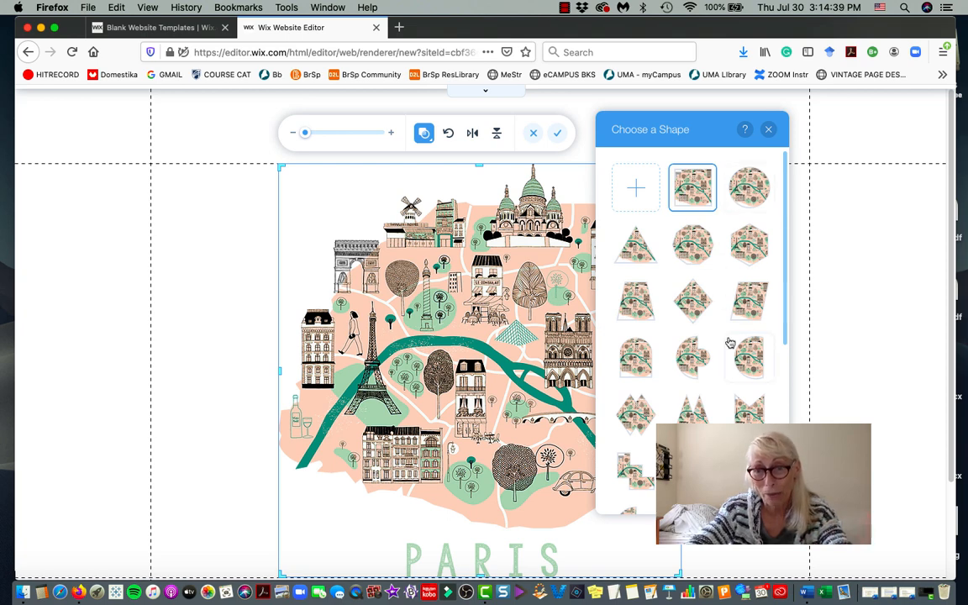
scroll(689, 336, down, 10)
scroll(691, 278, up, 10)
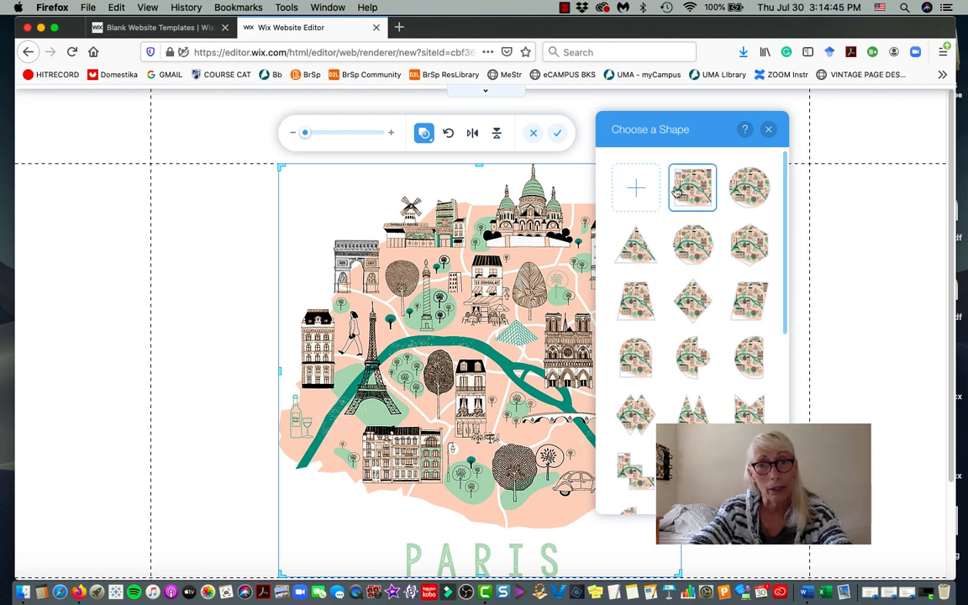
click(465, 188)
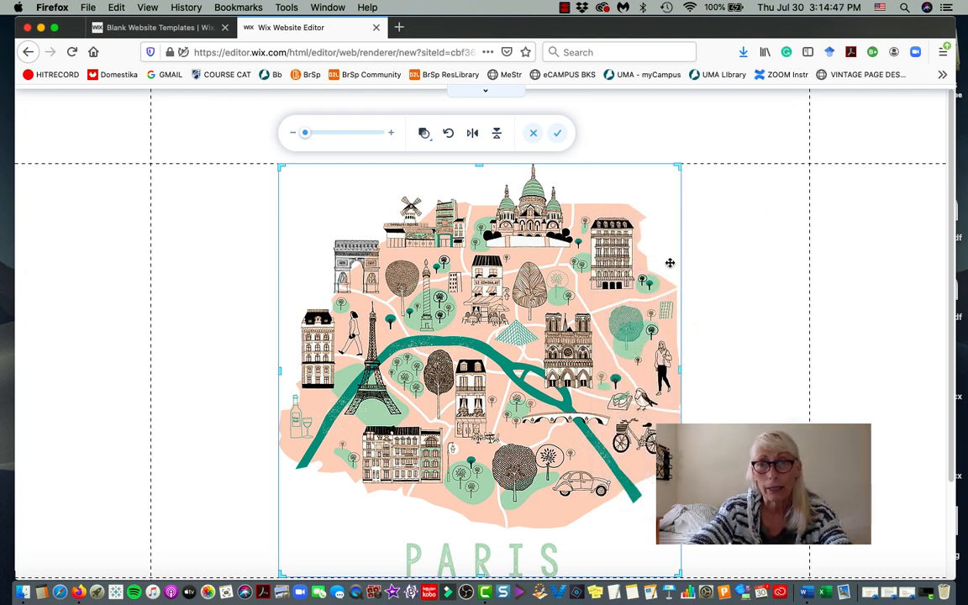
click(679, 167)
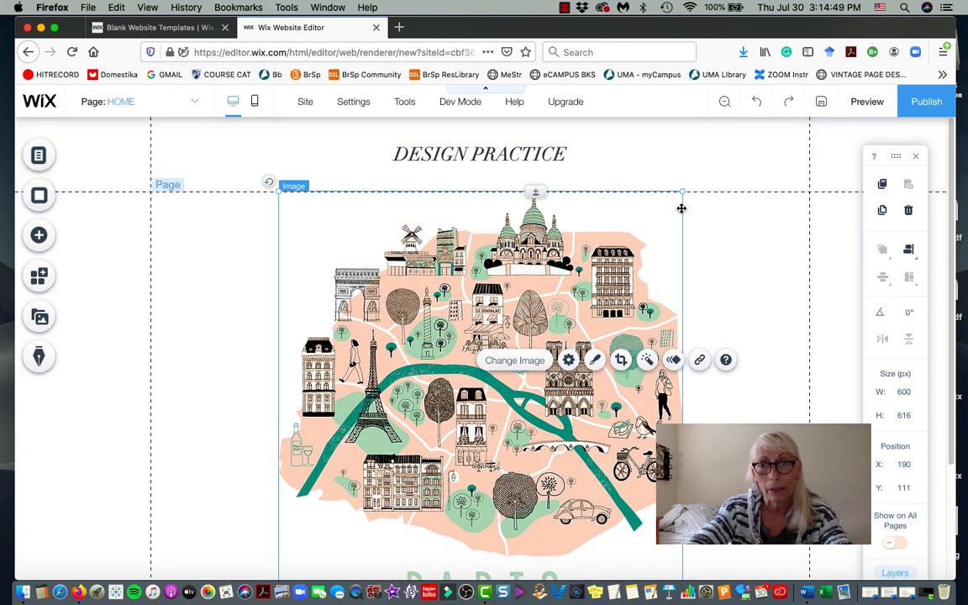
Crop the map around the river to 241×323 and move it to X 31, Y 135.
click(618, 359)
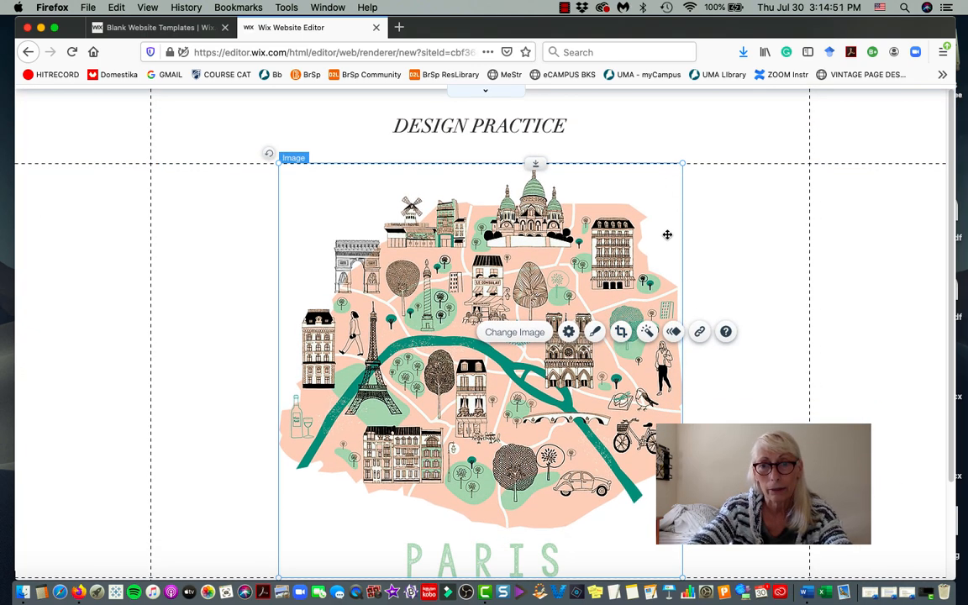
drag(678, 165, 579, 217)
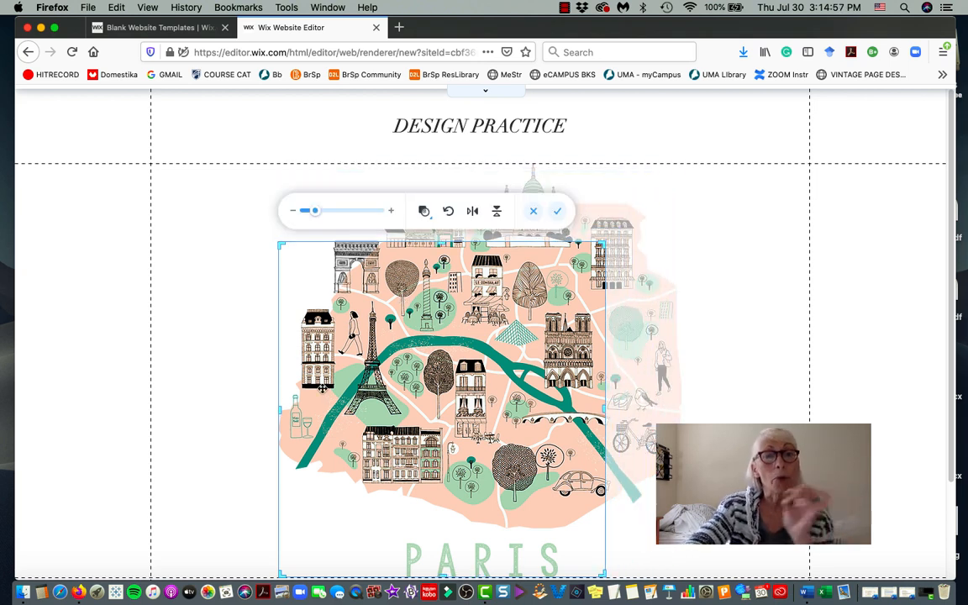
drag(280, 413, 356, 411)
scroll(605, 536, down, 3)
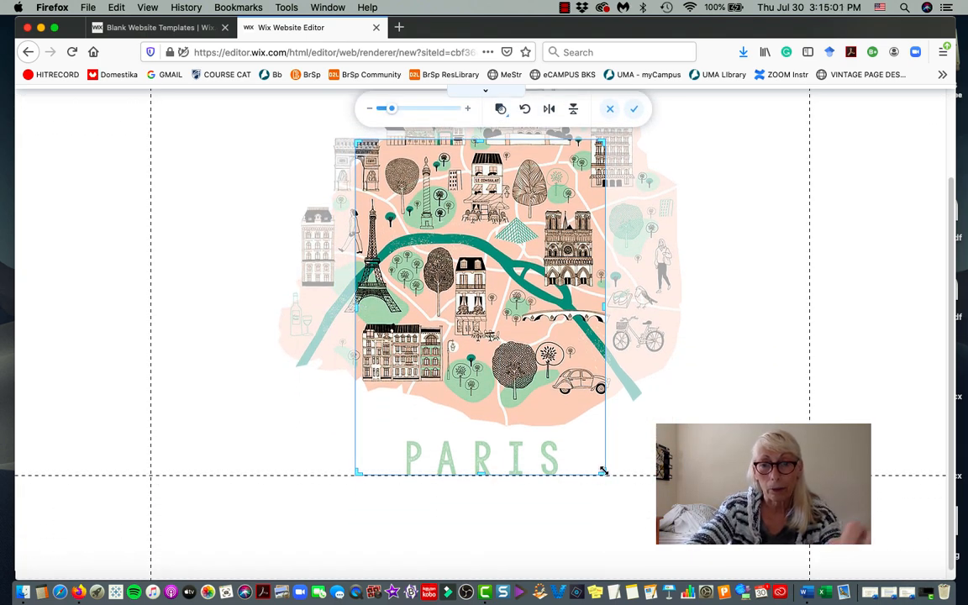
right_click(601, 413)
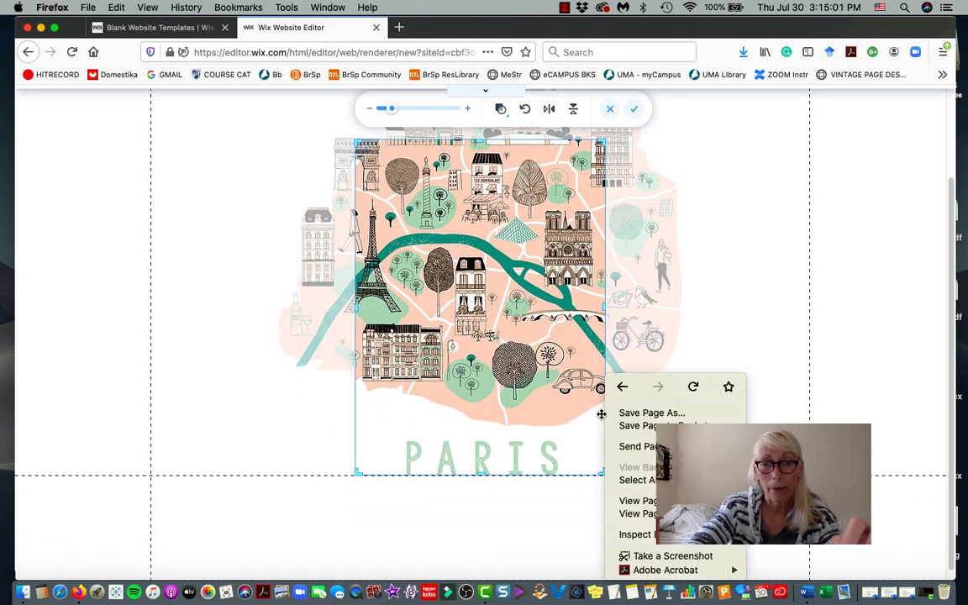
click(600, 471)
drag(605, 473, 610, 324)
scroll(610, 324, up, 2)
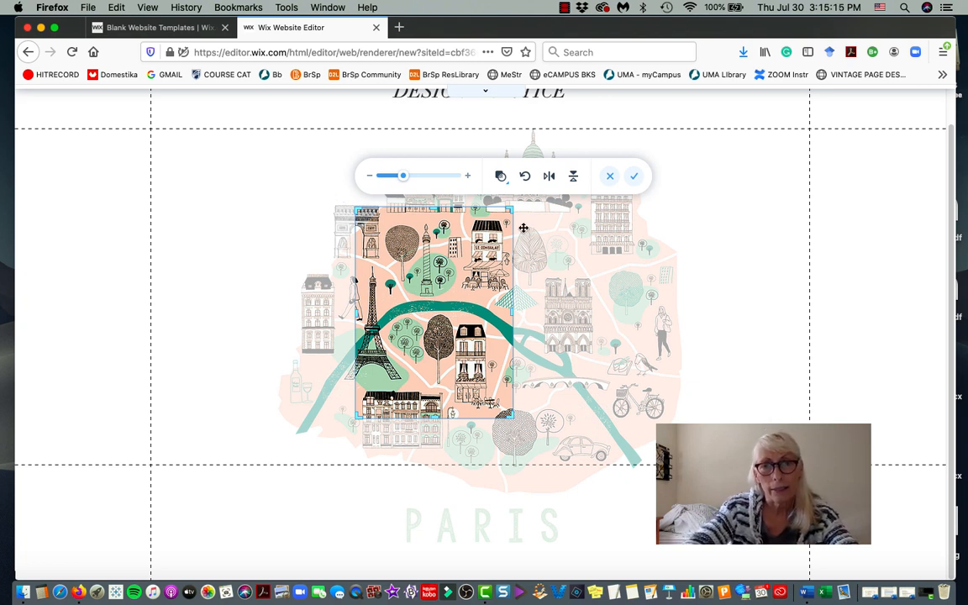
drag(510, 208, 531, 216)
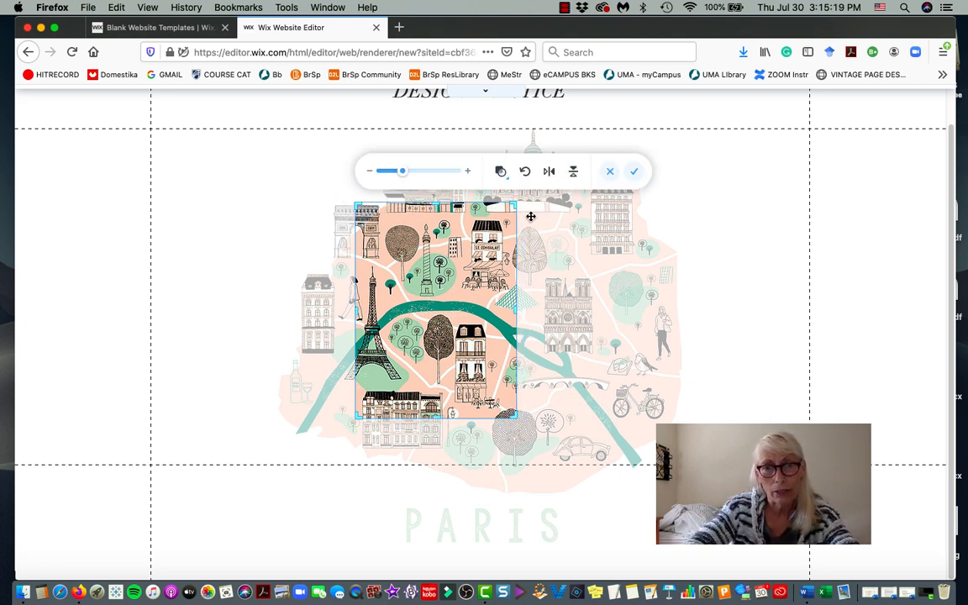
drag(483, 267, 423, 225)
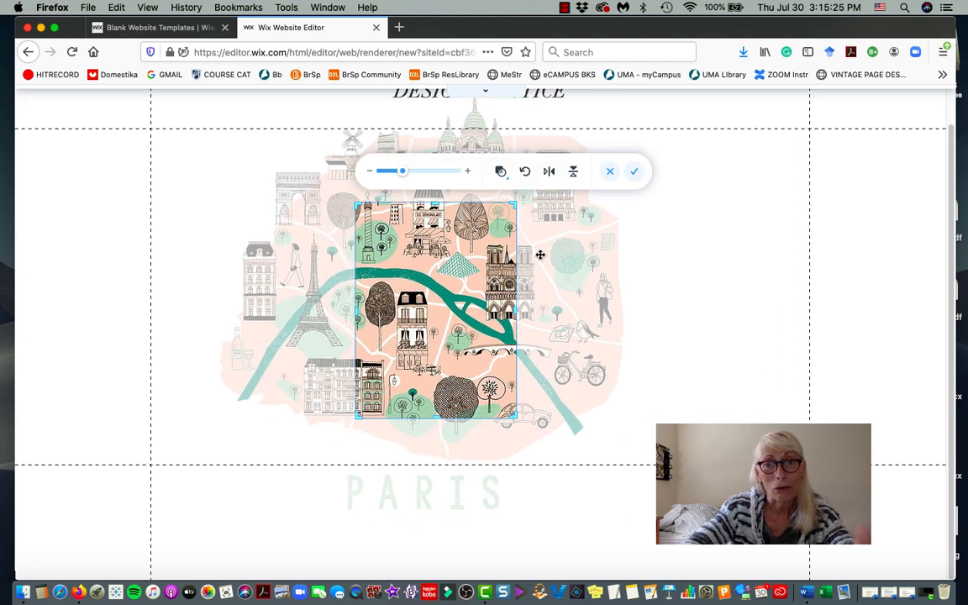
click(634, 171)
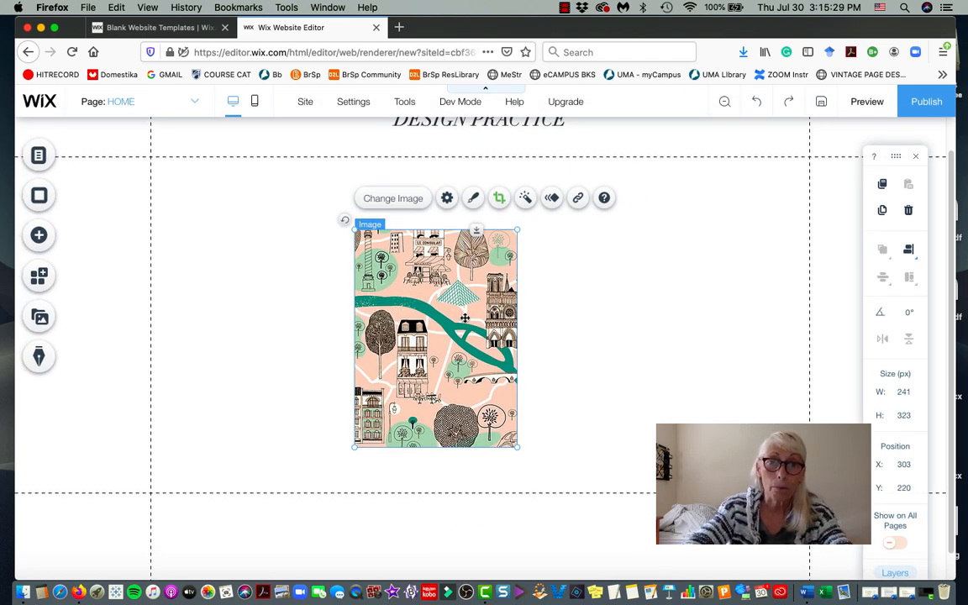
drag(469, 329, 282, 261)
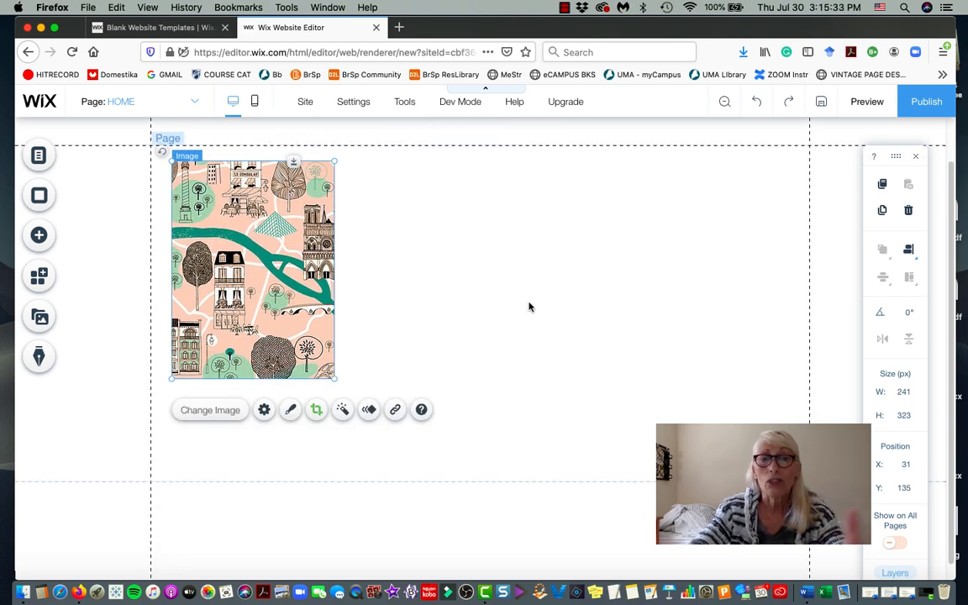
click(39, 235)
Show the Text > Paragraphs styles and scroll the list to the Futura Light paragraph.
click(91, 157)
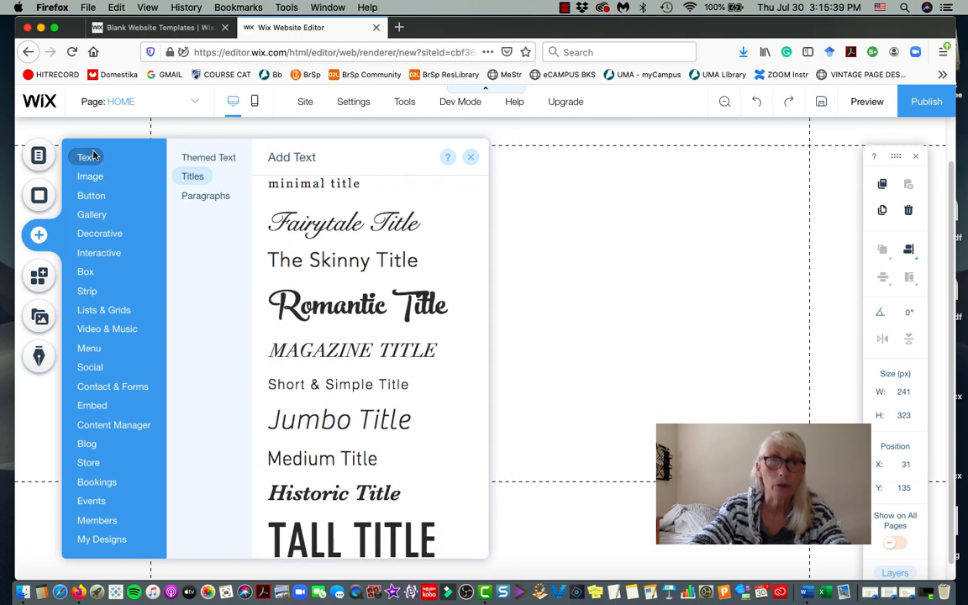
click(194, 198)
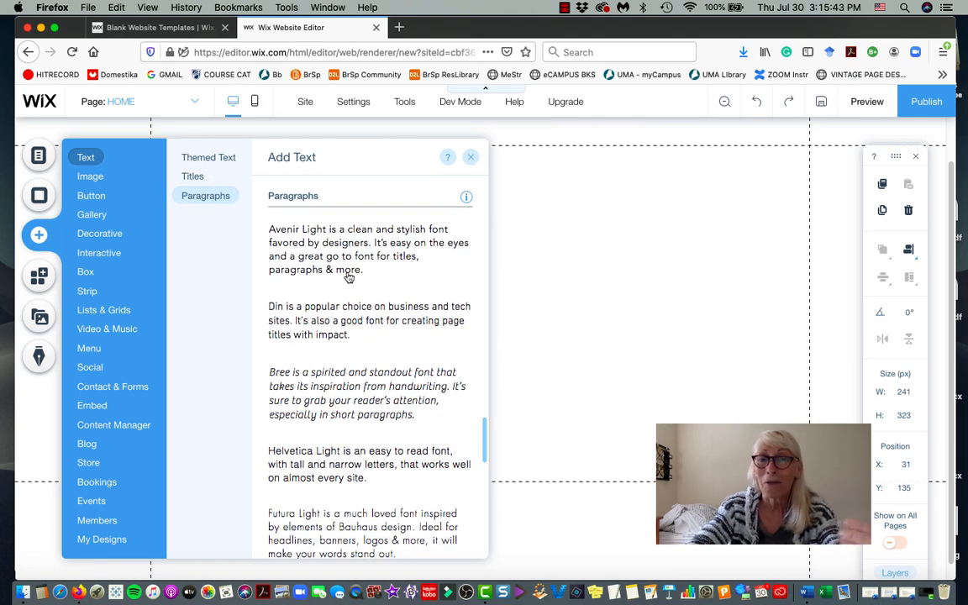
scroll(349, 278, down, 5)
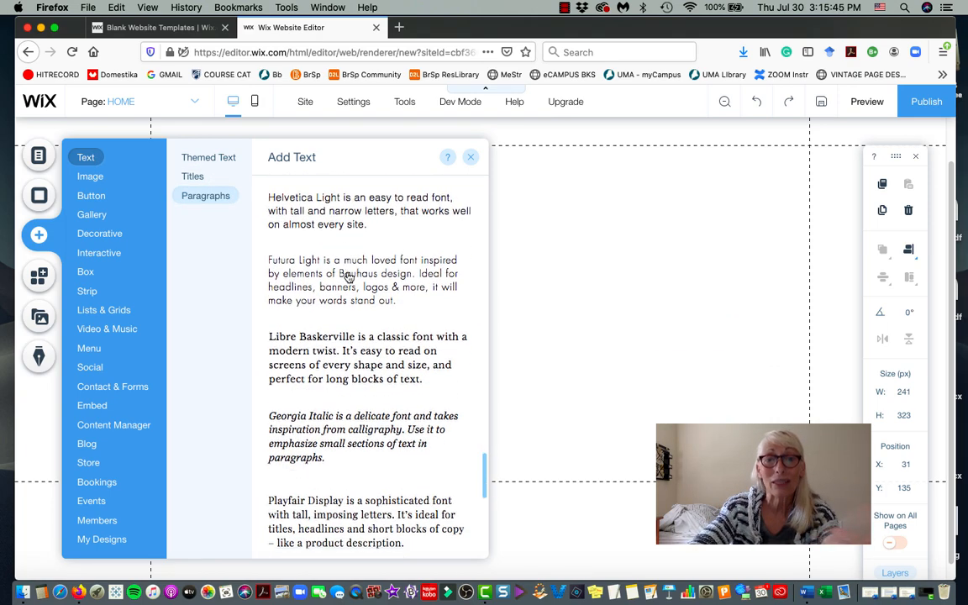
scroll(349, 277, down, 4)
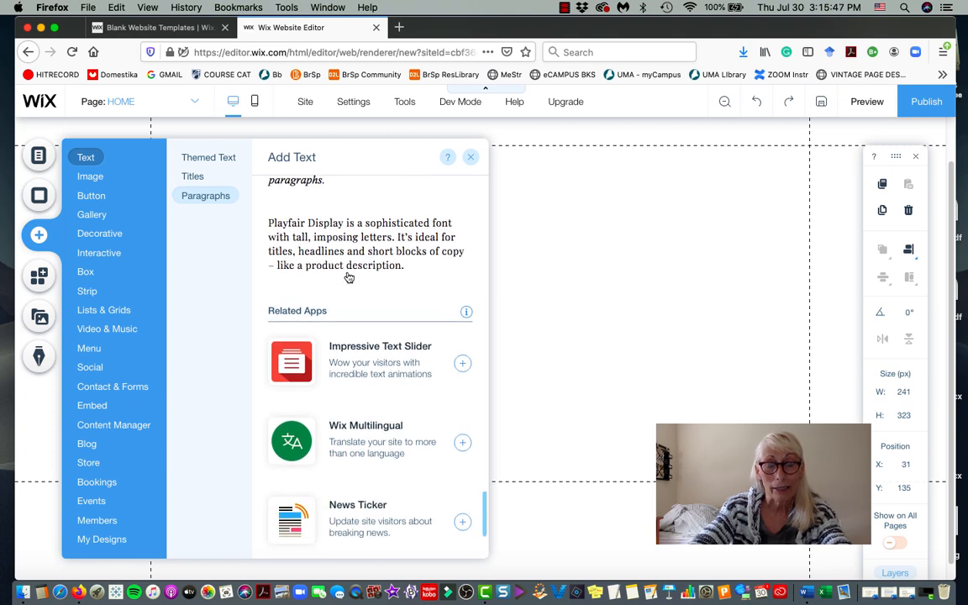
scroll(349, 277, down, 3)
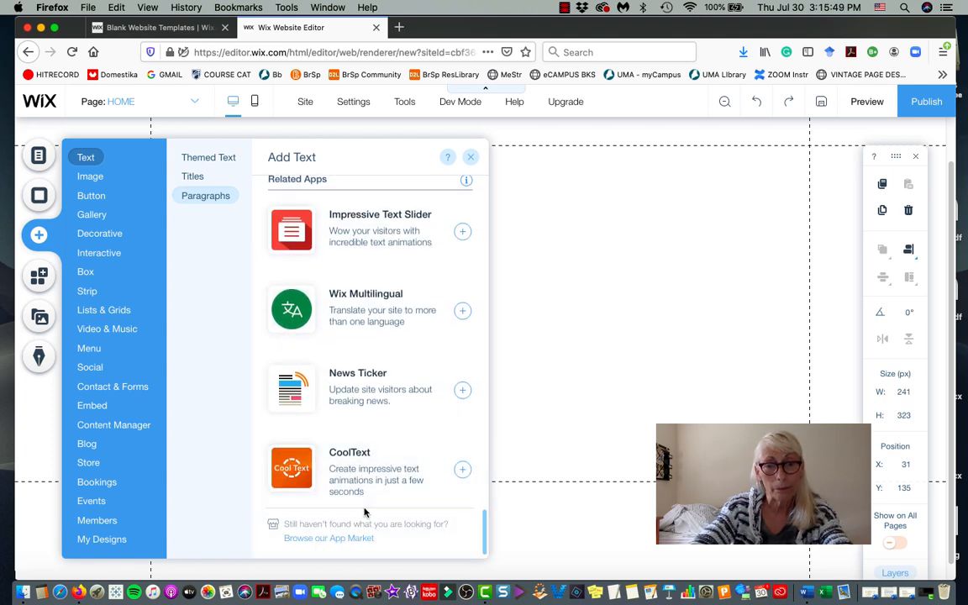
scroll(364, 511, up, 8)
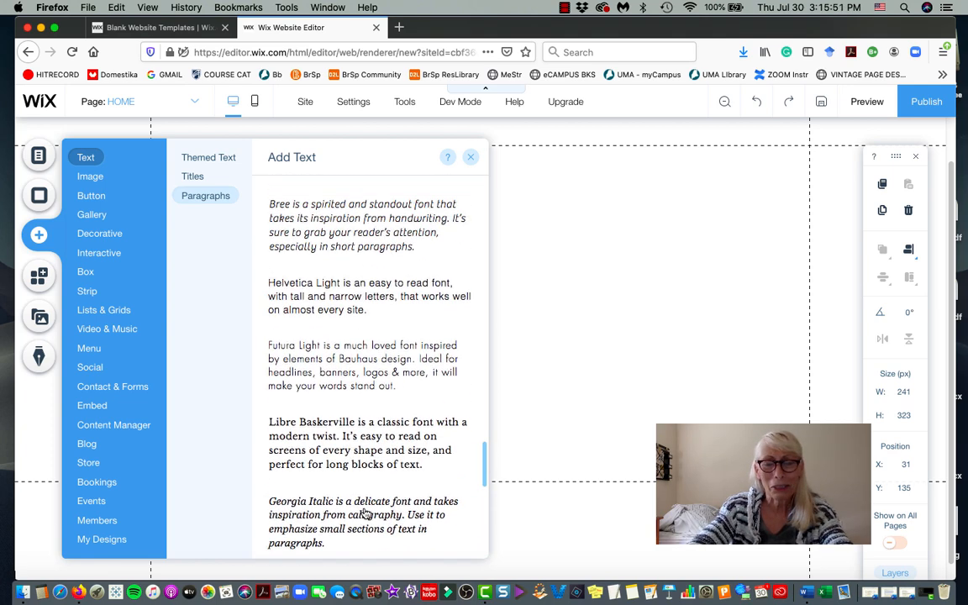
scroll(364, 511, up, 2)
scroll(366, 508, down, 8)
scroll(367, 496, up, 4)
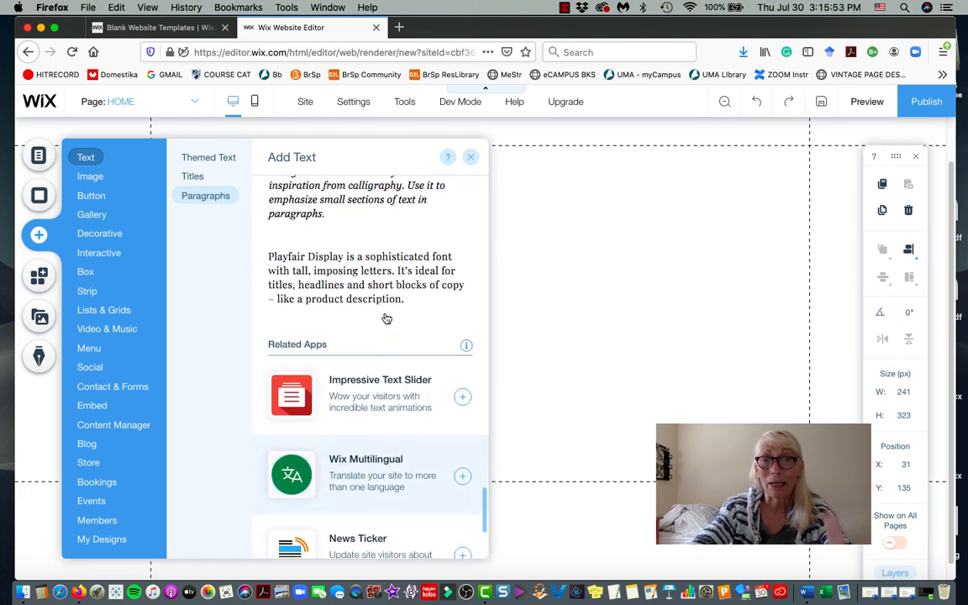
scroll(387, 319, up, 4)
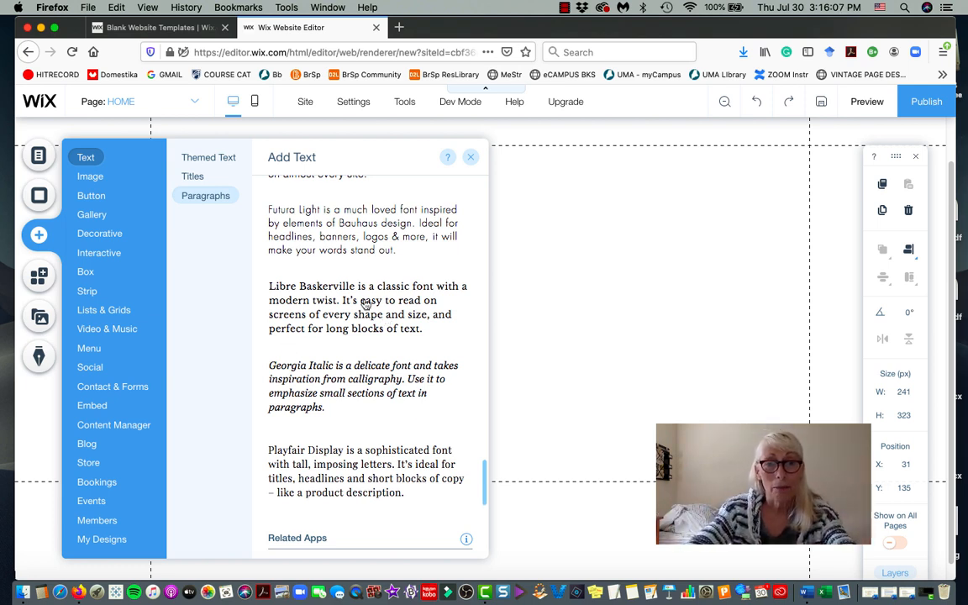
scroll(380, 475, down, 2)
scroll(422, 429, up, 3)
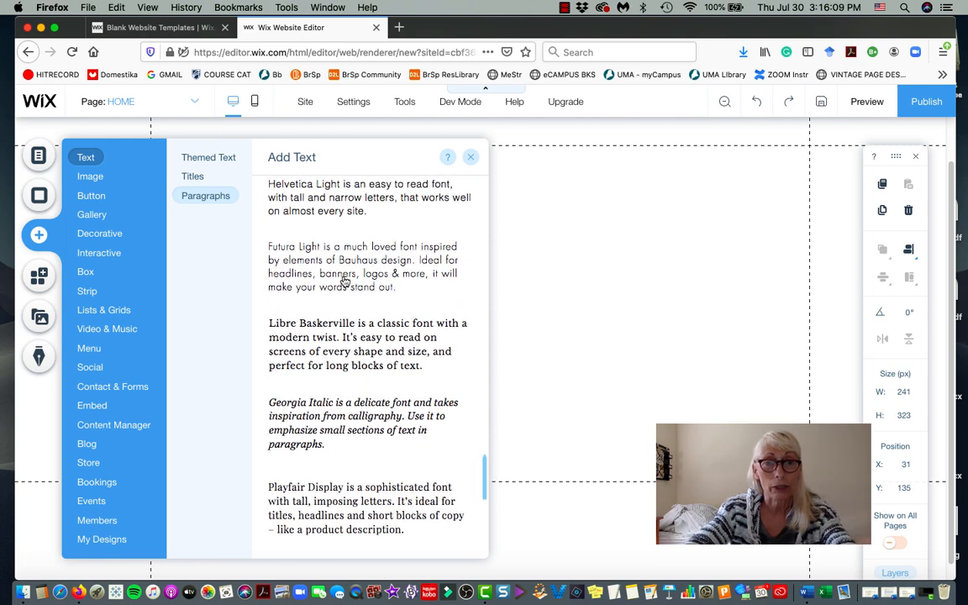
Place a widened Futura Light paragraph at 289, 135 beside the map, with a copy to its right.
click(344, 282)
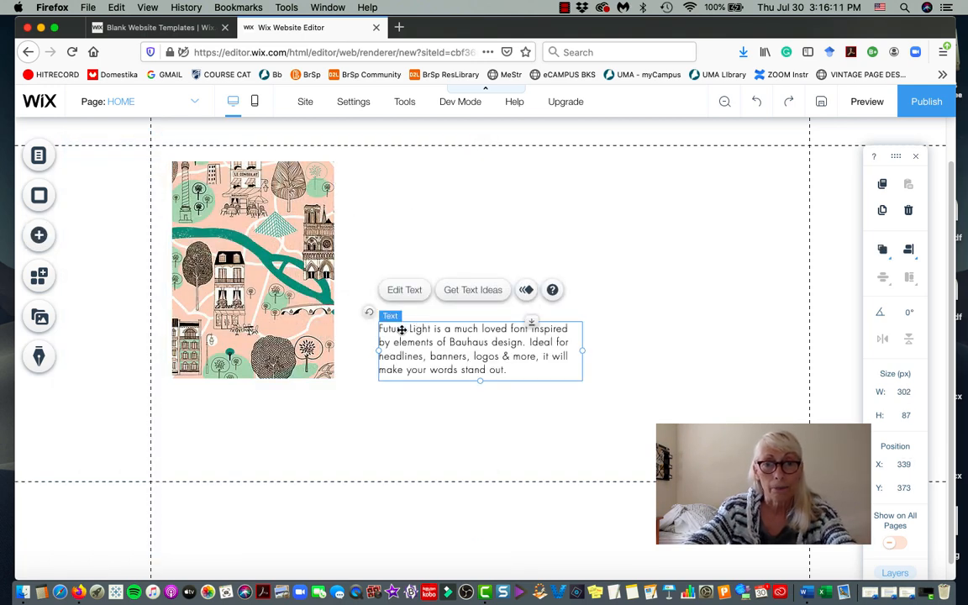
drag(401, 329, 373, 172)
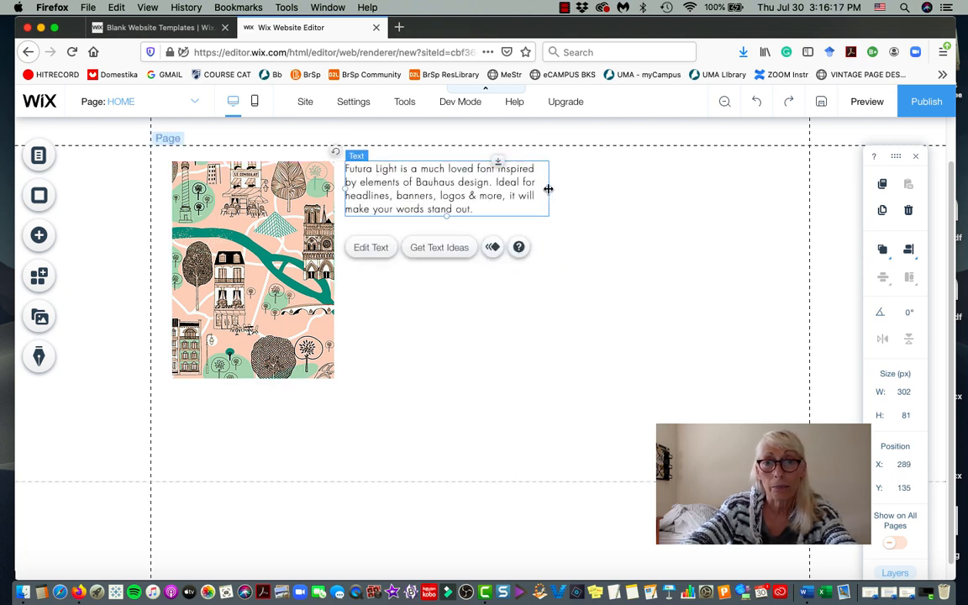
drag(548, 189, 584, 314)
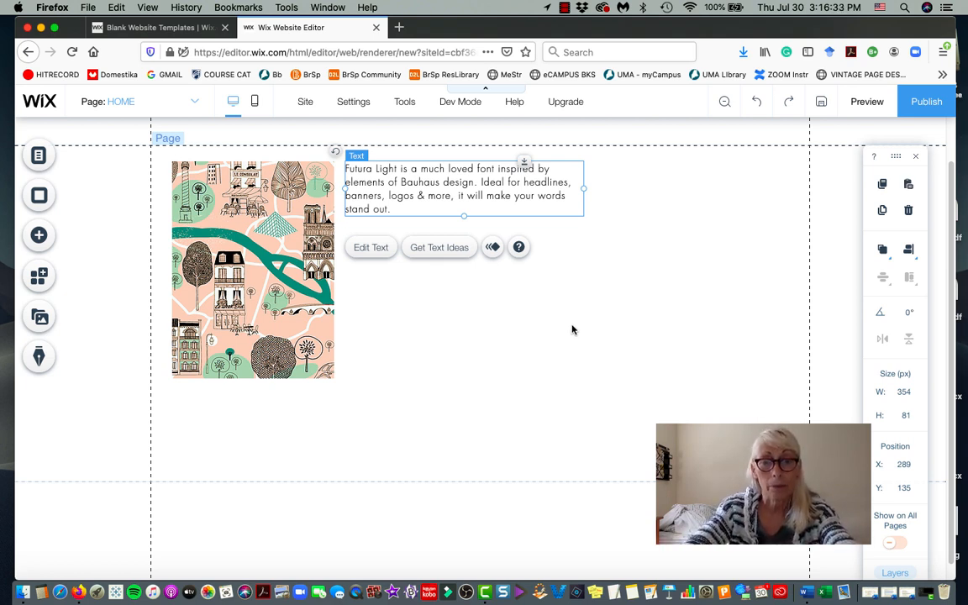
drag(502, 197, 715, 203)
Narrow the left and right paragraphs to about 264–277 px wide each.
click(475, 194)
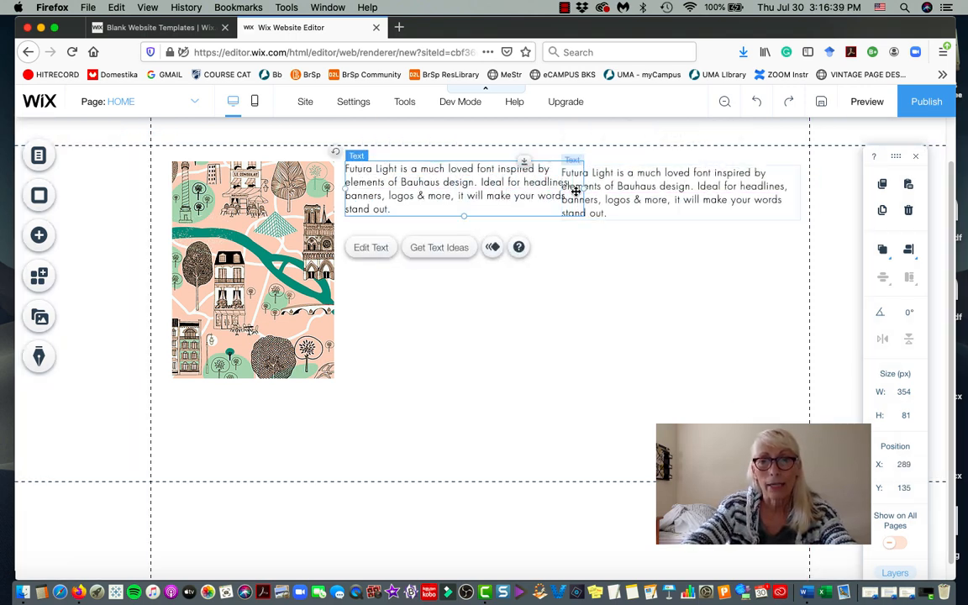
drag(582, 189, 532, 195)
click(550, 200)
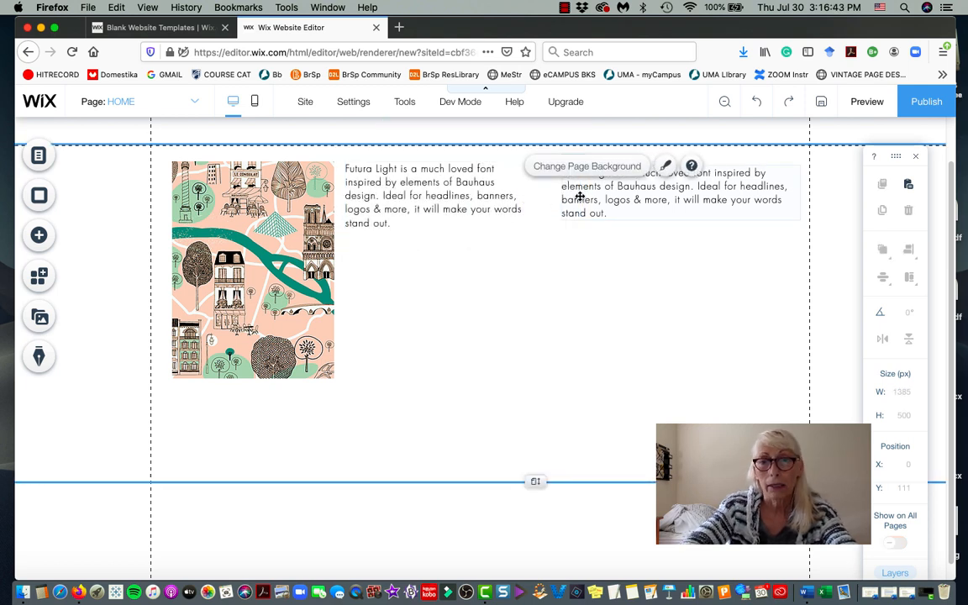
click(579, 197)
drag(798, 191, 719, 190)
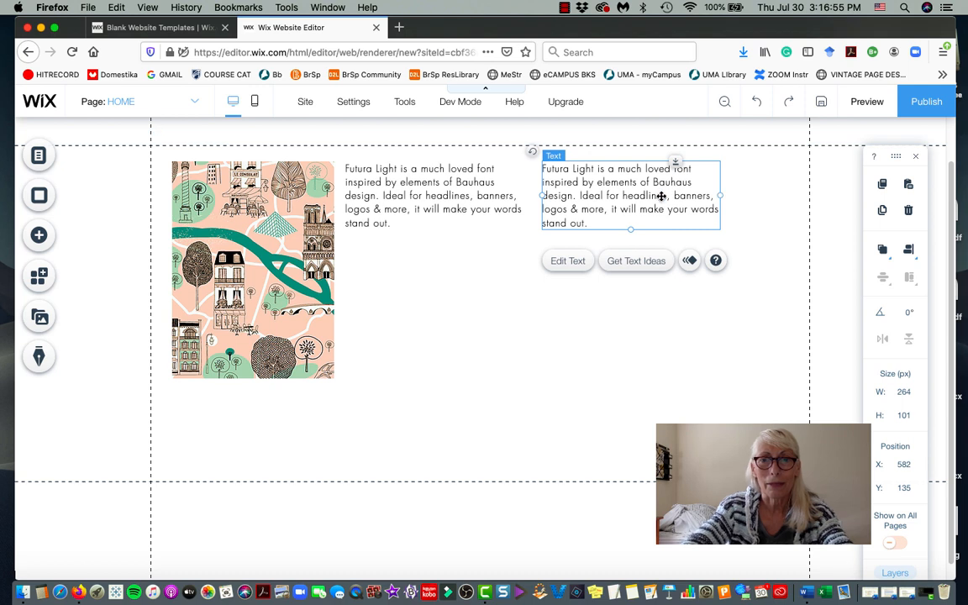
click(413, 211)
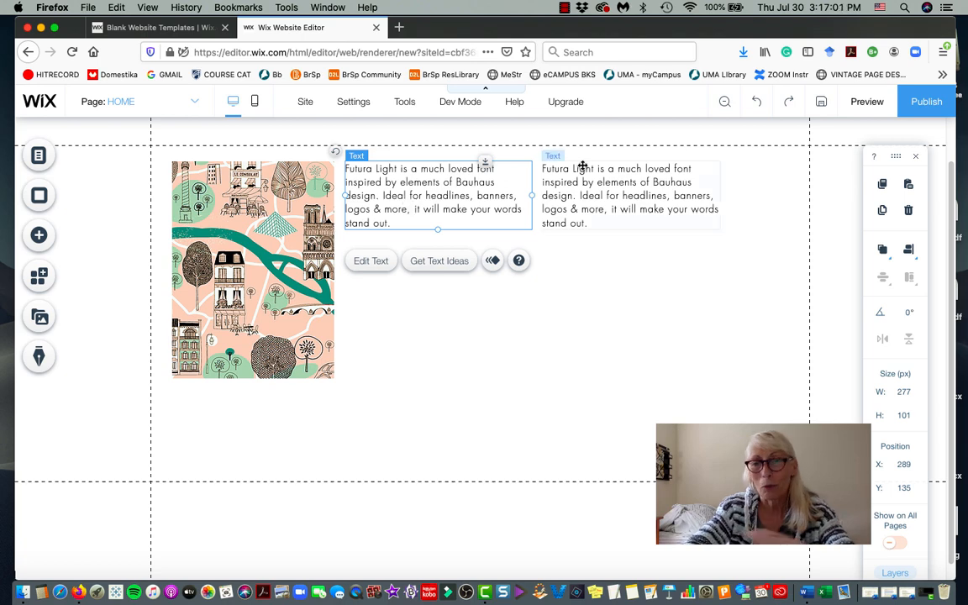
click(622, 212)
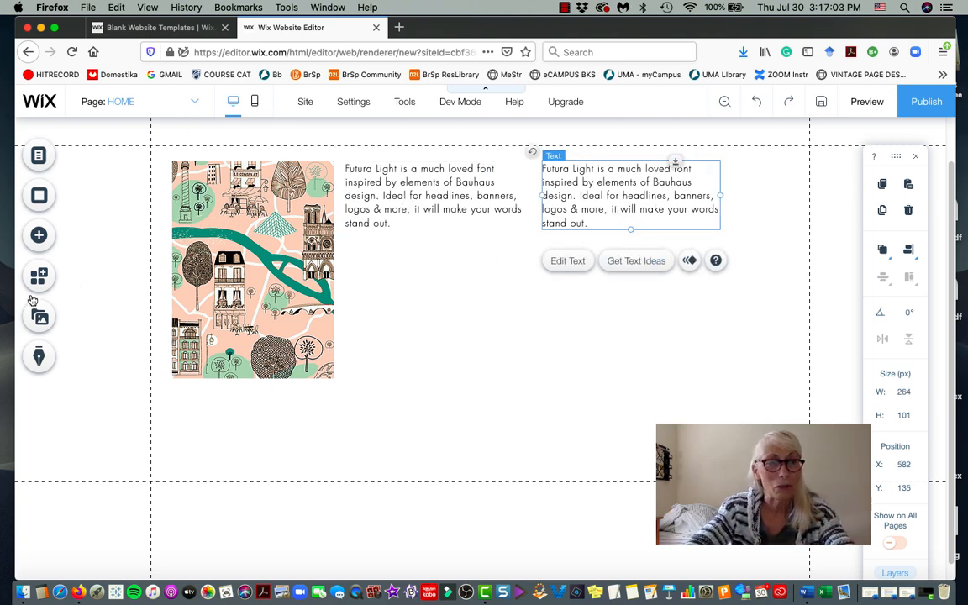
Browse the Add panel's Text, Button and Interactive categories, ending on the Media panel.
click(39, 236)
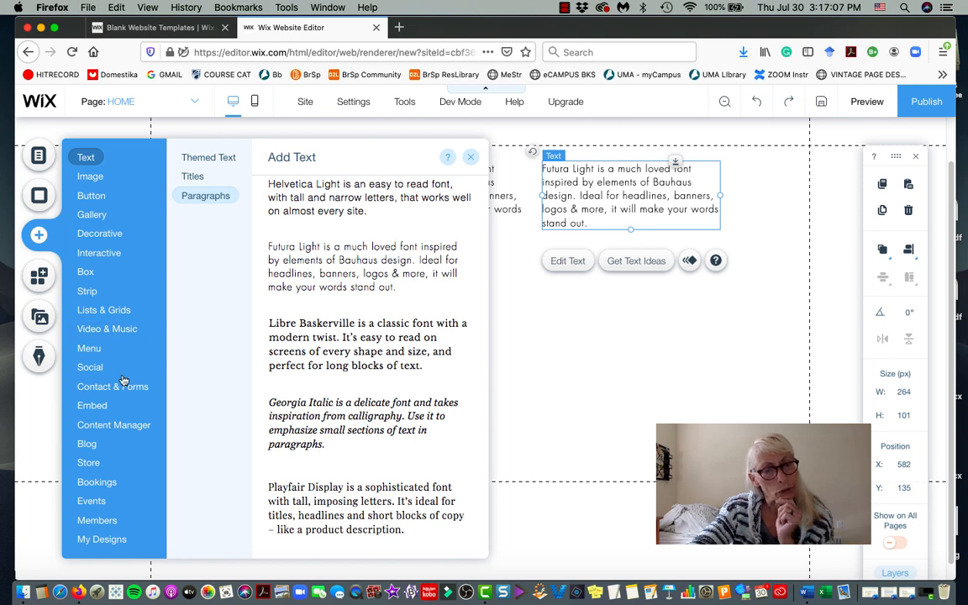
mouse_move(81, 199)
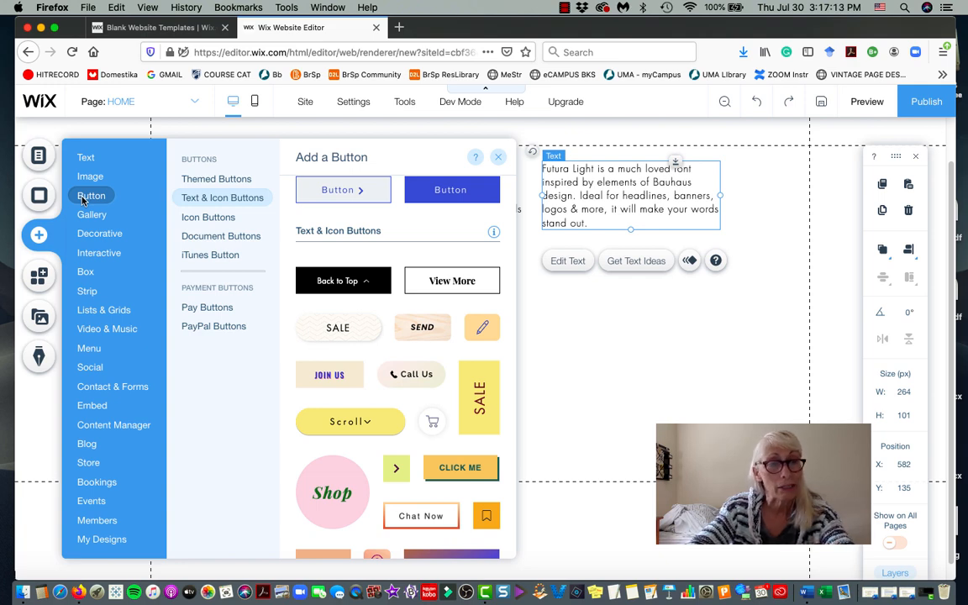
mouse_move(98, 242)
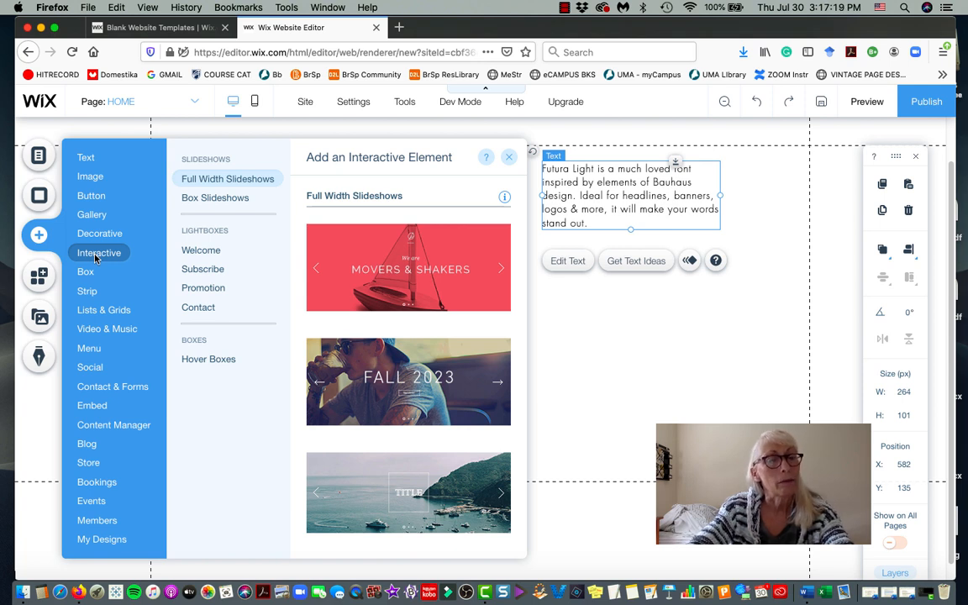
mouse_move(91, 293)
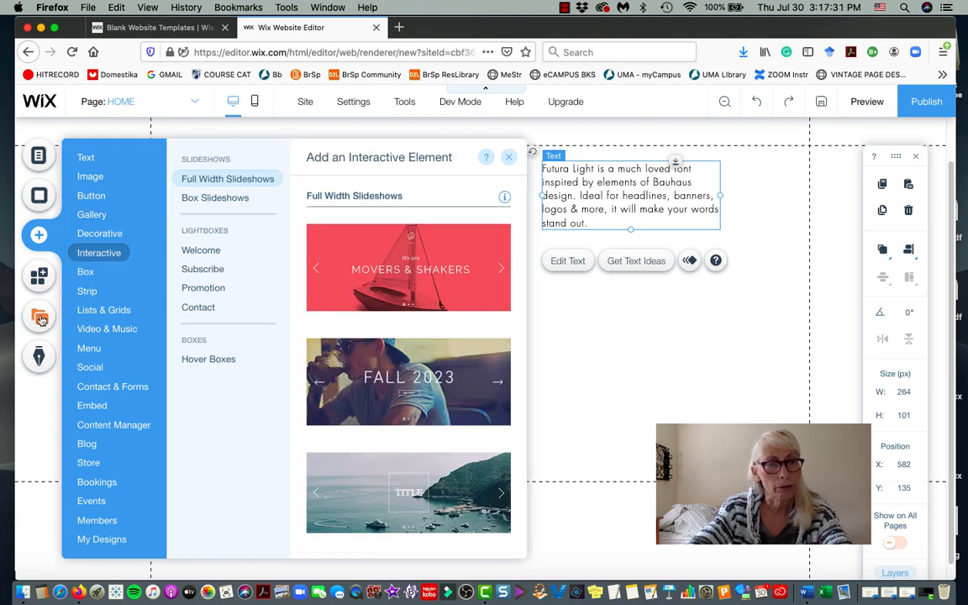
click(40, 319)
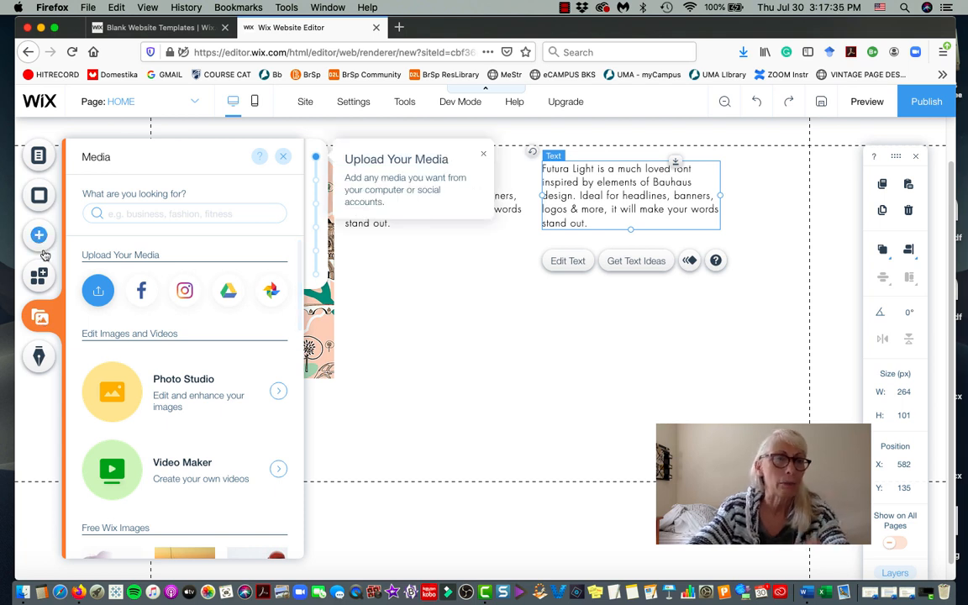
Scroll through the Media panel's images and videos, then show the Start a Blog panel.
scroll(216, 331, down, 10)
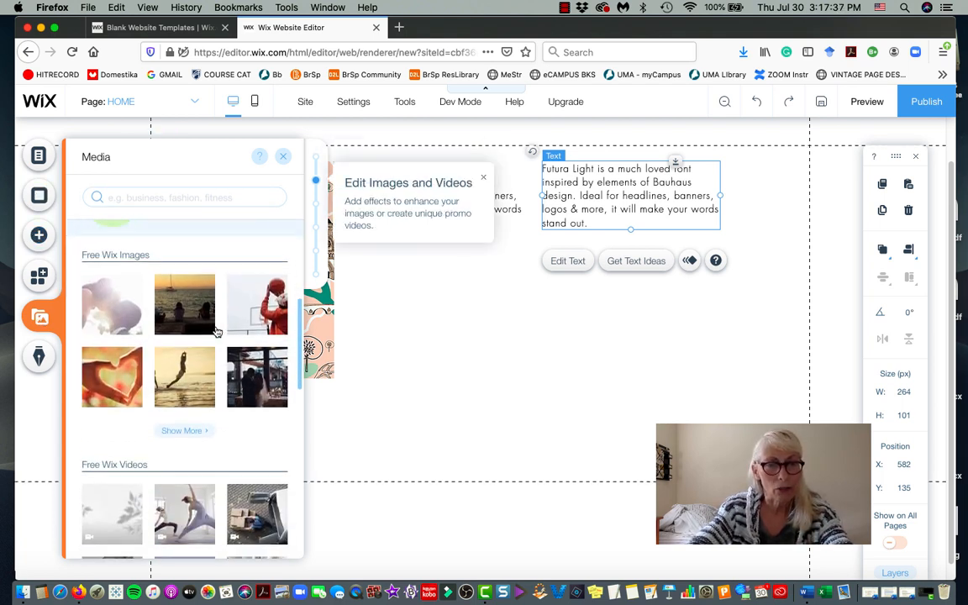
scroll(215, 330, down, 5)
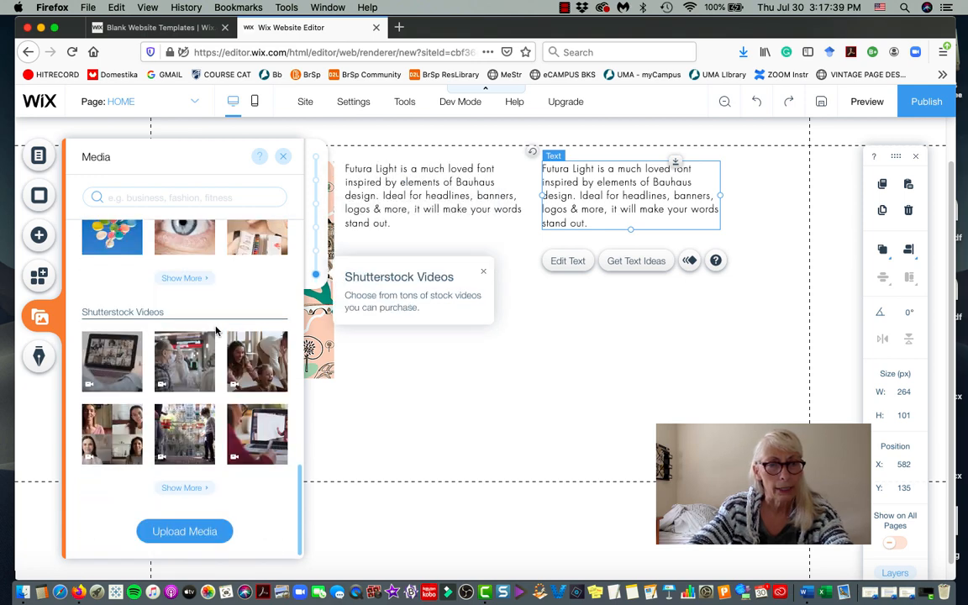
scroll(216, 331, up, 10)
scroll(215, 330, up, 10)
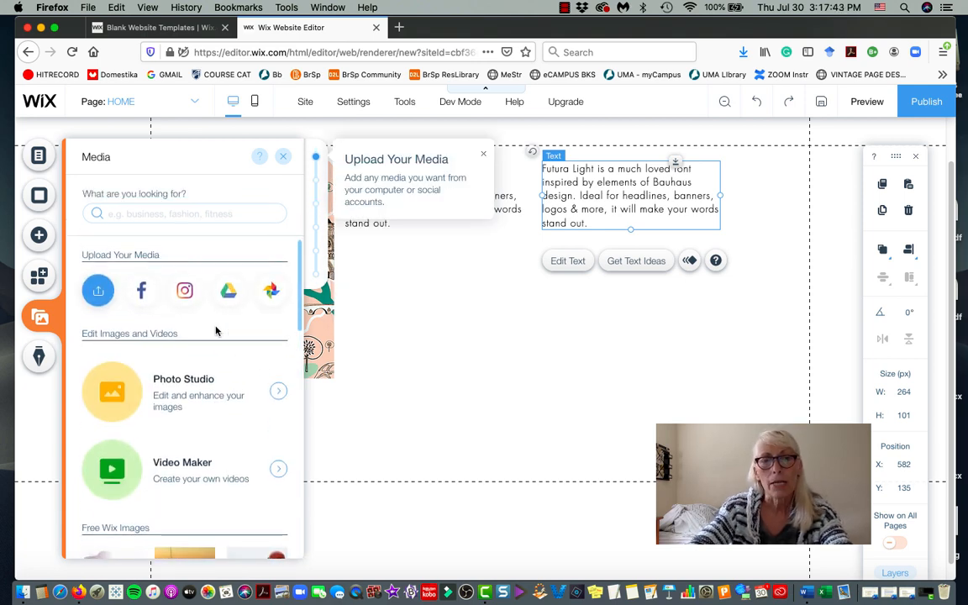
click(39, 358)
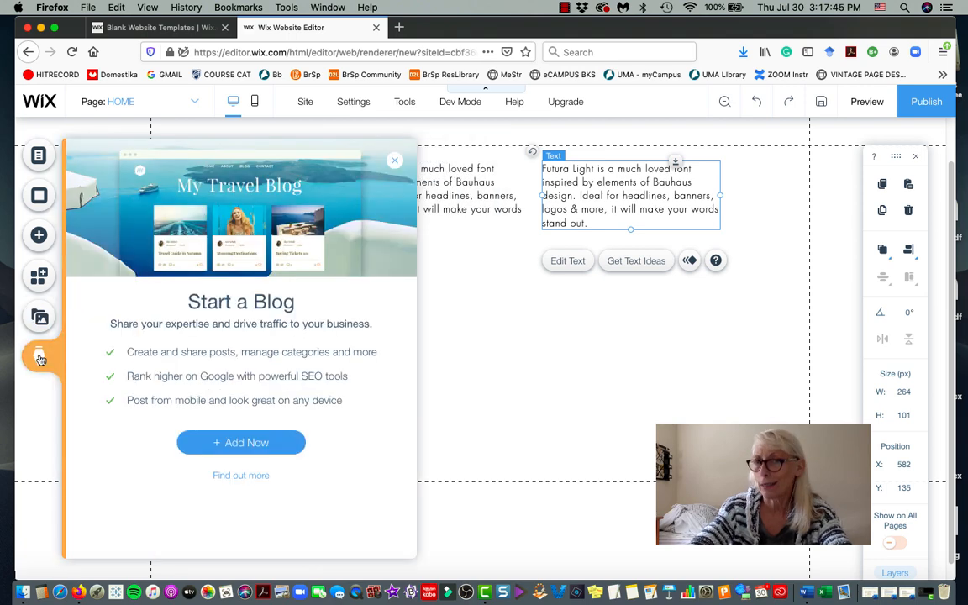
Close the side panels so the map and both Futura Light paragraphs show clearly.
click(40, 202)
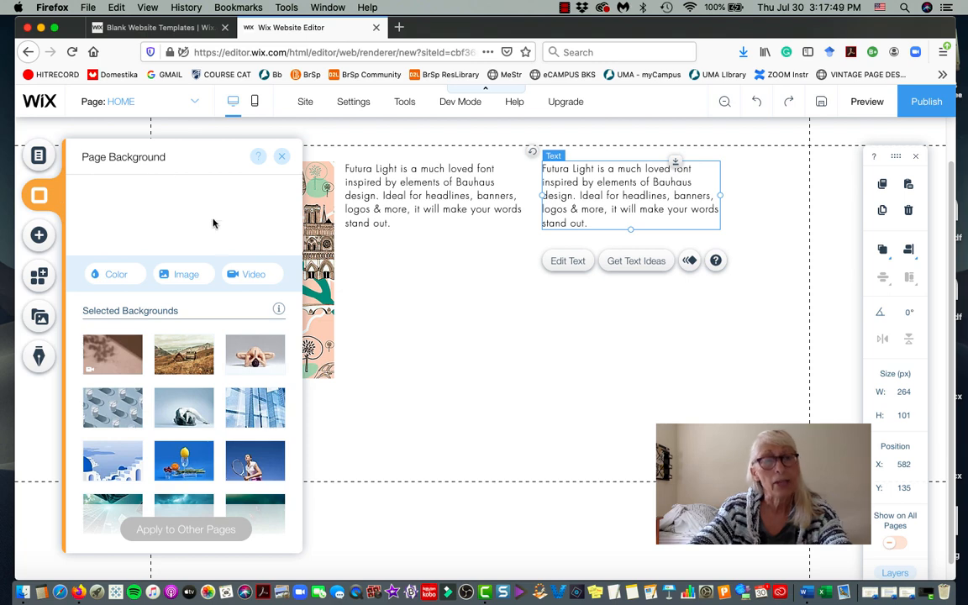
click(458, 438)
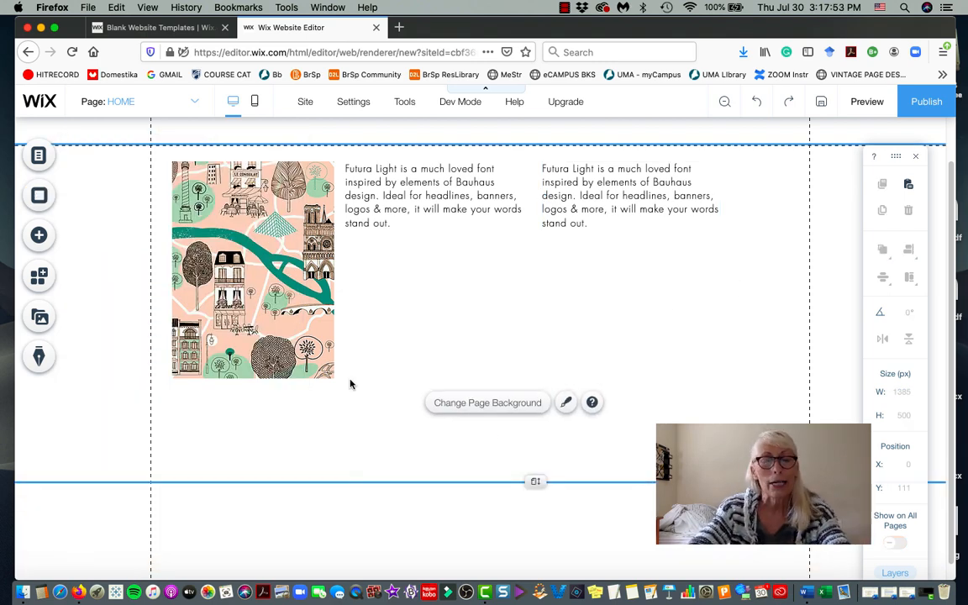
scroll(324, 404, up, 2)
scroll(326, 353, down, 2)
scroll(325, 354, up, 1)
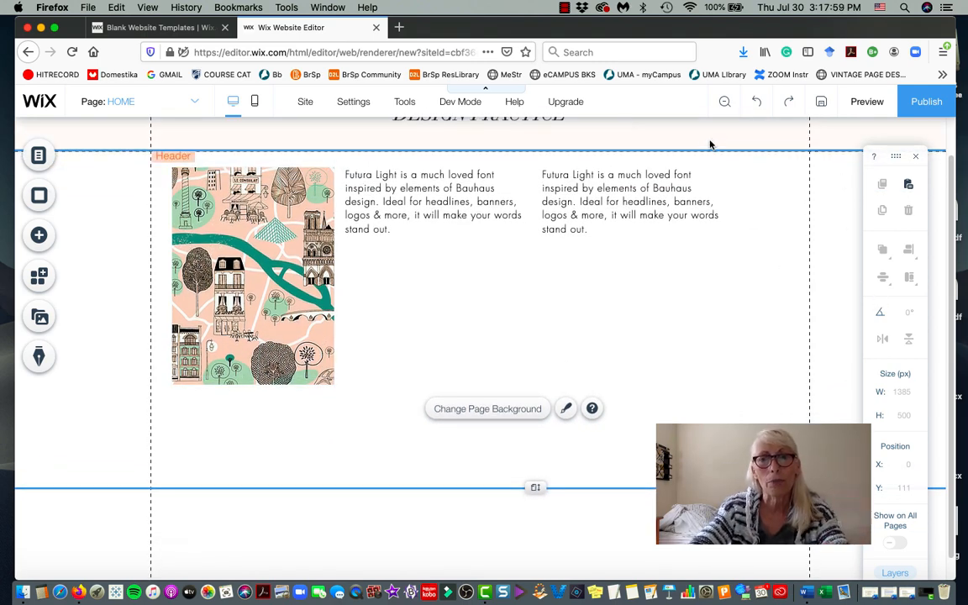
Preview the DESIGN PRACTICE page twice, returning to the Editor each time.
click(868, 101)
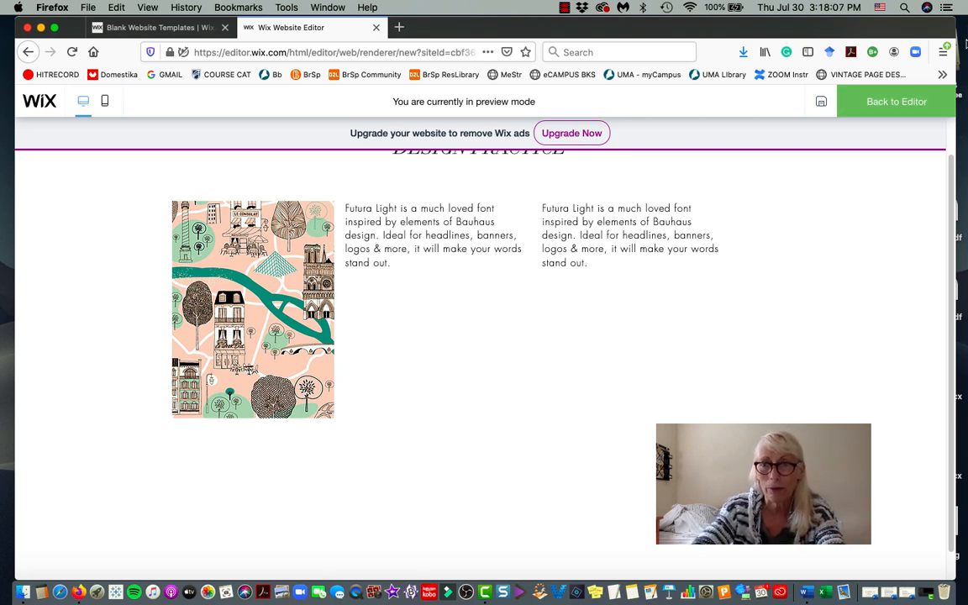
click(878, 110)
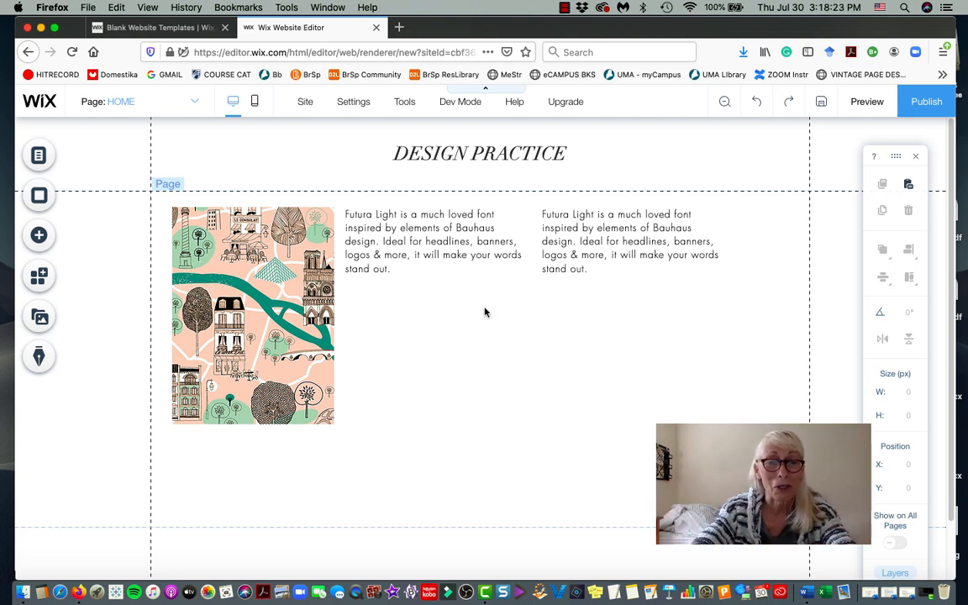
click(869, 101)
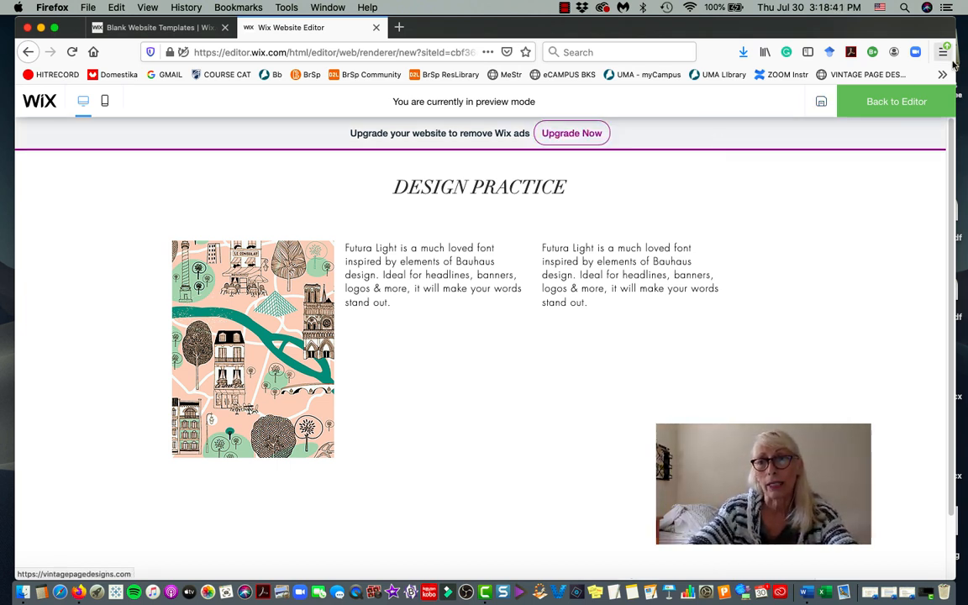
click(903, 101)
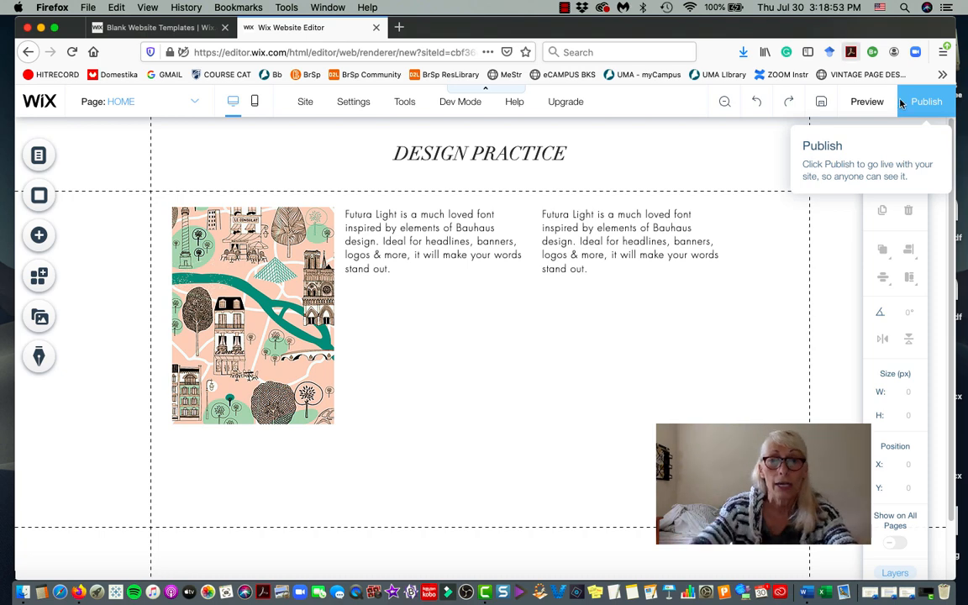
Rewrite the right paragraph as 'This is my practice design page… design elements provided by wix.com'.
mouse_move(353, 102)
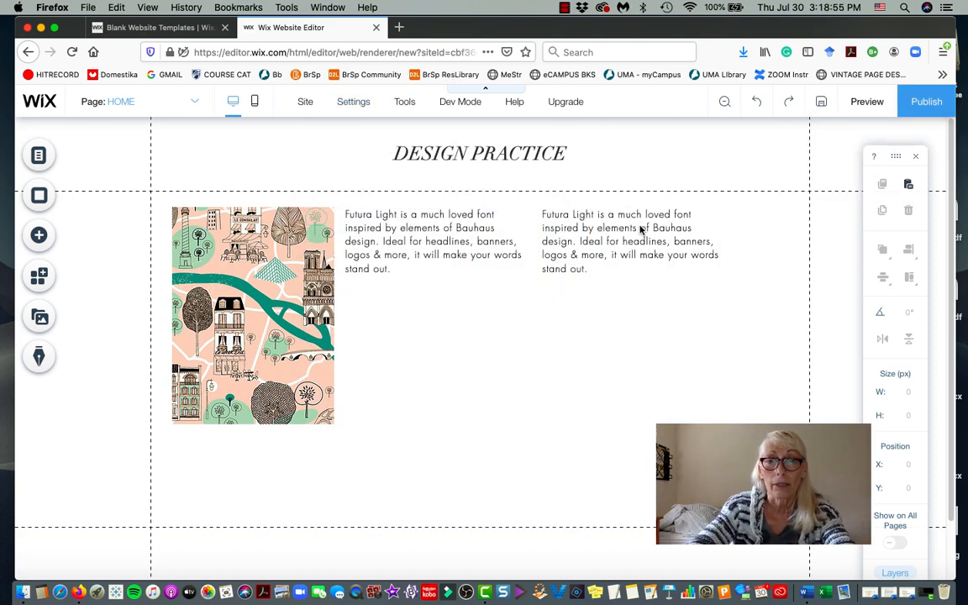
click(620, 236)
double_click(620, 236)
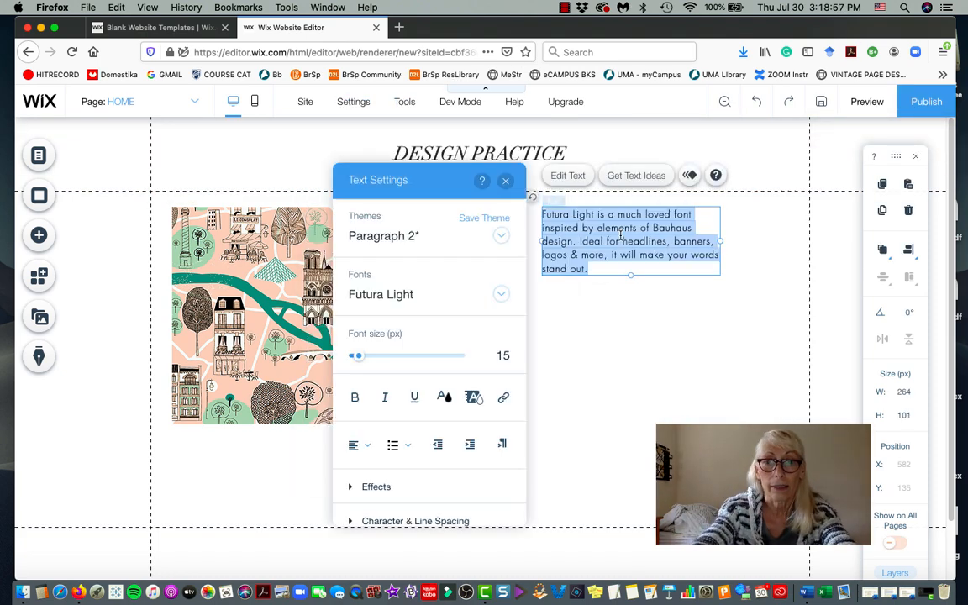
text(This is my p)
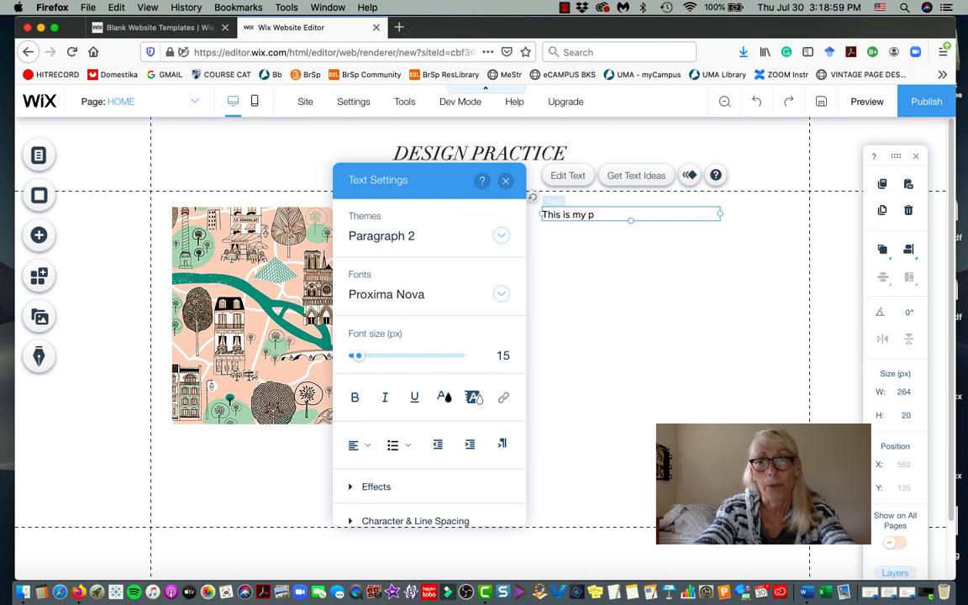
text(ractice design)
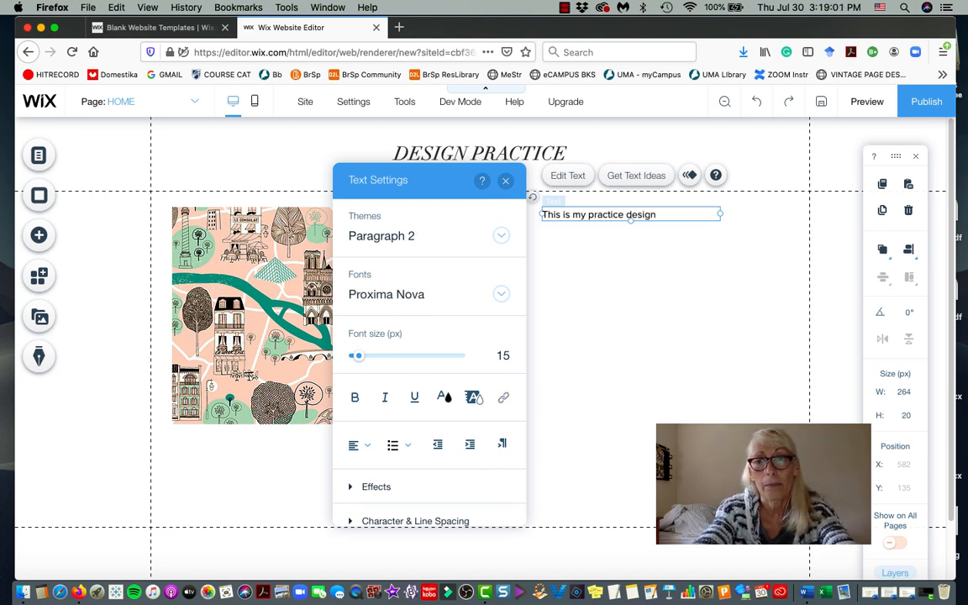
text( page in which)
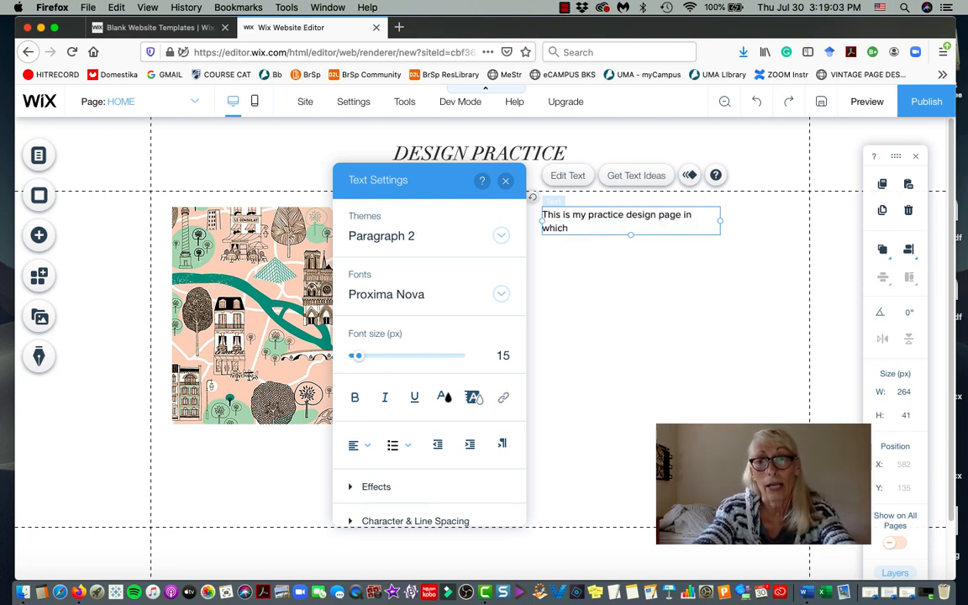
text( I will lear)
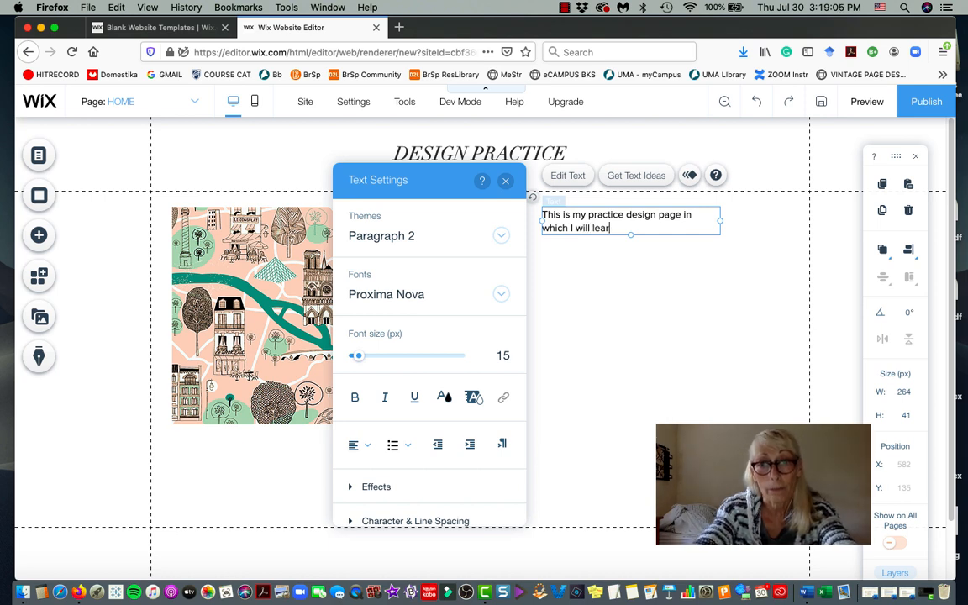
text(n how to use m)
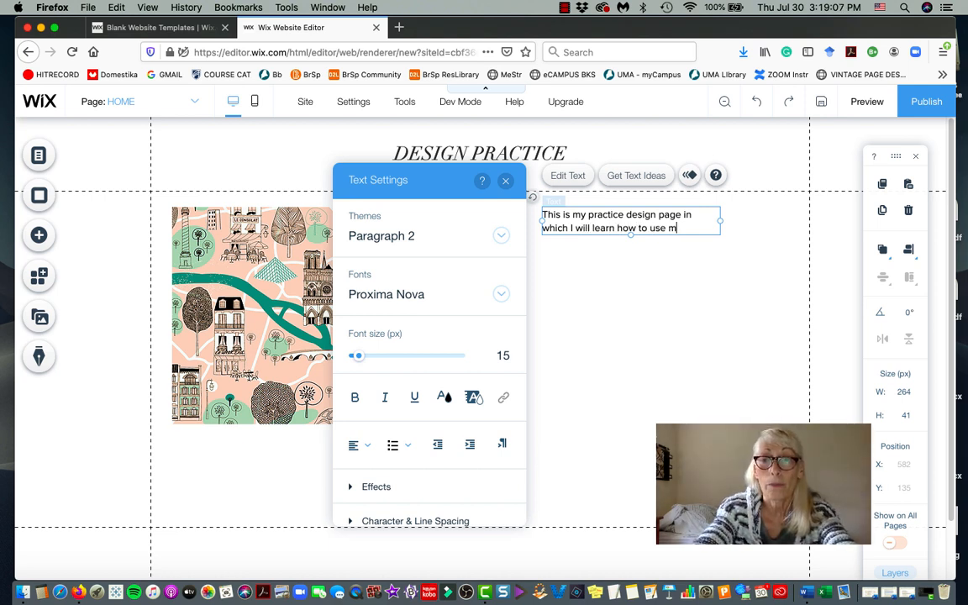
text(any element)
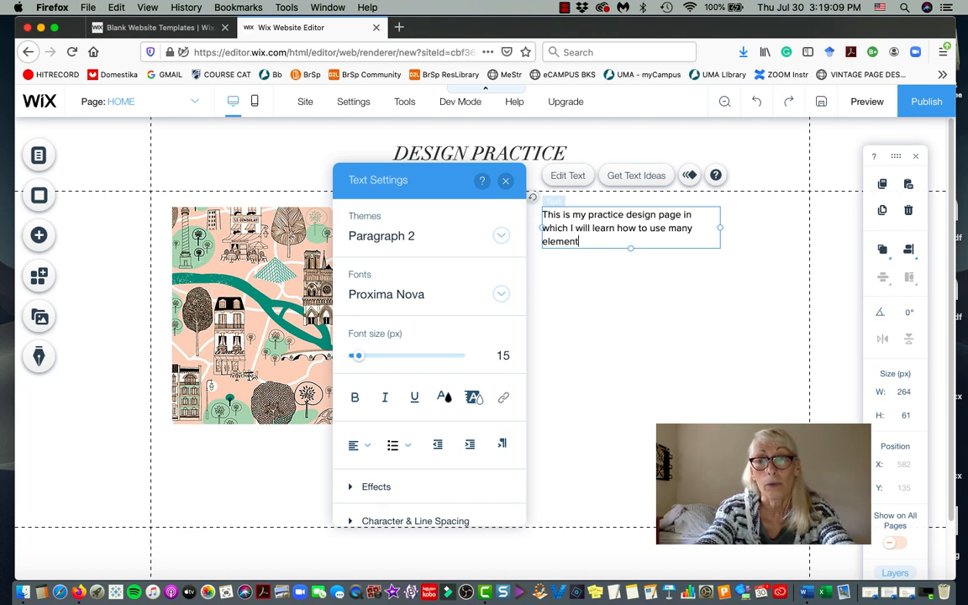
key(BackSpace)
key(BackSpace)
text(des)
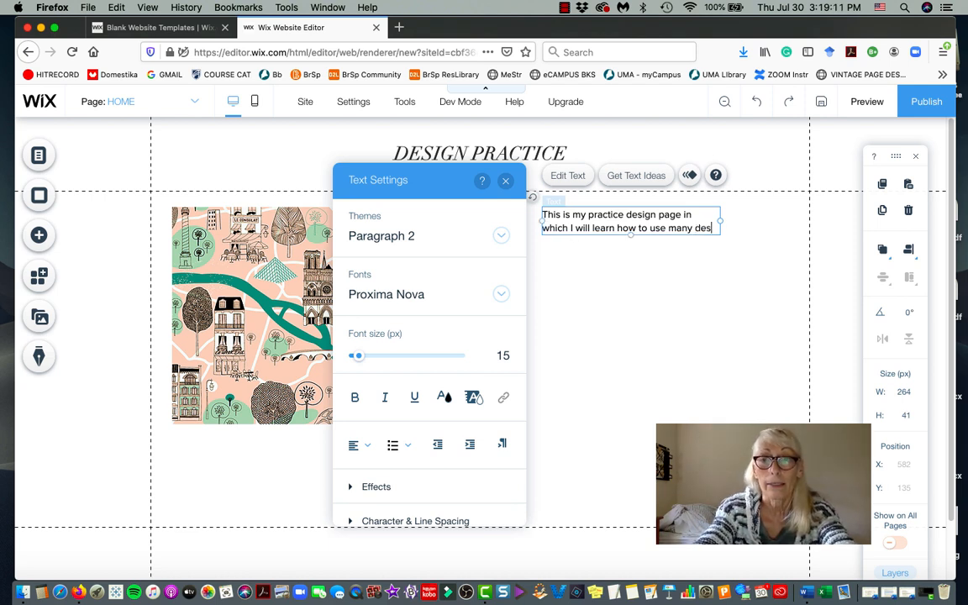
text(ign ele)
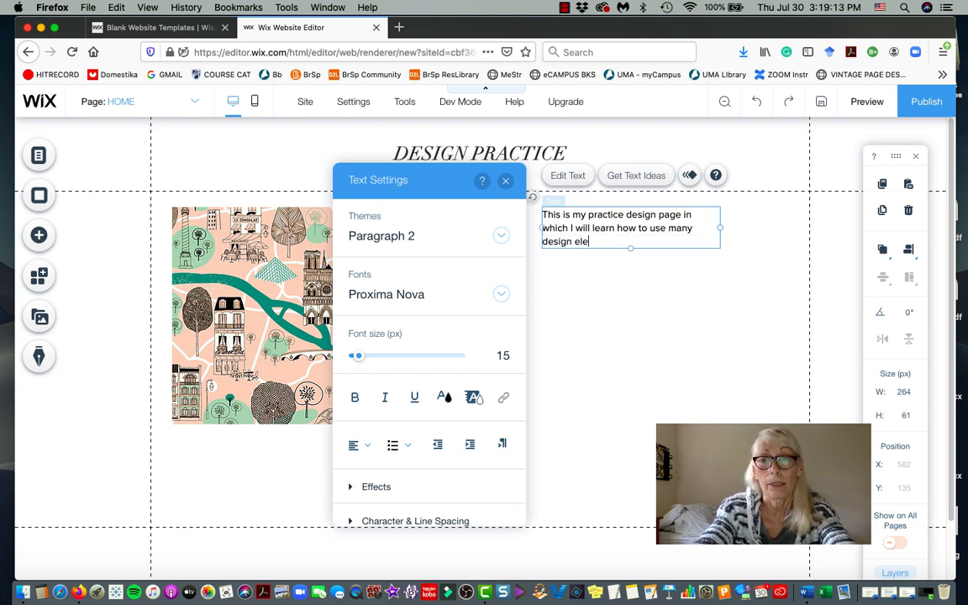
text(ments provi)
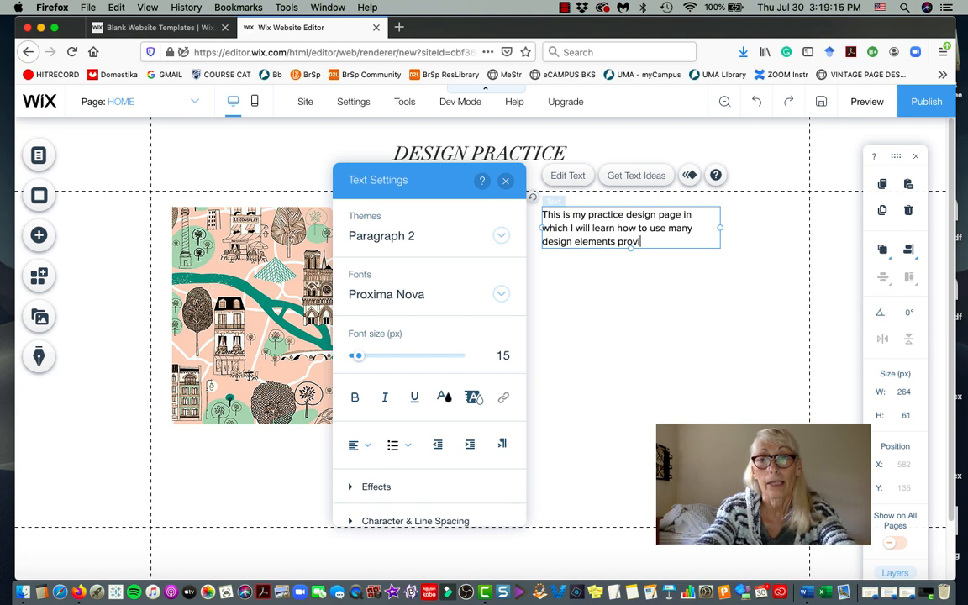
text(wix.com)
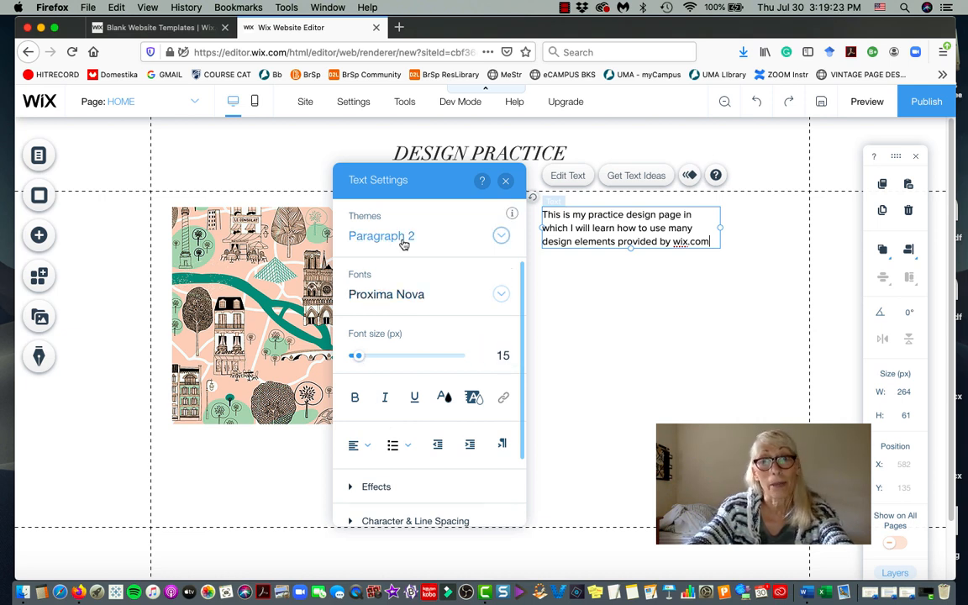
drag(428, 177, 485, 328)
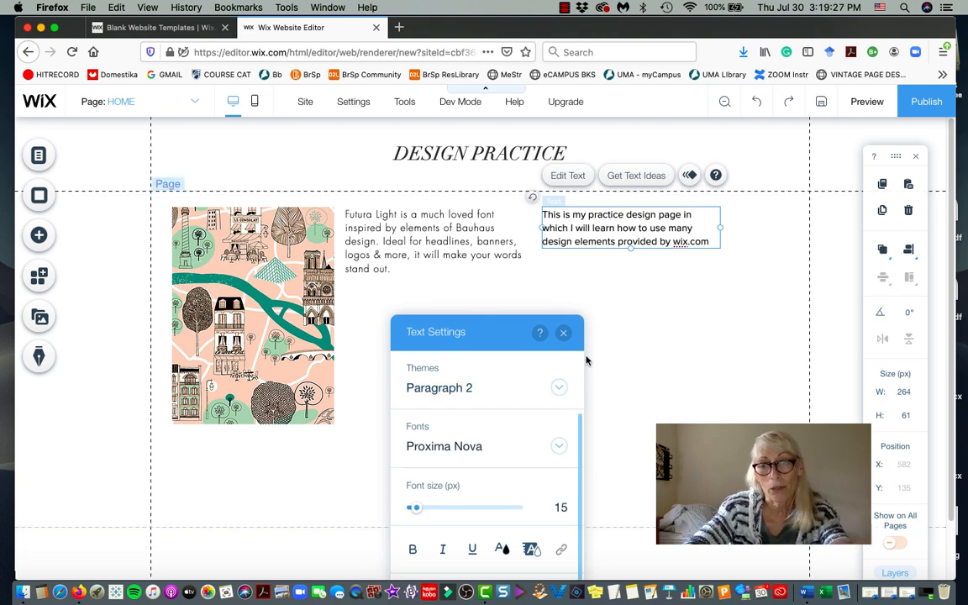
click(644, 336)
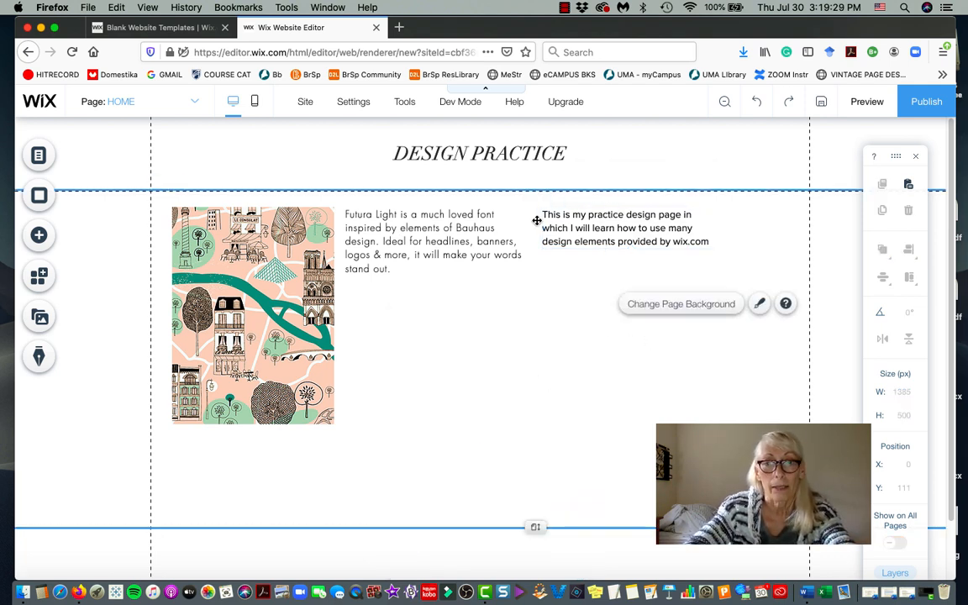
click(561, 230)
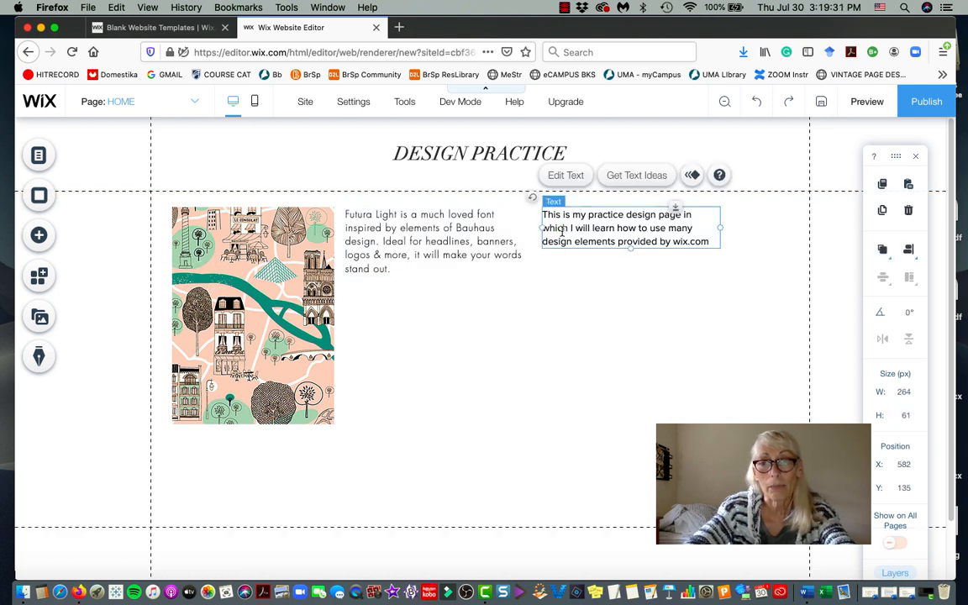
double_click(561, 230)
click(564, 229)
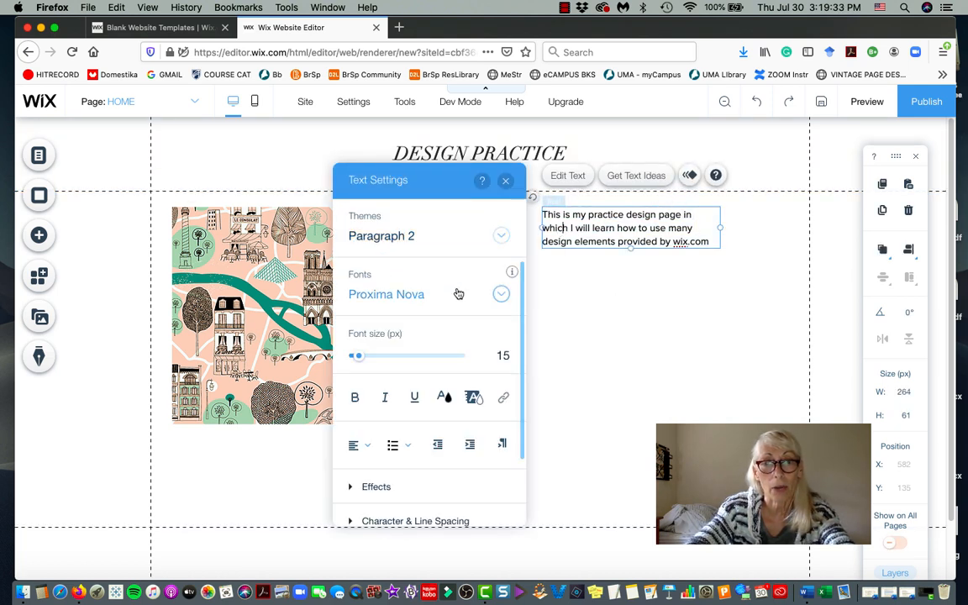
click(501, 294)
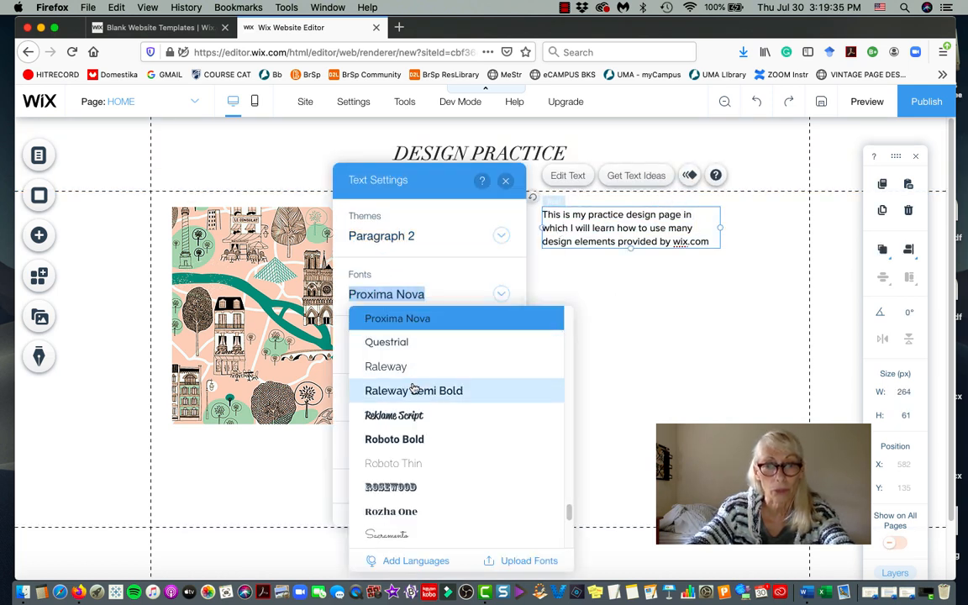
scroll(502, 391, down, 1)
click(424, 294)
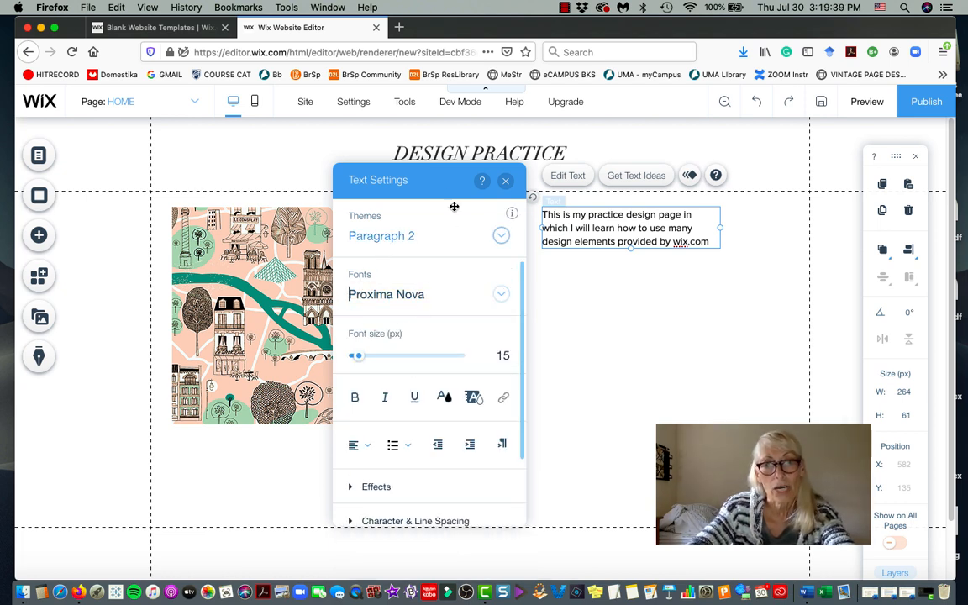
drag(438, 179, 749, 307)
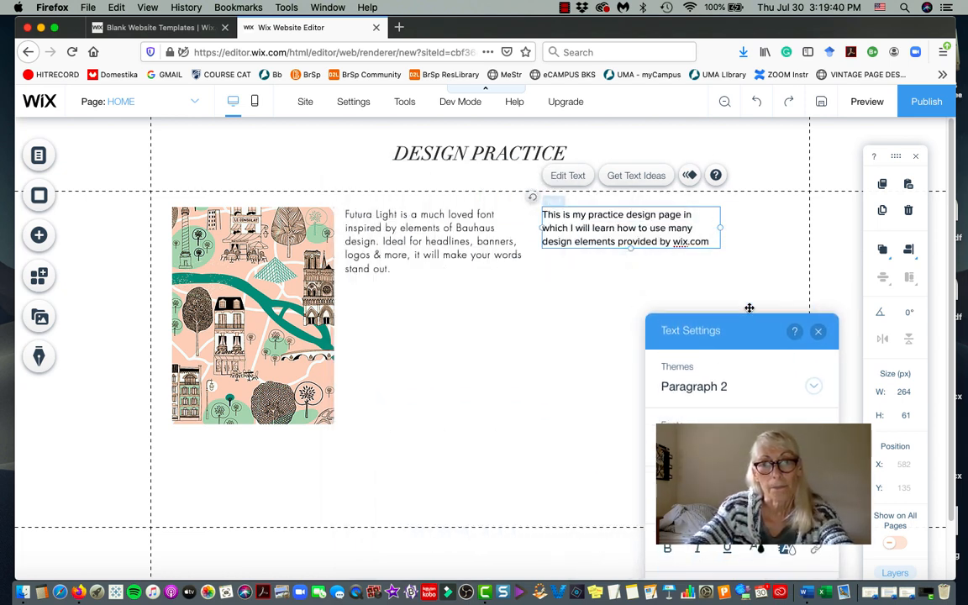
click(413, 249)
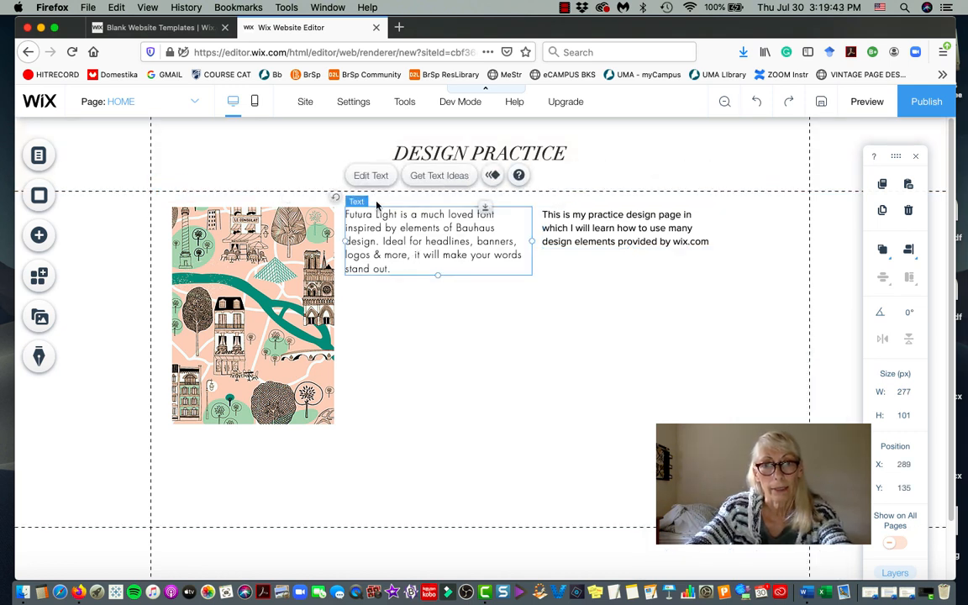
click(367, 179)
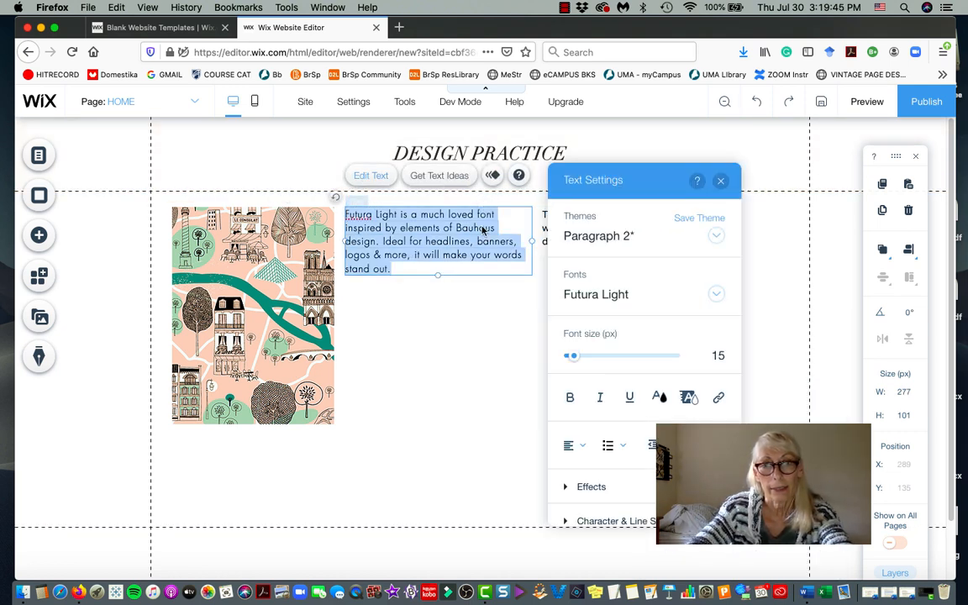
click(774, 299)
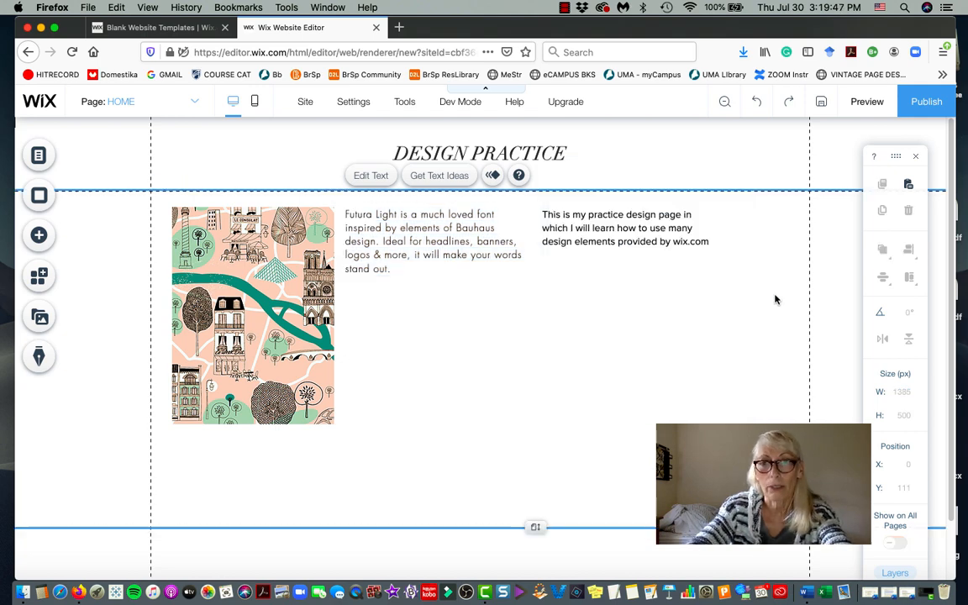
click(574, 234)
click(573, 234)
click(574, 235)
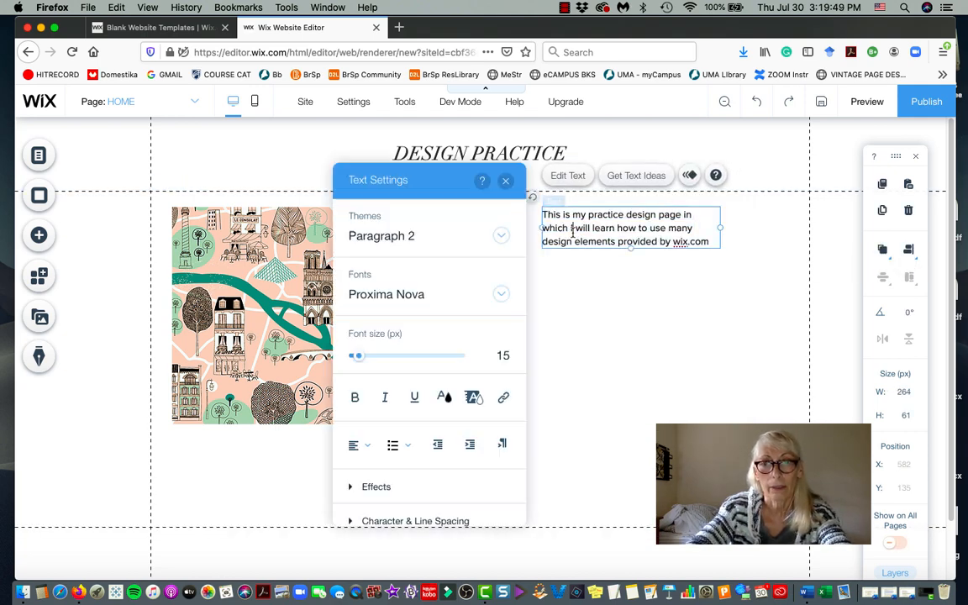
click(411, 295)
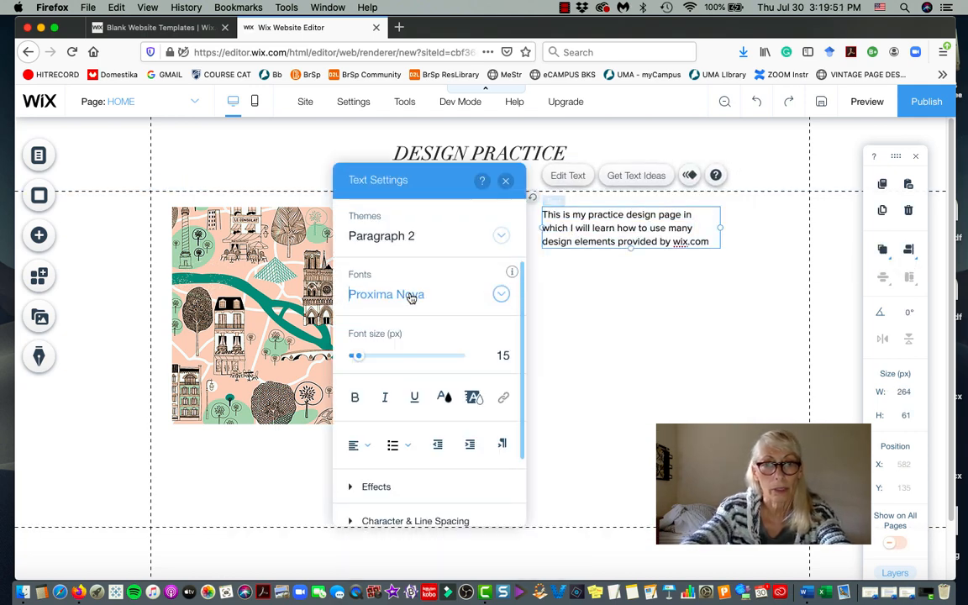
text(Fu)
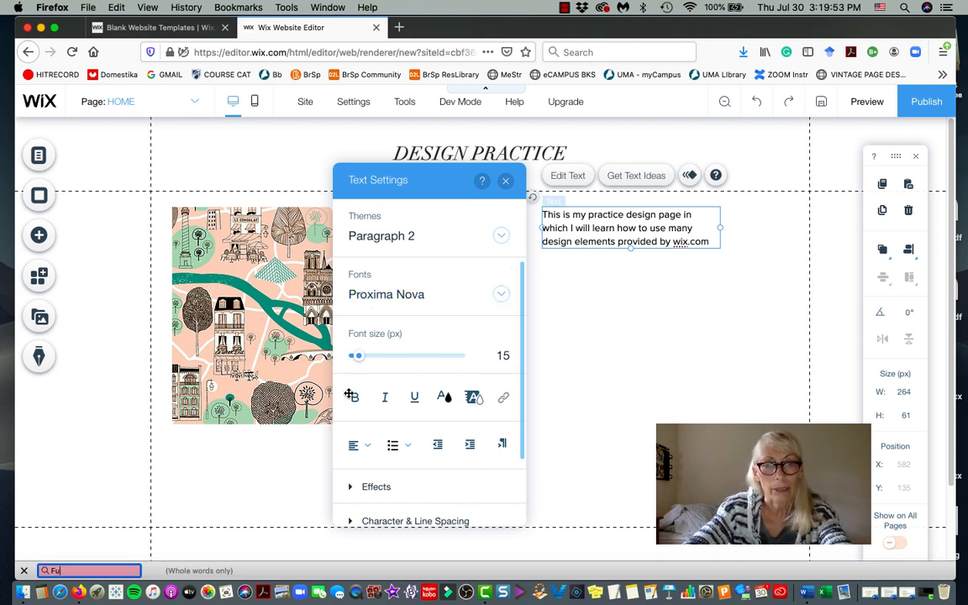
key(BackSpace)
key(BackSpace)
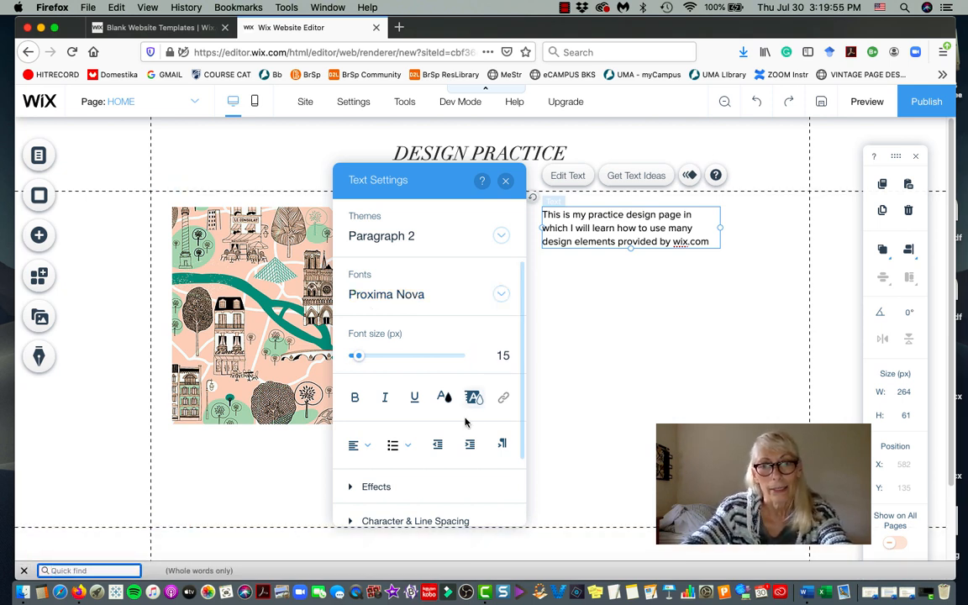
click(501, 296)
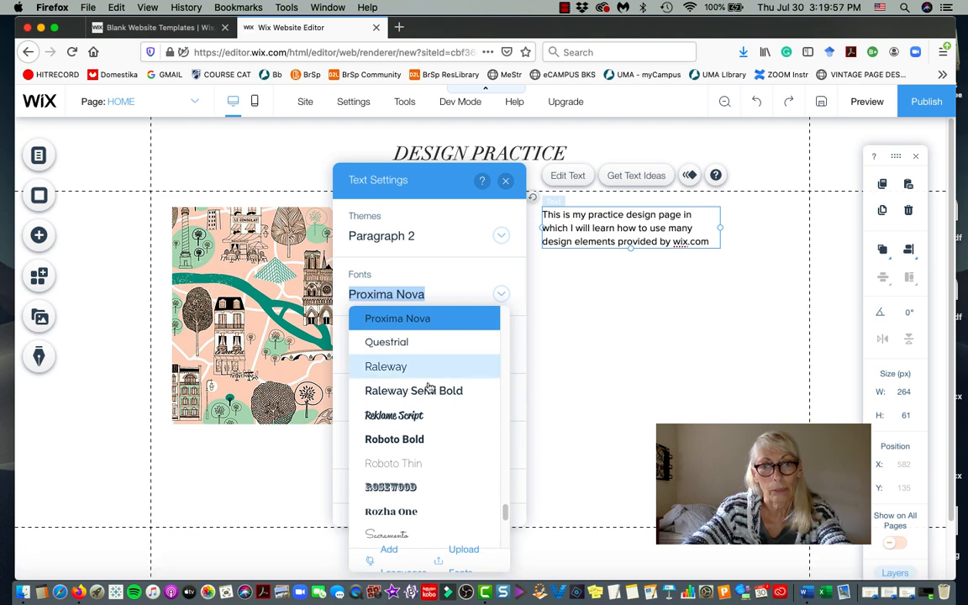
scroll(425, 389, down, 3)
scroll(427, 394, up, 2)
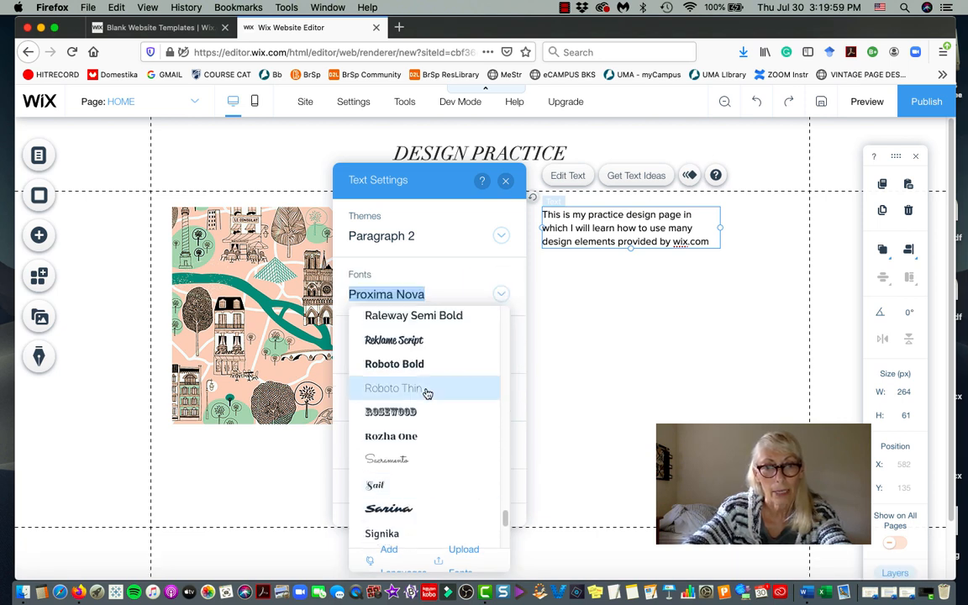
scroll(426, 393, down, 3)
scroll(427, 393, down, 2)
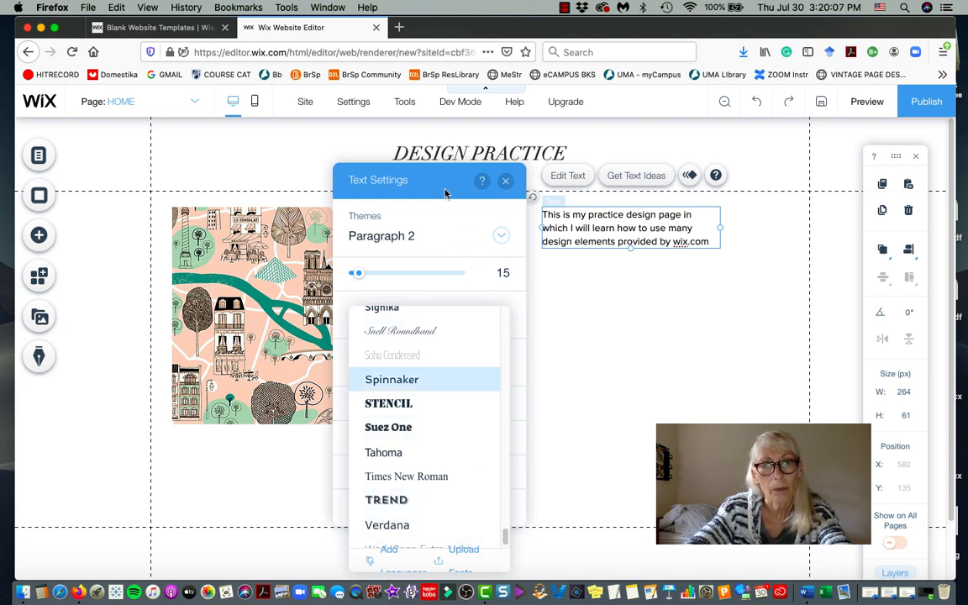
click(359, 129)
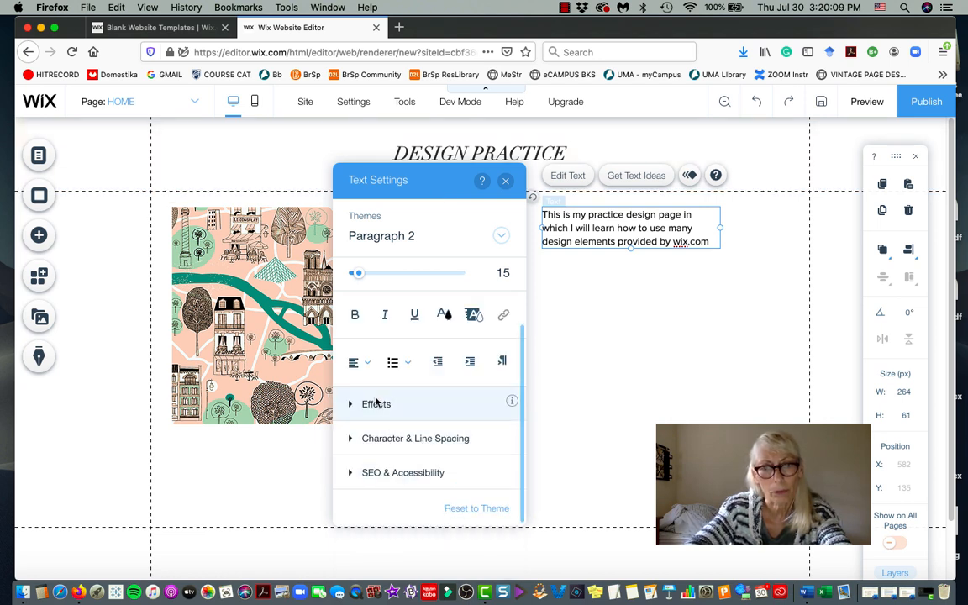
click(386, 237)
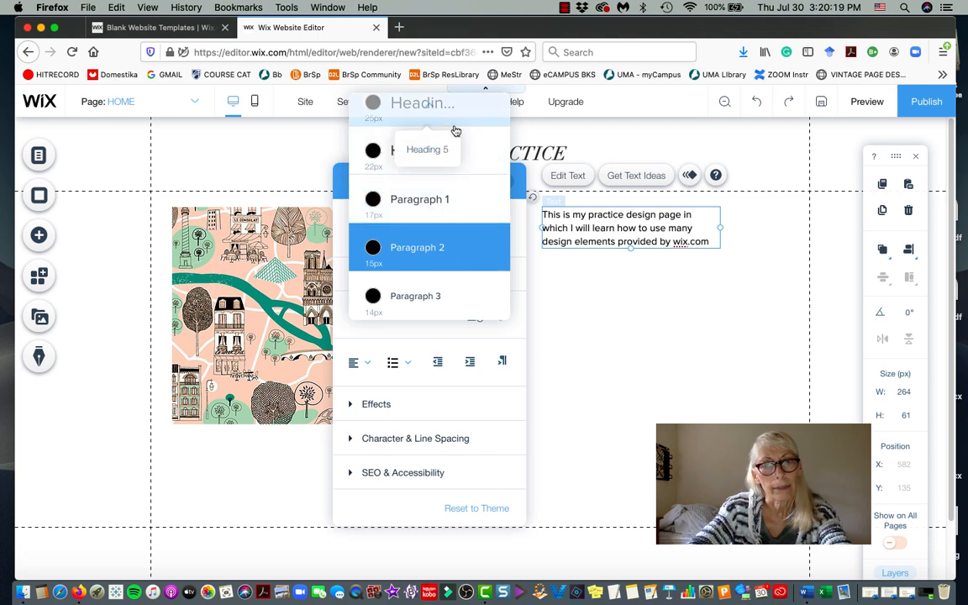
click(593, 351)
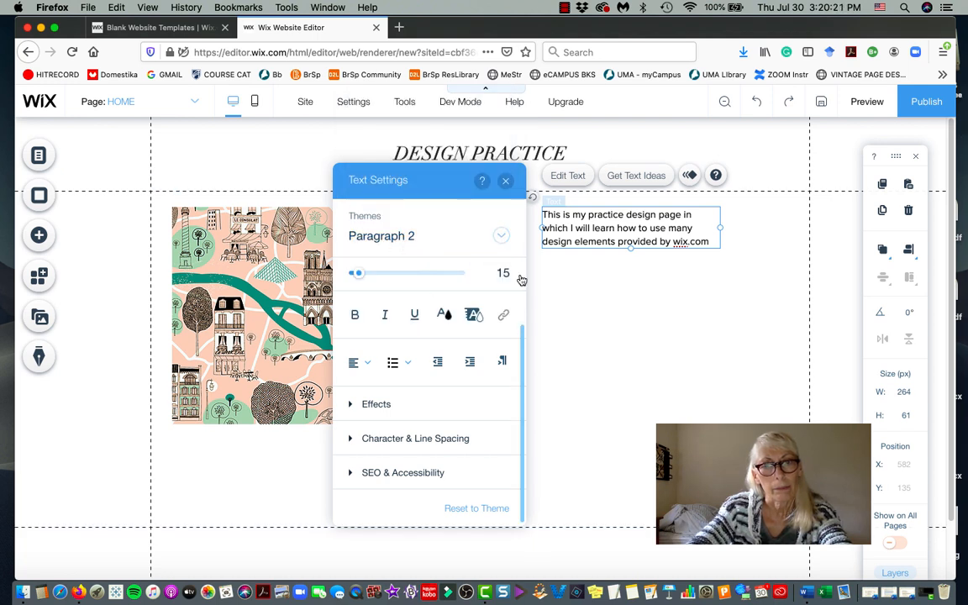
click(501, 241)
click(500, 243)
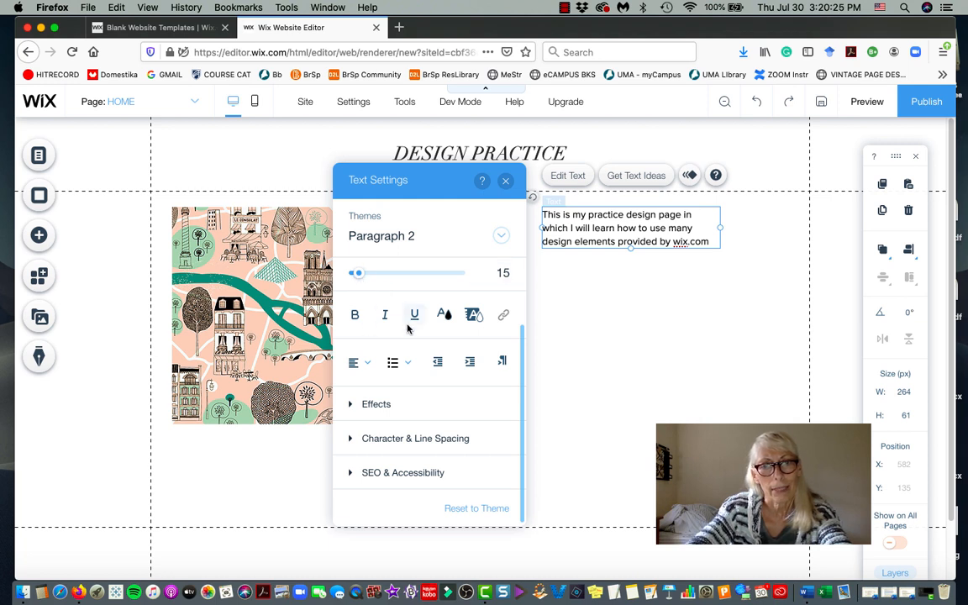
scroll(416, 315, up, 1)
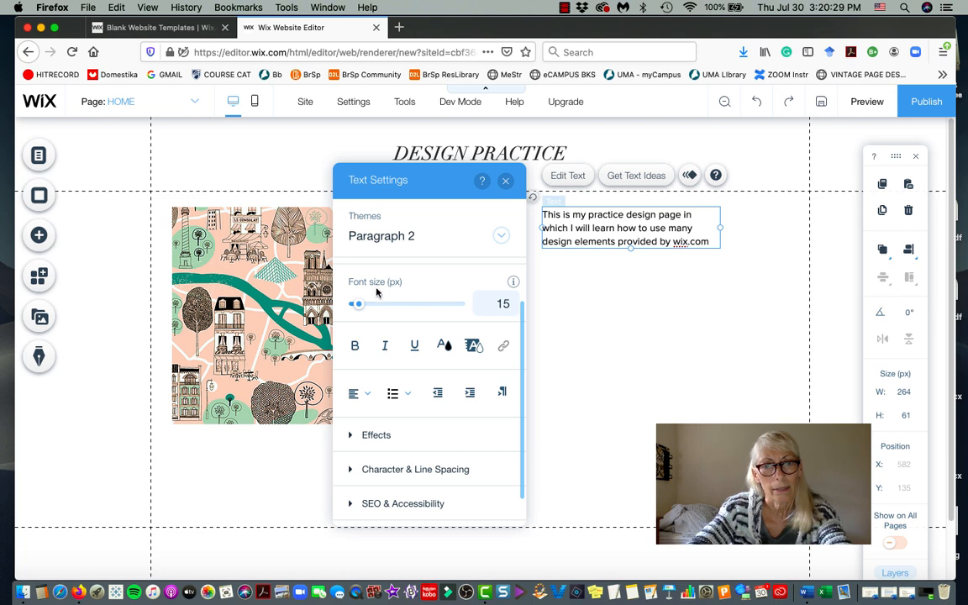
scroll(390, 288, up, 2)
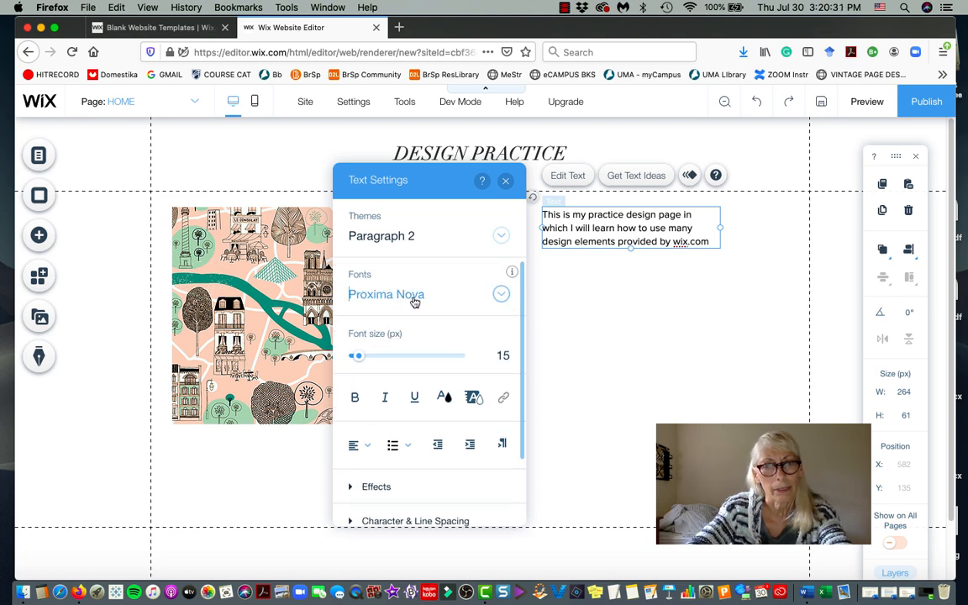
mouse_move(512, 273)
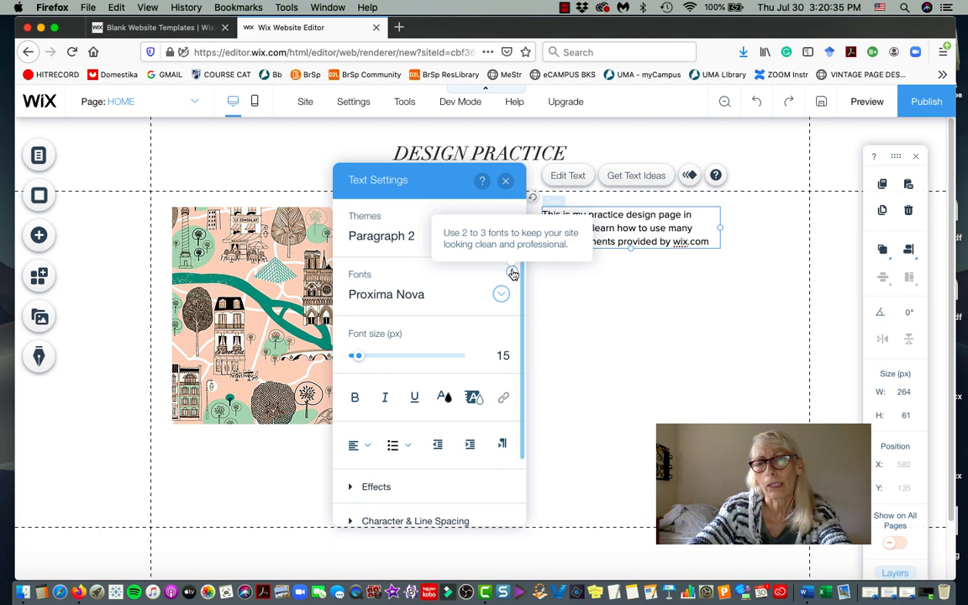
Scroll the font list down and open the Add Languages options.
click(395, 294)
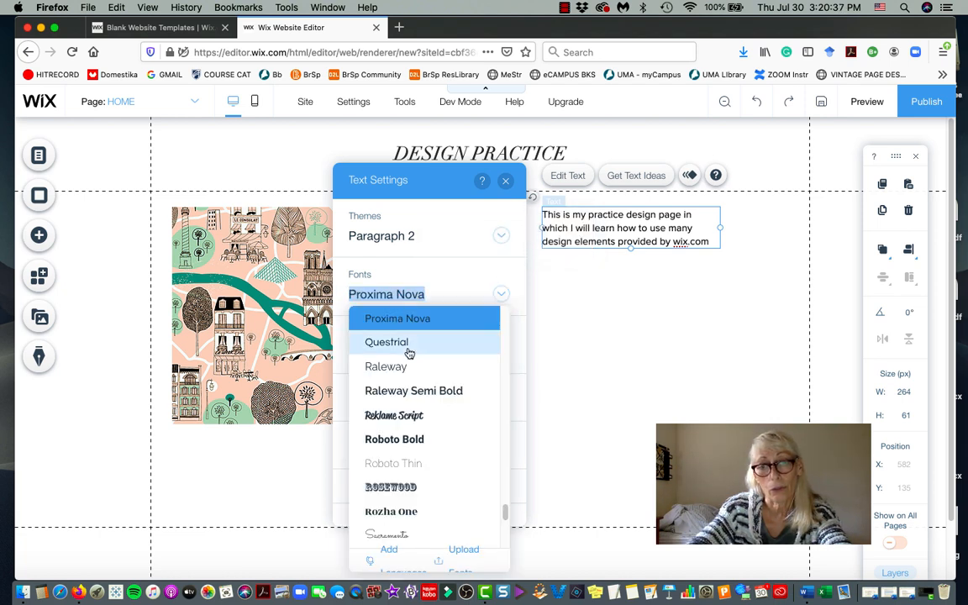
scroll(416, 367, down, 5)
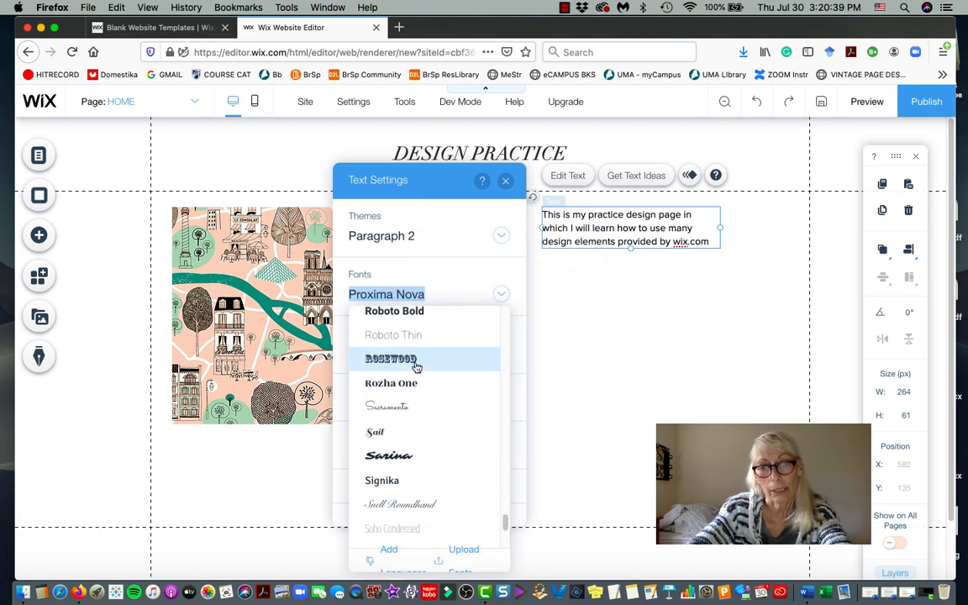
scroll(416, 367, down, 4)
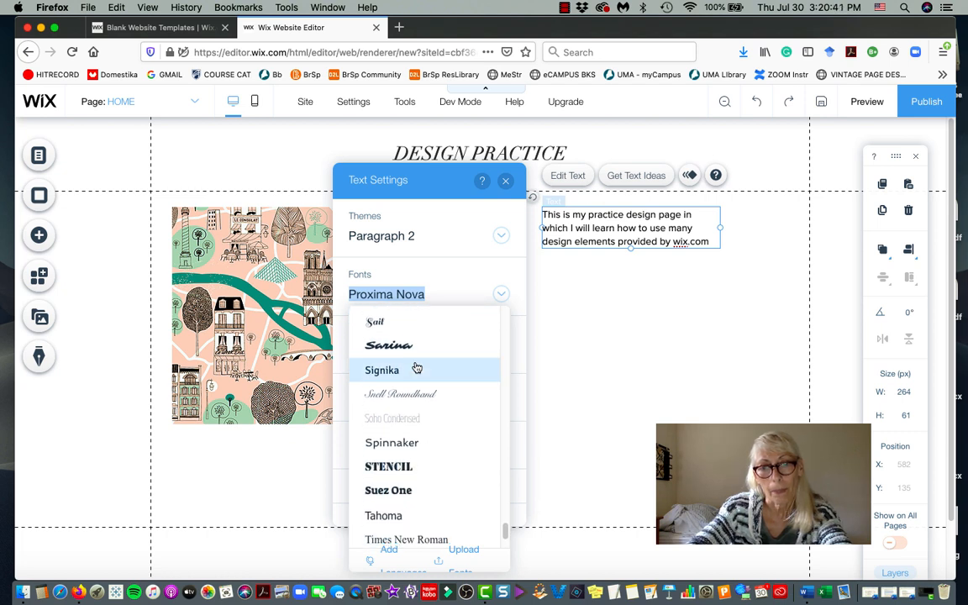
scroll(416, 368, down, 4)
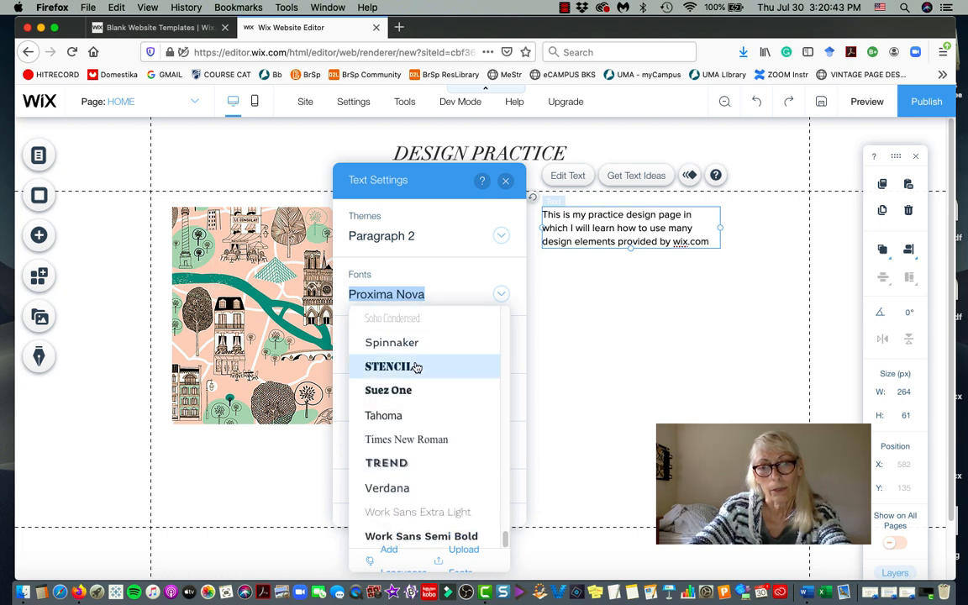
click(391, 551)
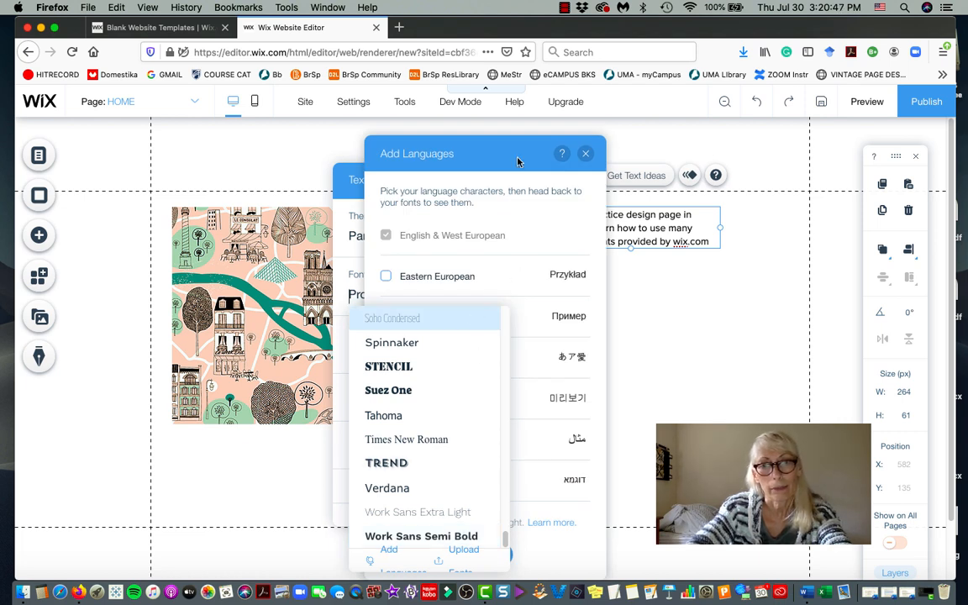
Close the language options and Text Settings unchanged, then select the Futura Light paragraph.
click(518, 160)
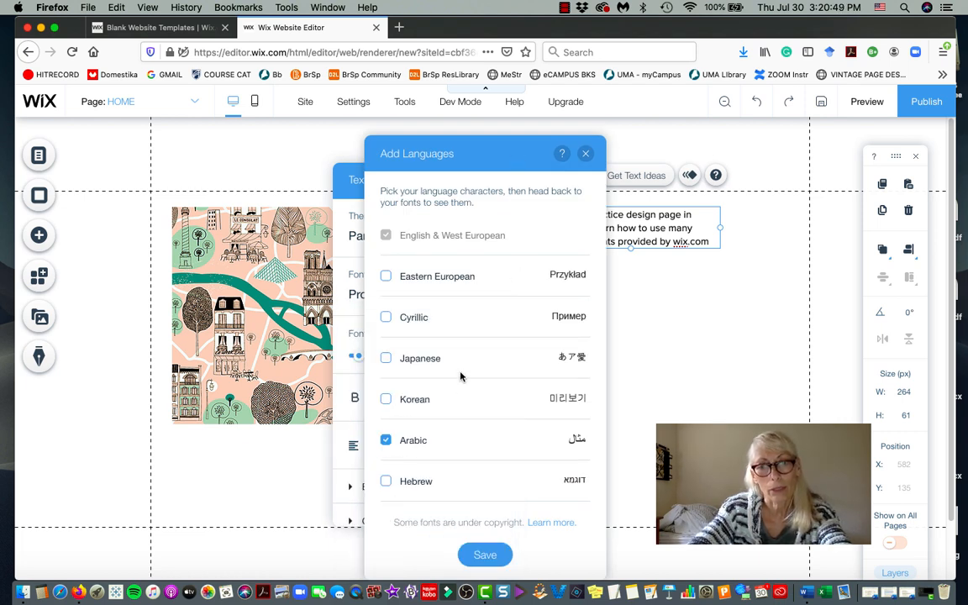
click(584, 152)
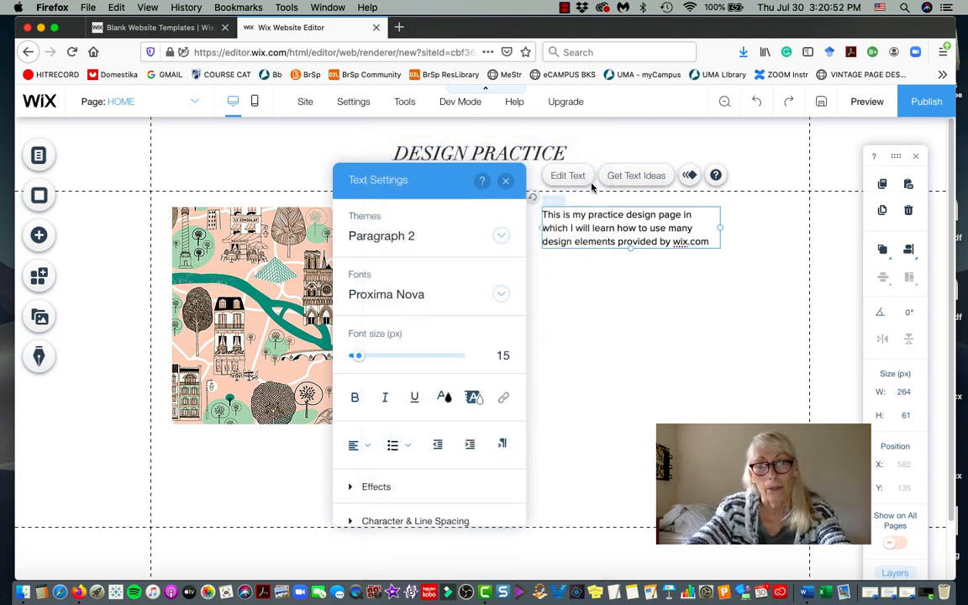
click(505, 181)
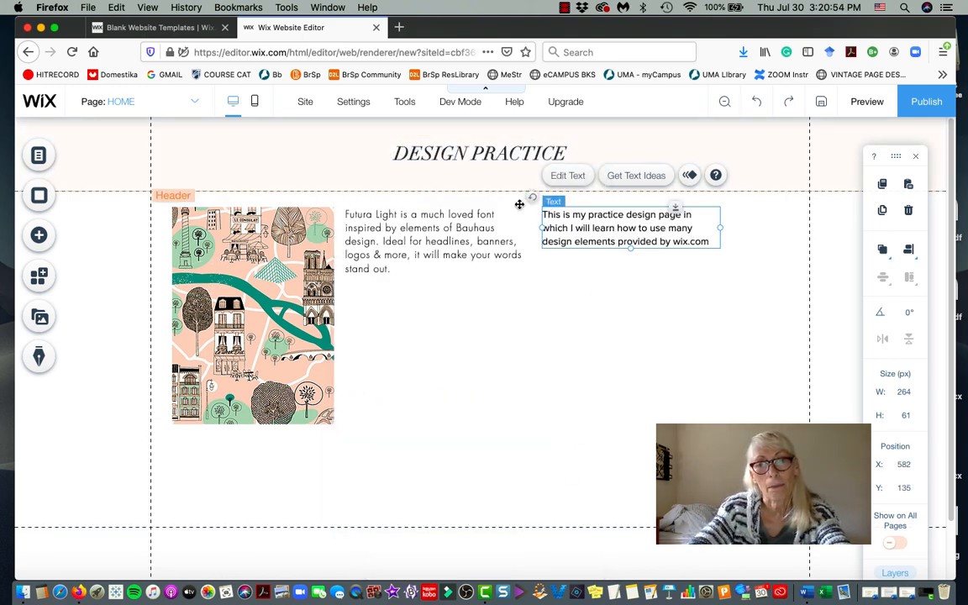
click(433, 231)
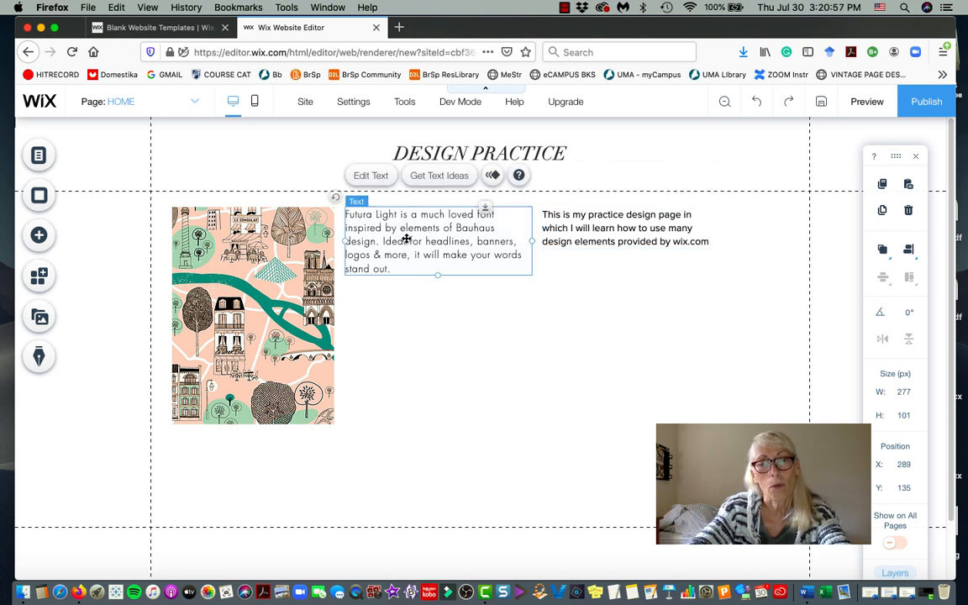
Replace the right-hand practice paragraph with a duplicate of the Futura Light paragraph.
click(589, 228)
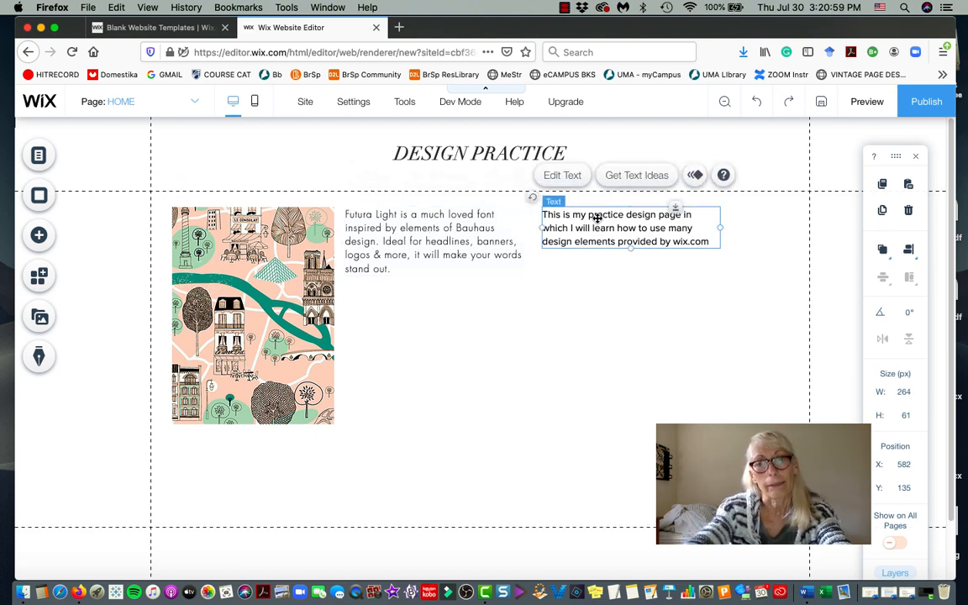
key(Delete)
click(466, 252)
key(super+c)
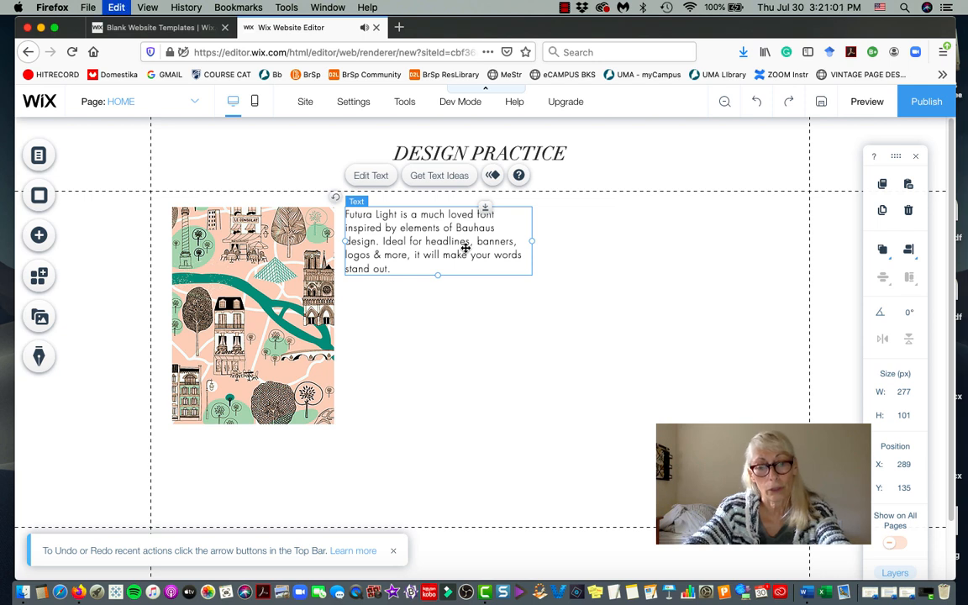
key(super+v)
drag(466, 248, 670, 239)
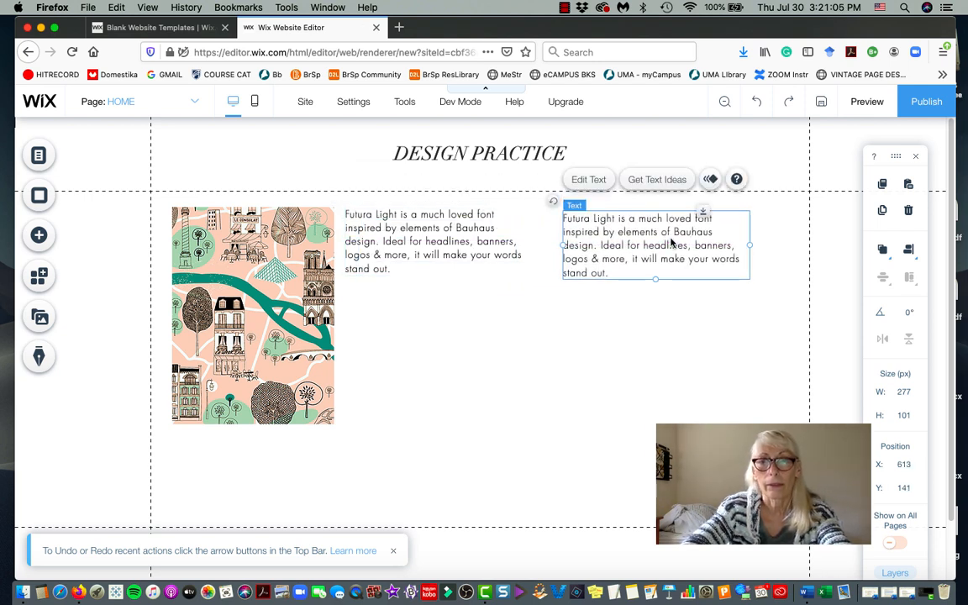
Retype the duplicate's opening as 'This is my practice design page... design features provided by wix.com.'.
double_click(614, 225)
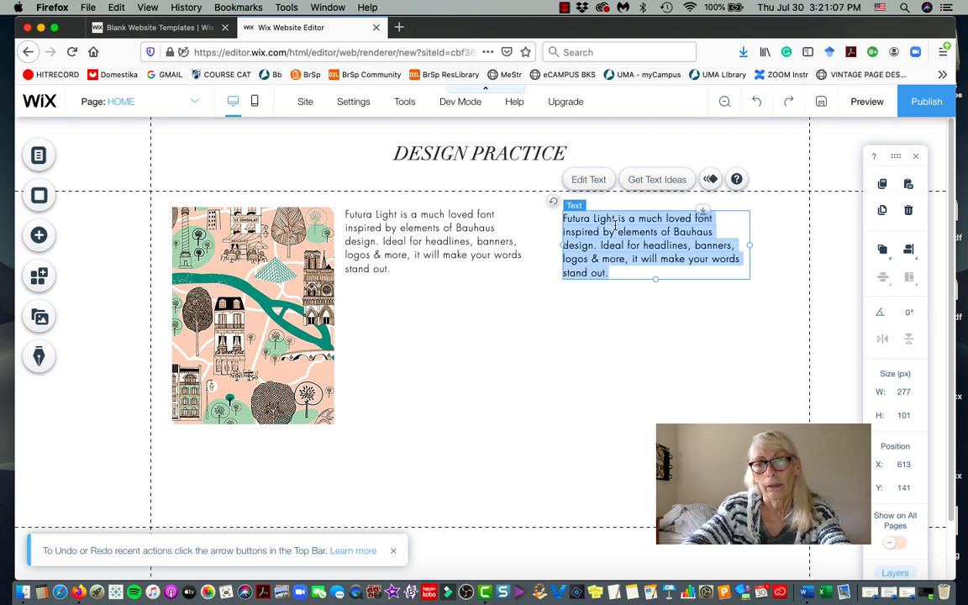
click(606, 220)
key(BackSpace)
key(BackSpace)
key(BackSpace)
key(BackSpace)
key(BackSpace)
key(BackSpace)
key(BackSpace)
key(BackSpace)
key(BackSpace)
key(BackSpace)
key(BackSpace)
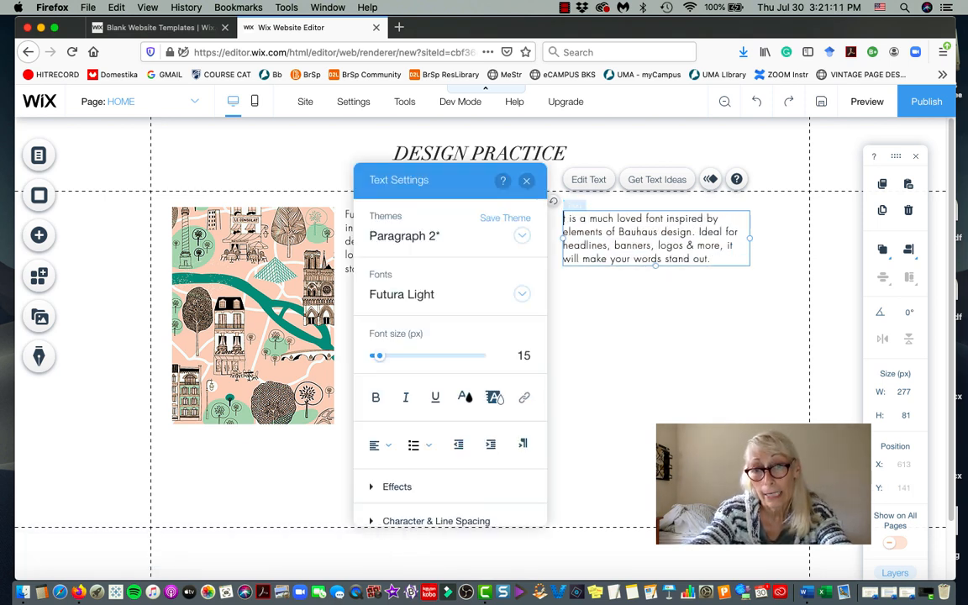
text(This is my)
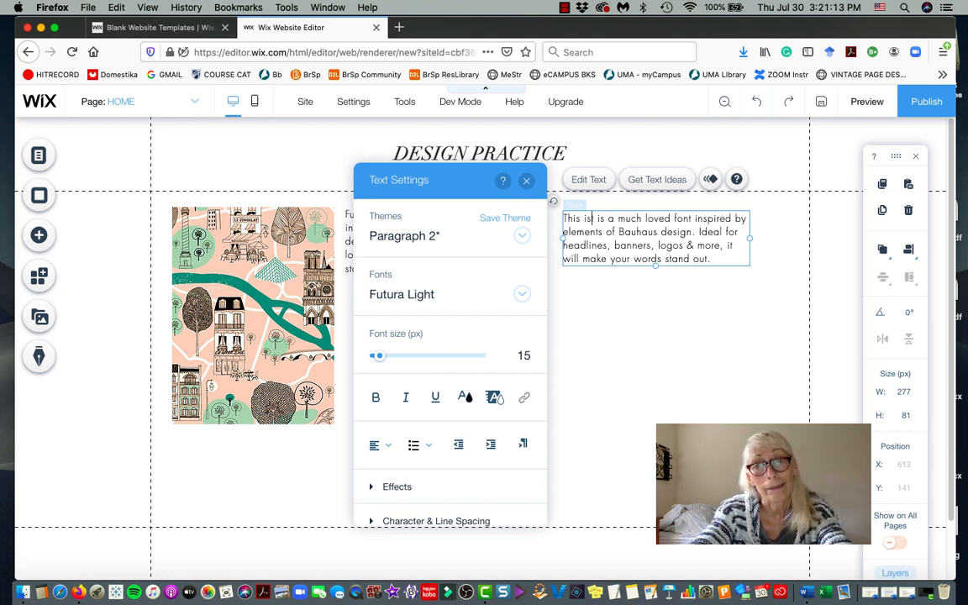
text( practice)
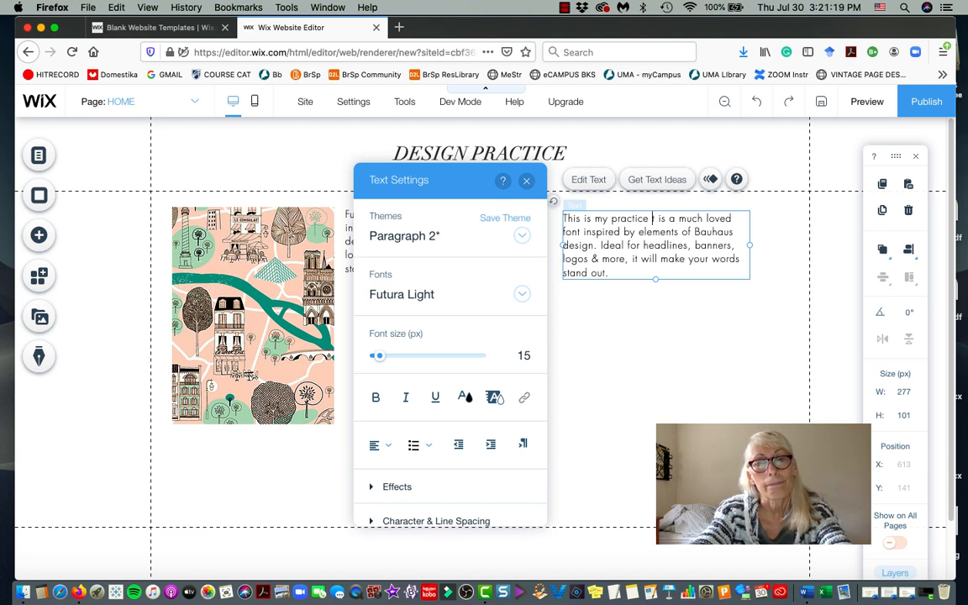
text( design page)
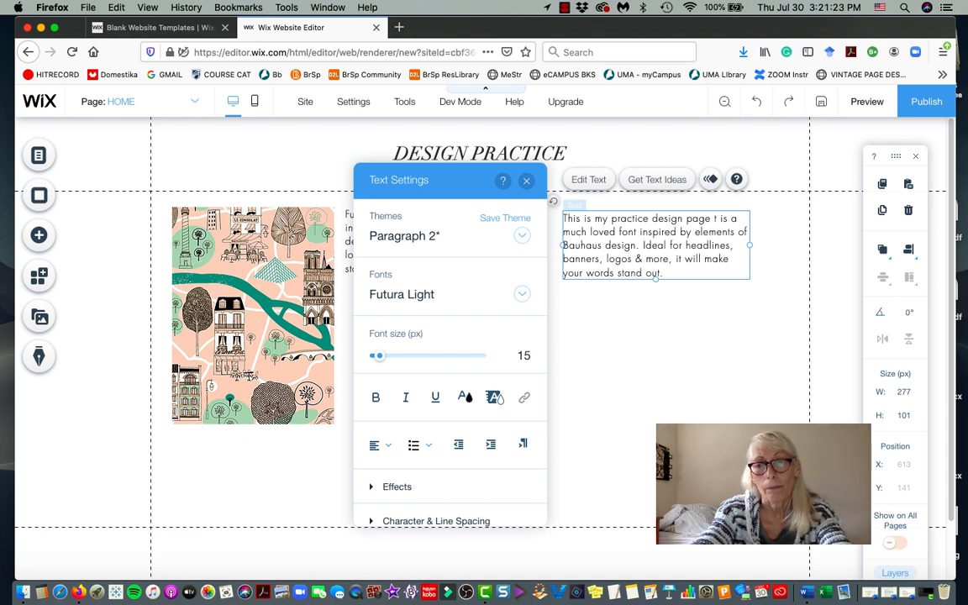
text( so that I can learn)
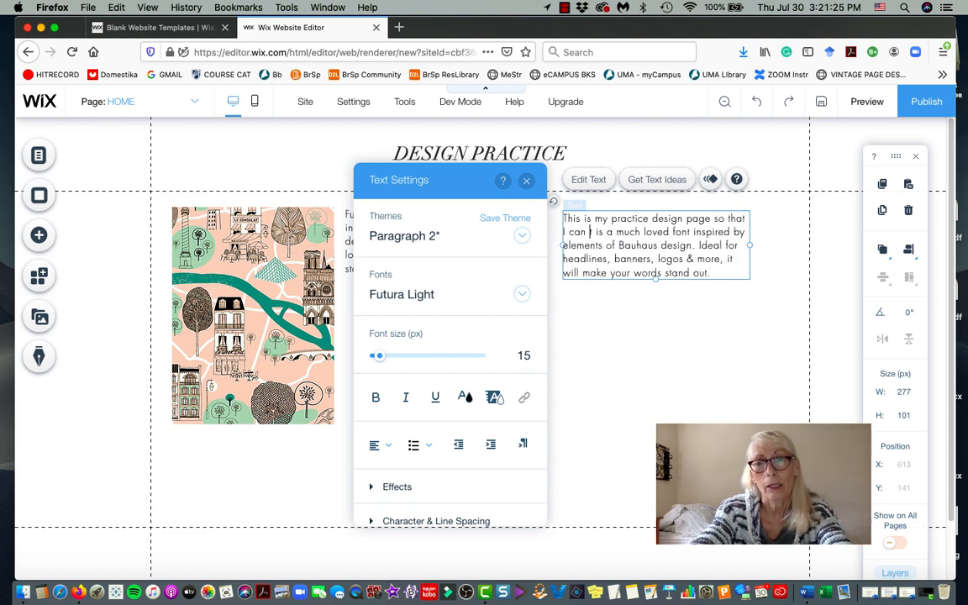
text( the various des)
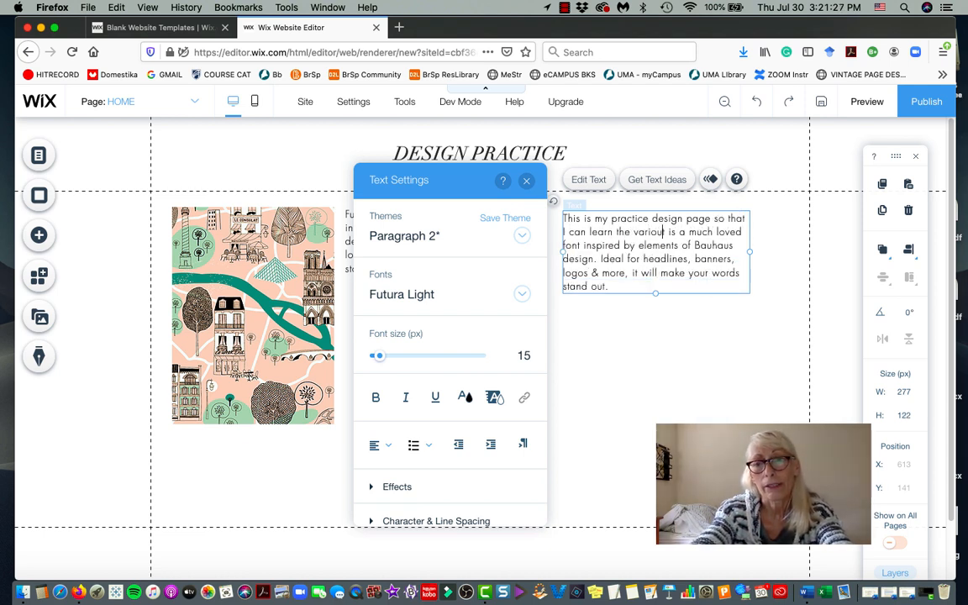
text(ign veatures)
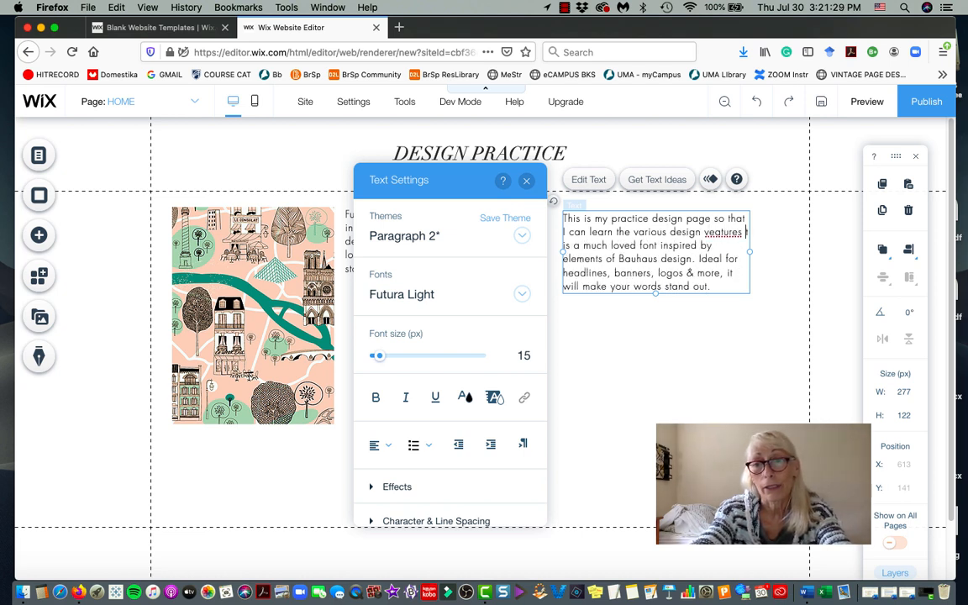
key(BackSpace)
key(BackSpace)
key(BackSpace)
key(BackSpace)
key(BackSpace)
key(BackSpace)
key(BackSpace)
text(fe)
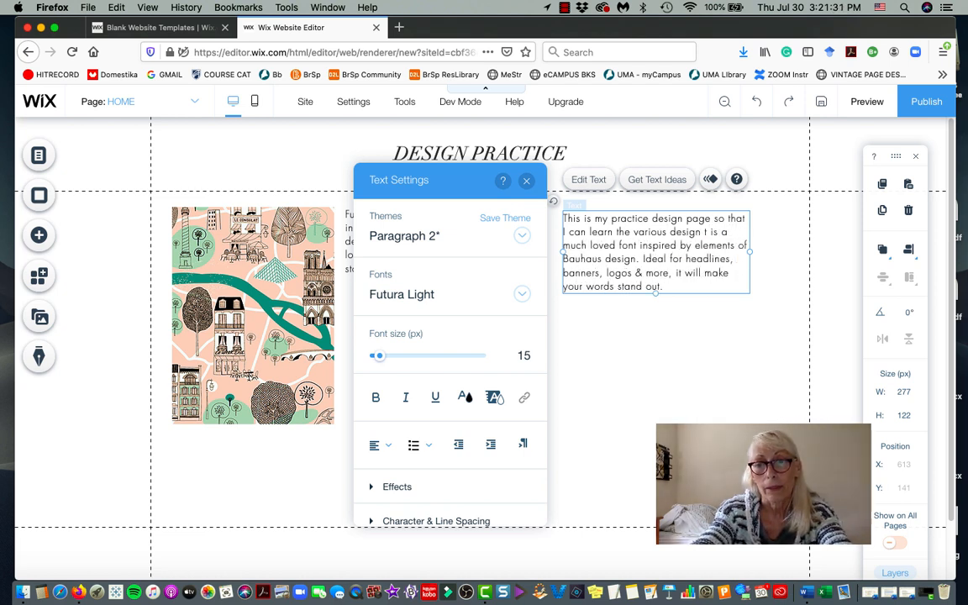
text(atures proivd)
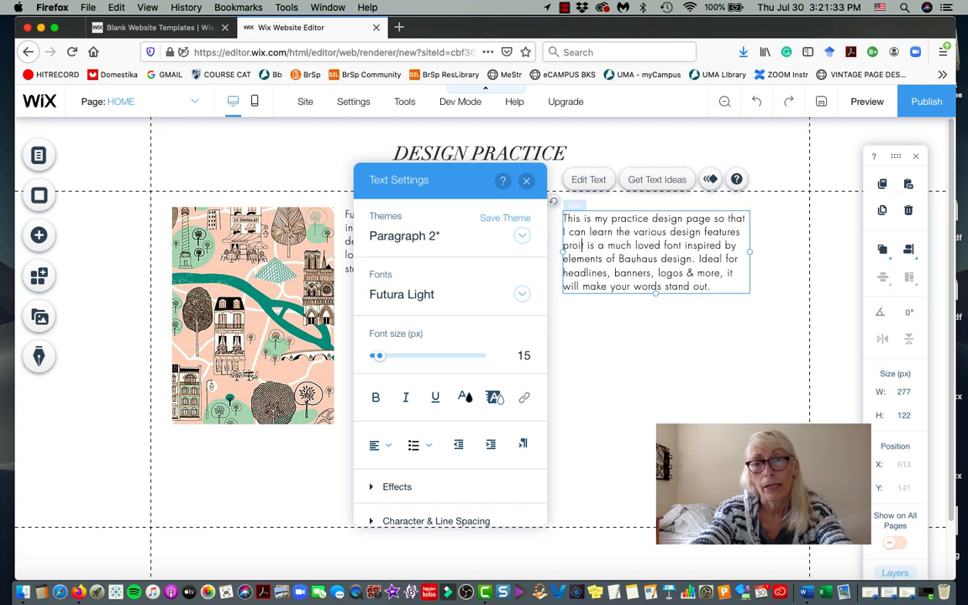
key(BackSpace)
key(BackSpace)
key(BackSpace)
text(vidt)
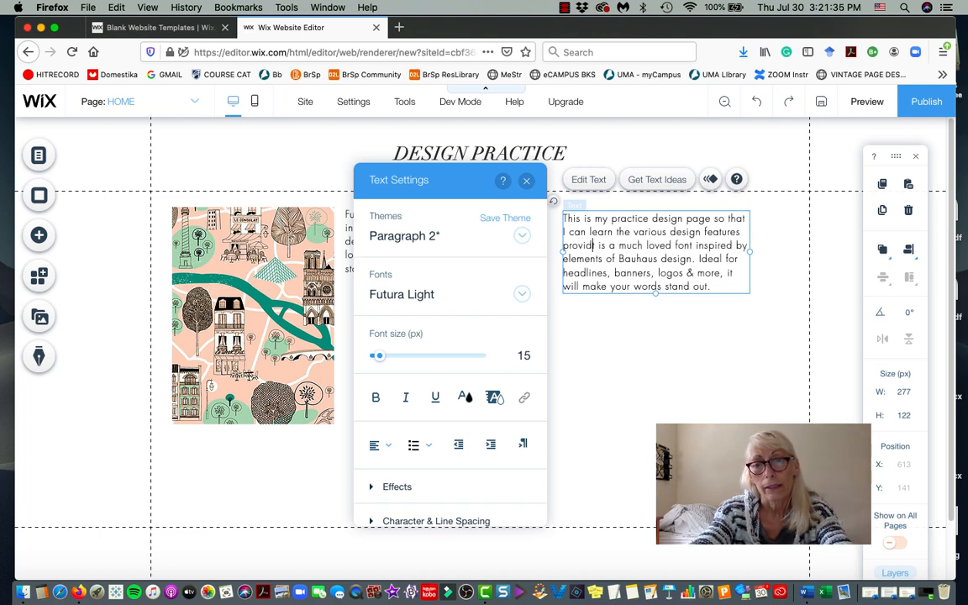
text(ed by wit)
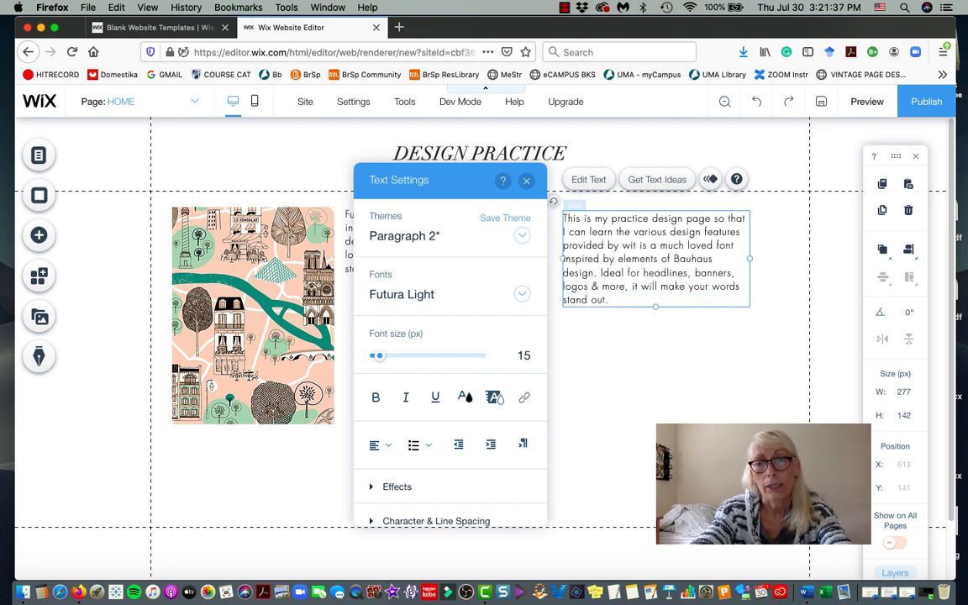
text(x.com)
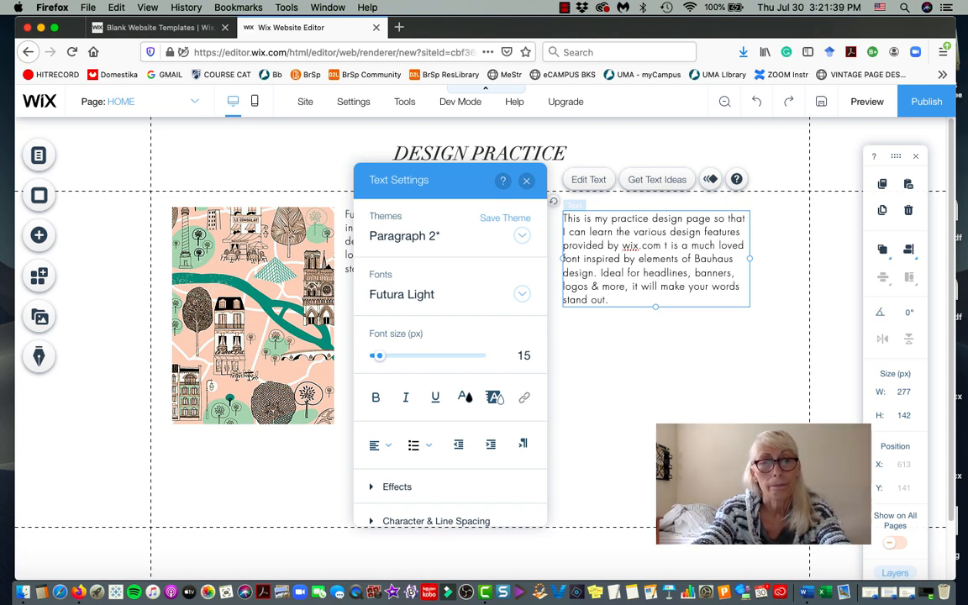
key(BackSpace)
text(.)
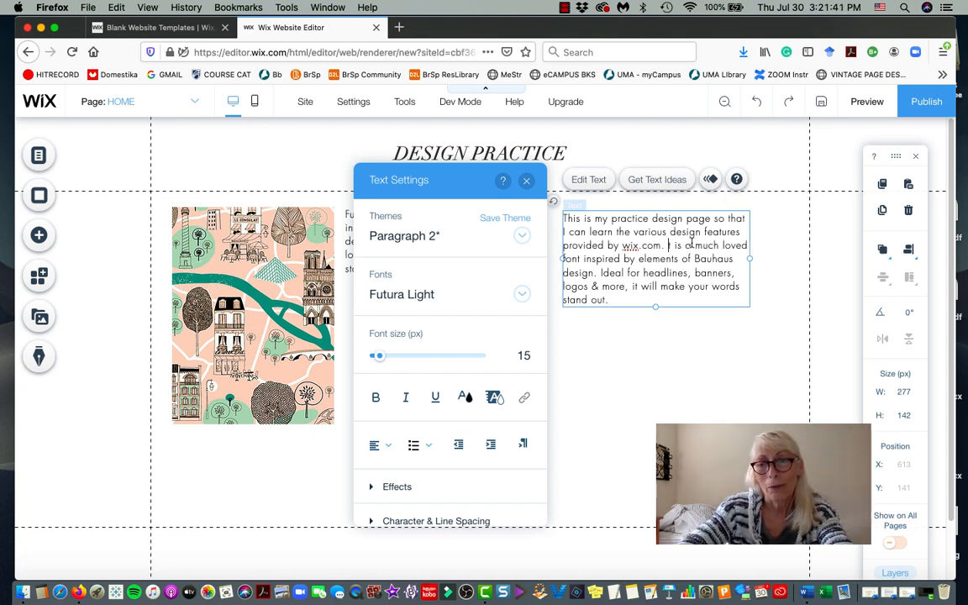
Delete the leftover Futura Light description sentences from the paragraph.
drag(668, 245, 675, 298)
key(BackSpace)
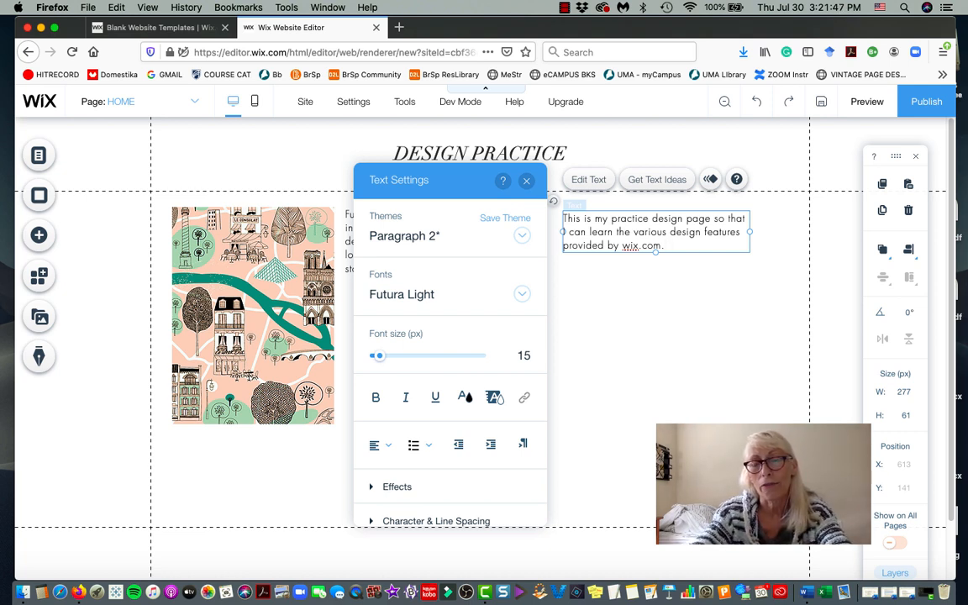
click(676, 276)
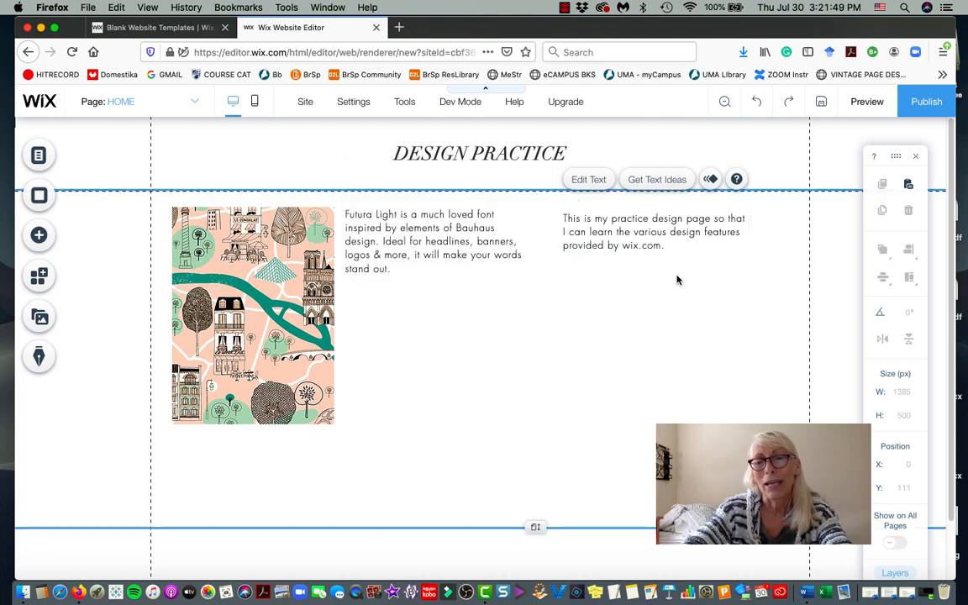
click(614, 221)
double_click(611, 221)
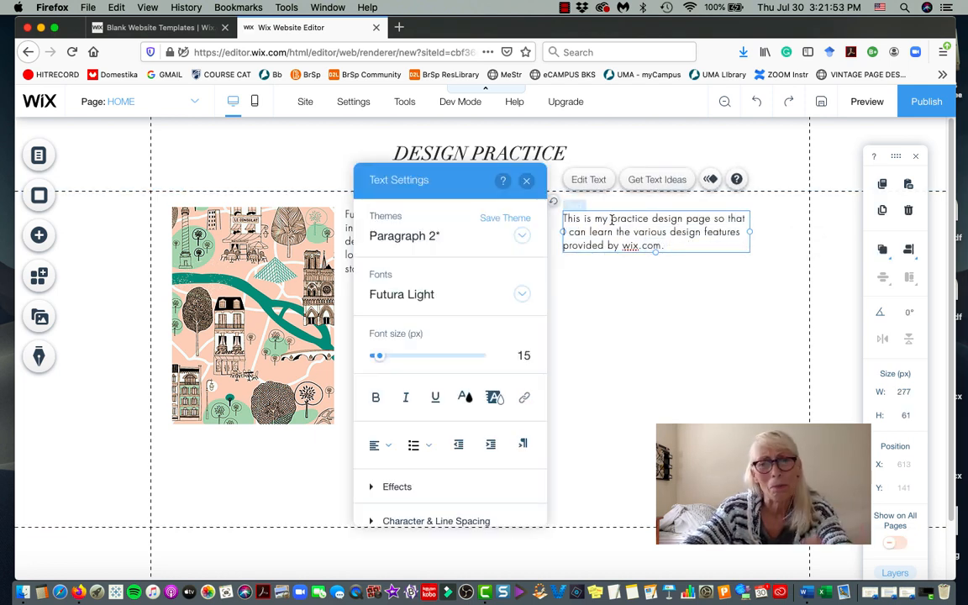
click(732, 332)
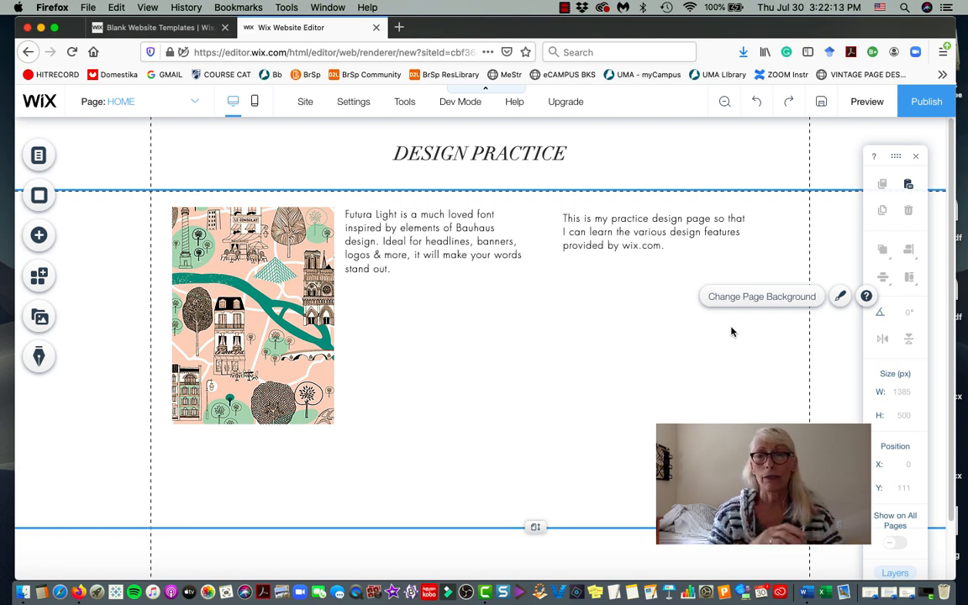
Save the site with the free wixsite domain name 'designpractice'.
click(925, 102)
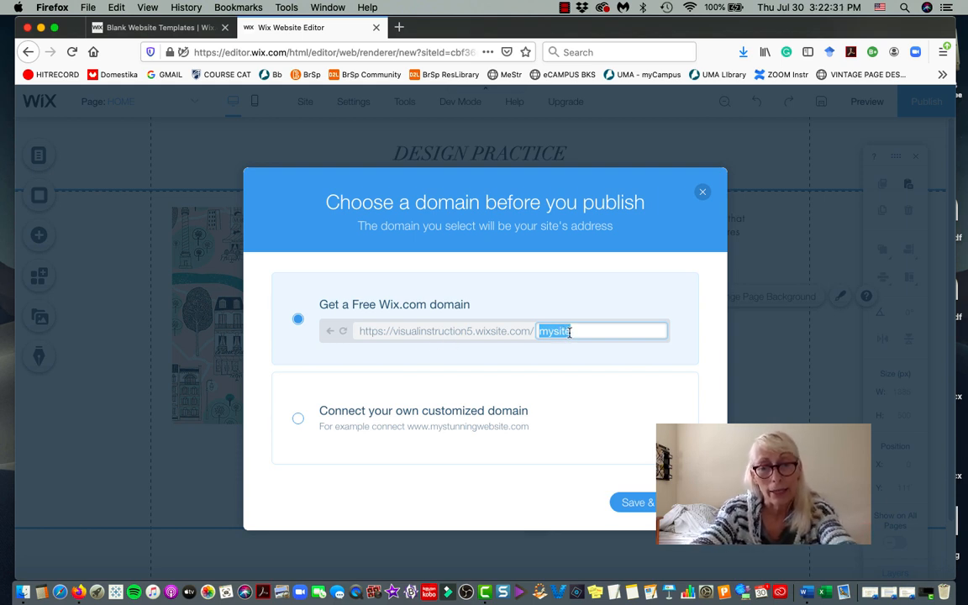
key(BackSpace)
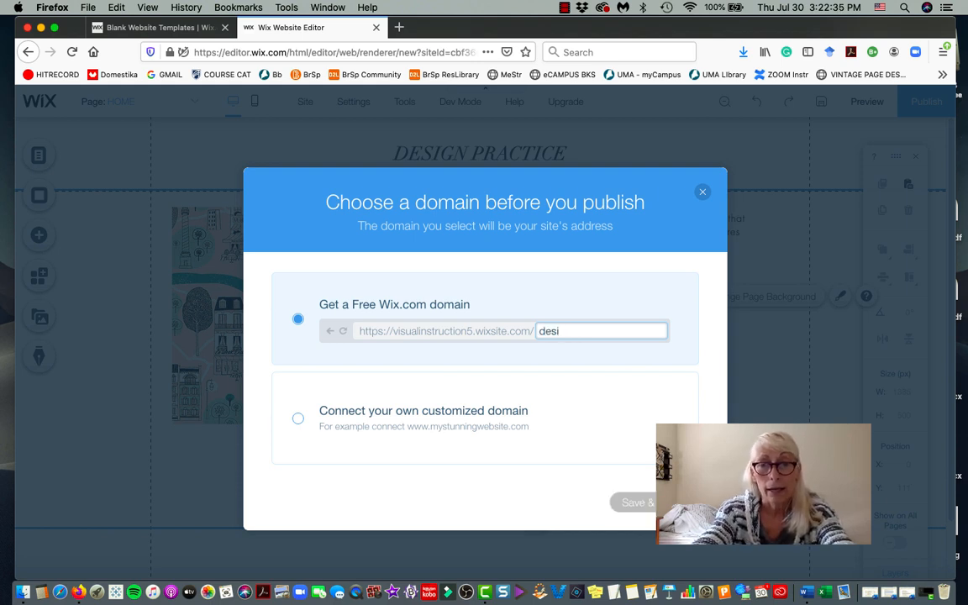
text(ctice)
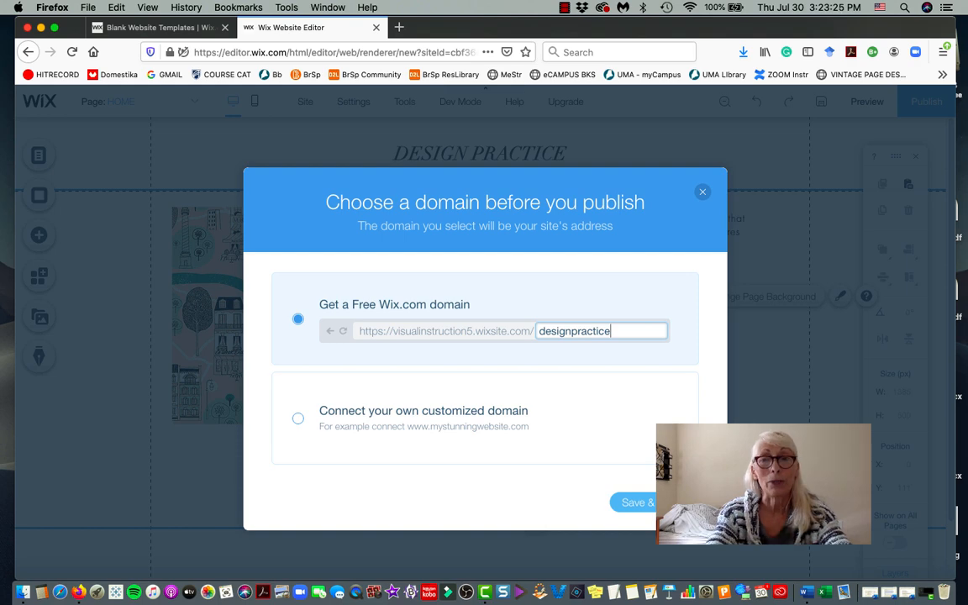
click(660, 502)
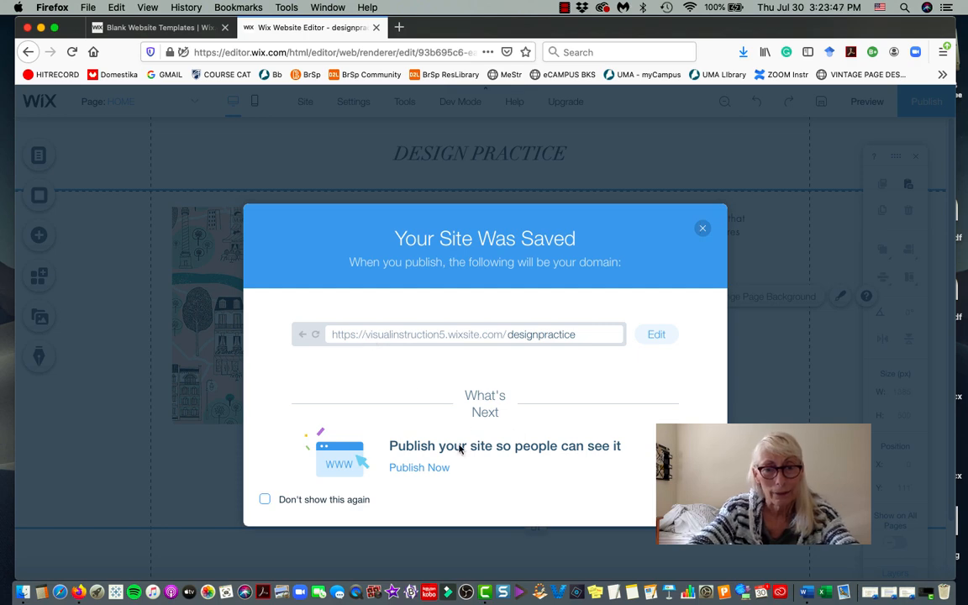
Screenshot the saved-site message, publish the site now, and dismiss the congratulations.
key(super+shift+3)
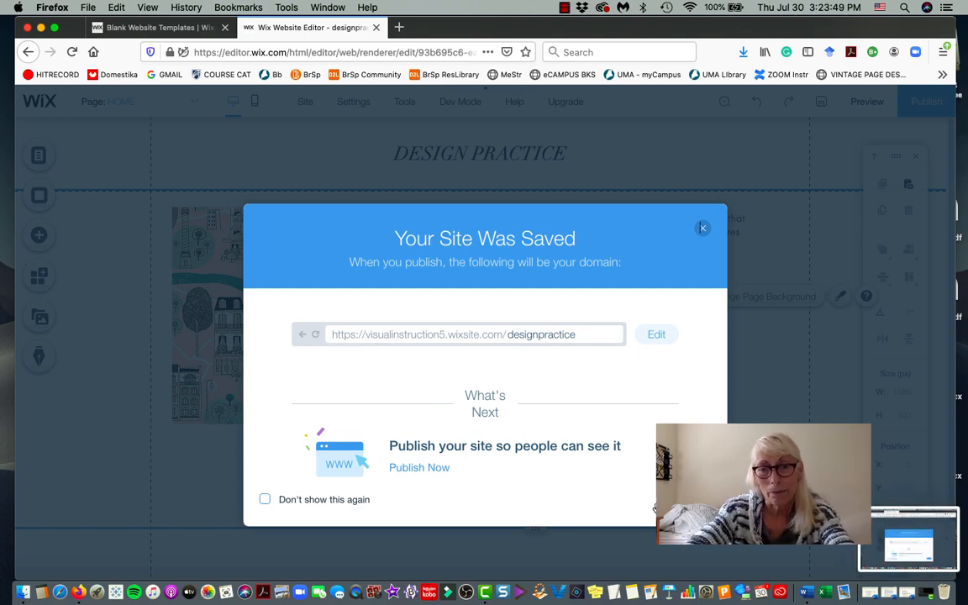
click(419, 468)
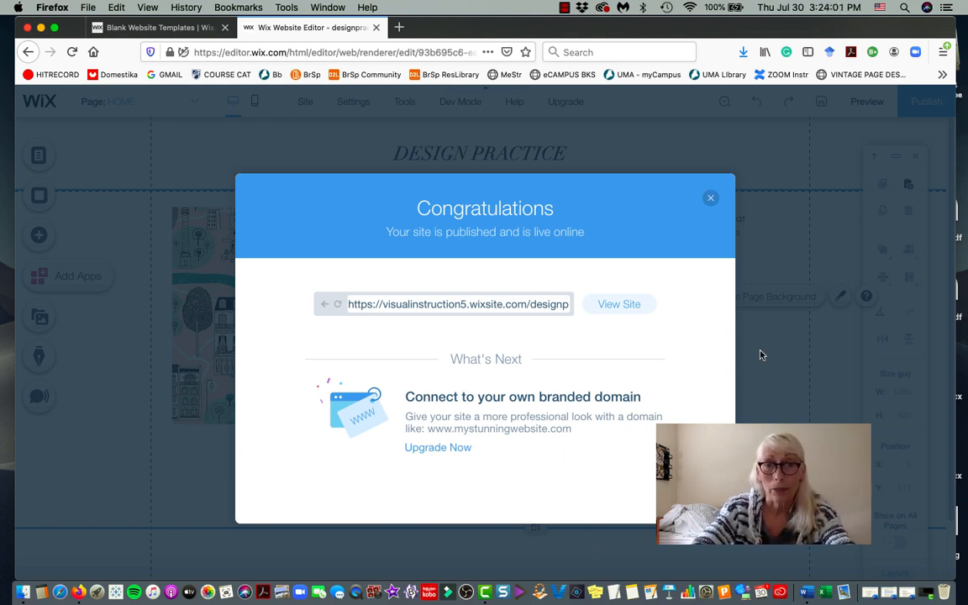
click(710, 199)
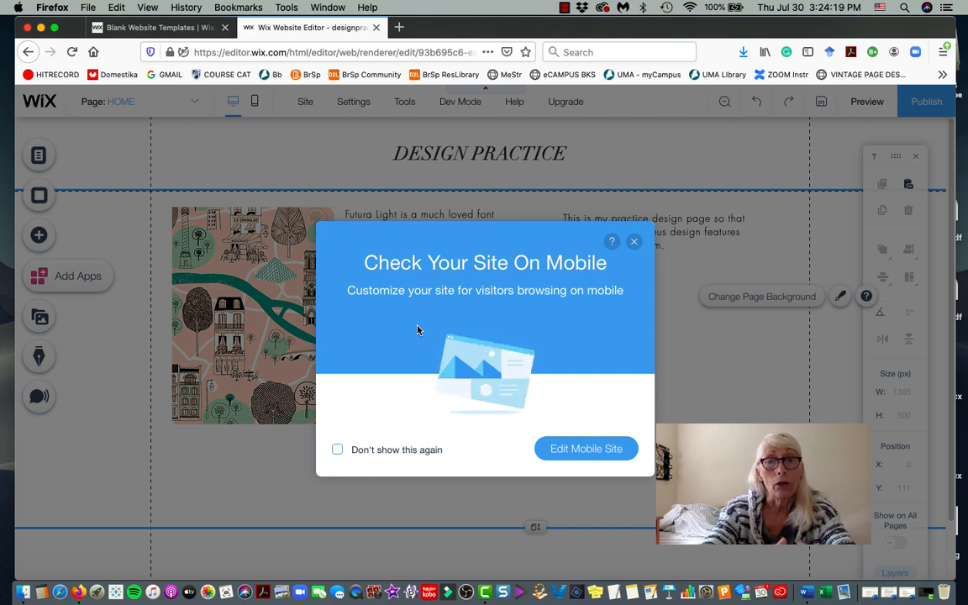
Dismiss the mobile prompt, view the mobile layout, skip its intro, and return to desktop.
click(633, 242)
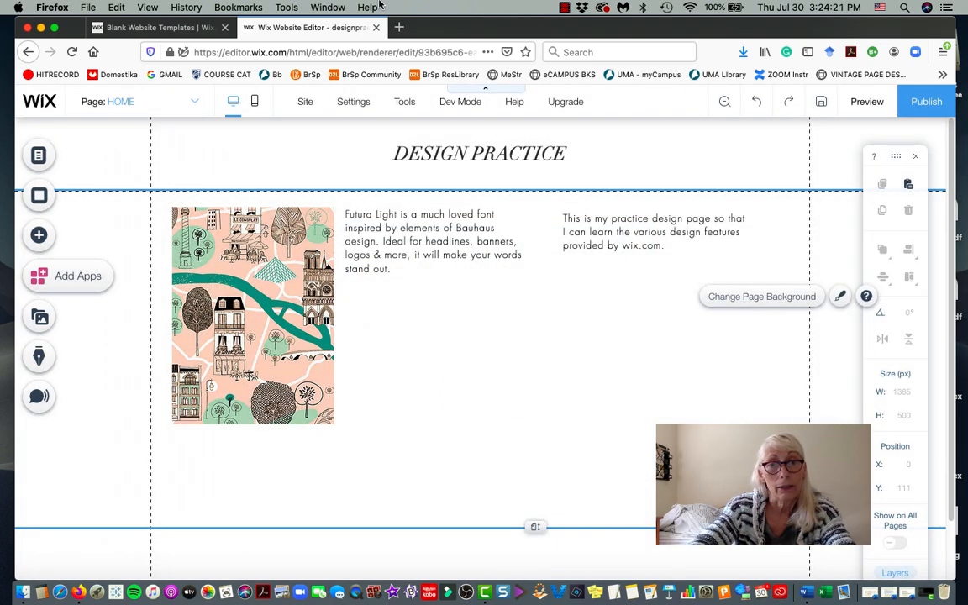
click(255, 104)
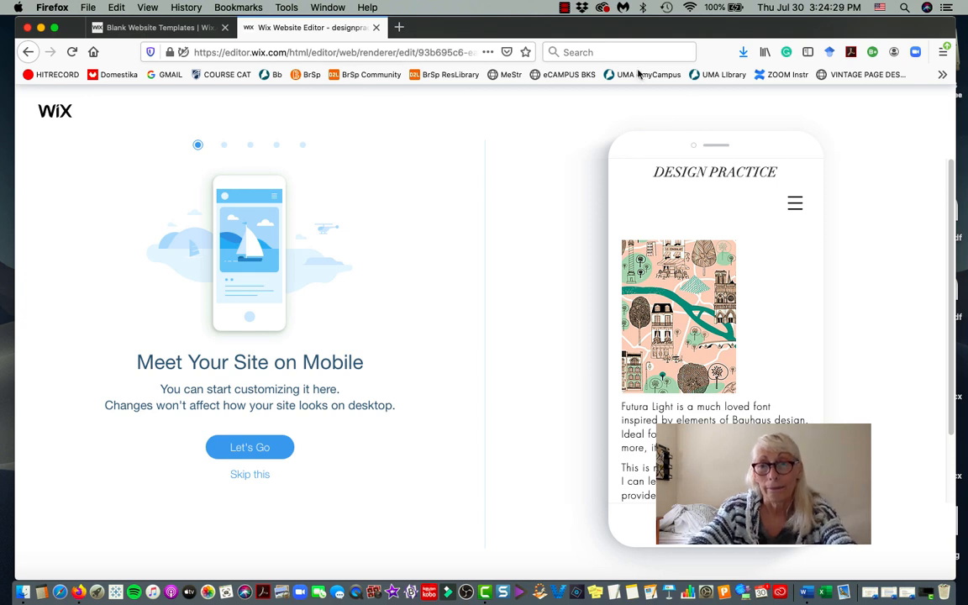
click(27, 53)
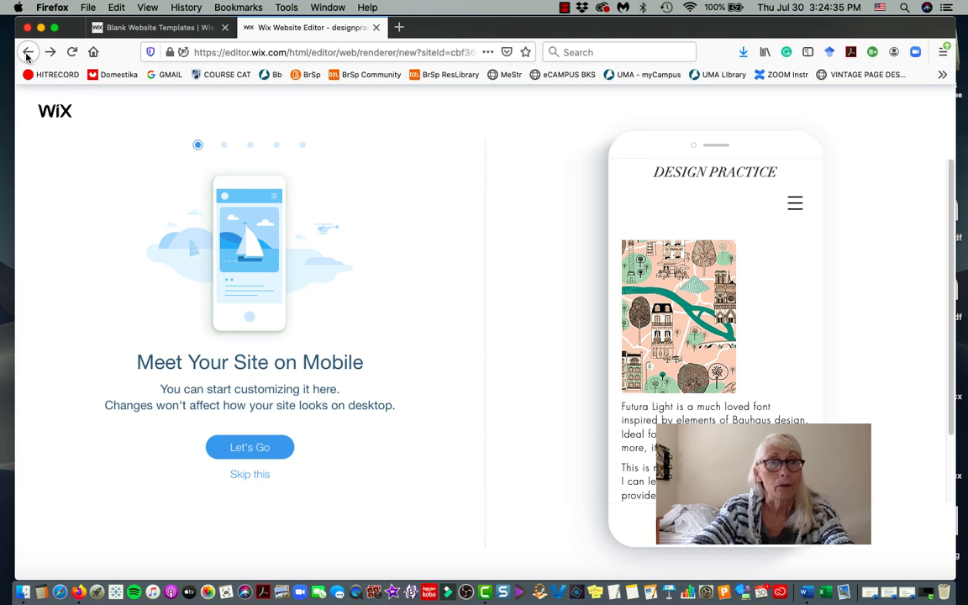
click(267, 476)
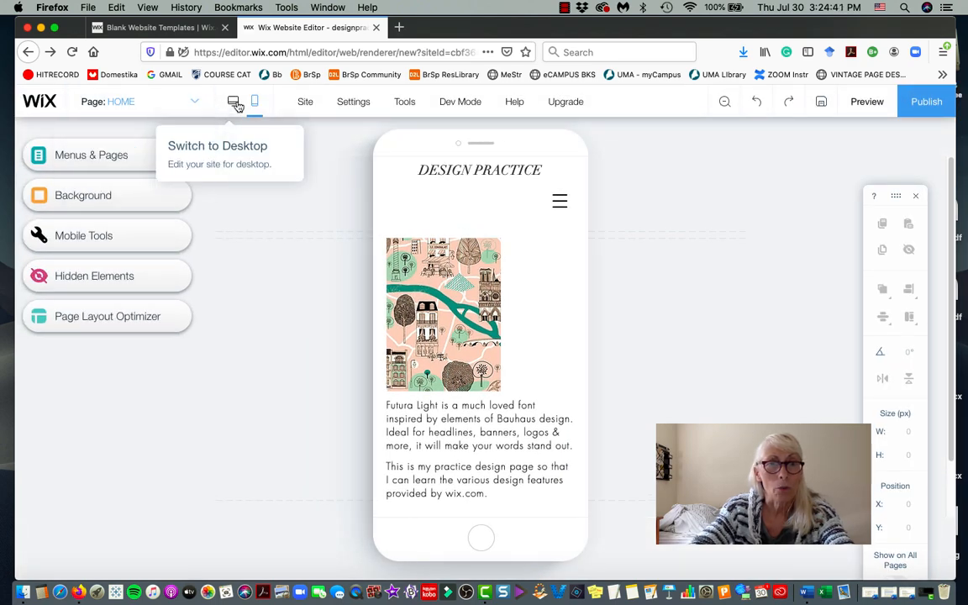
click(234, 102)
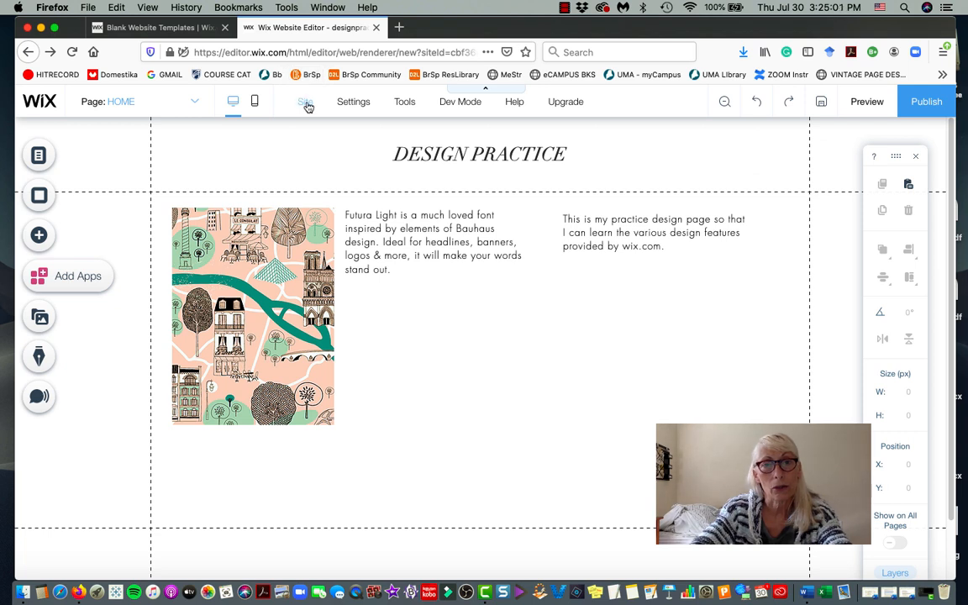
Exit the editor from the Site menu to reach the Designpractice dashboard.
mouse_move(308, 107)
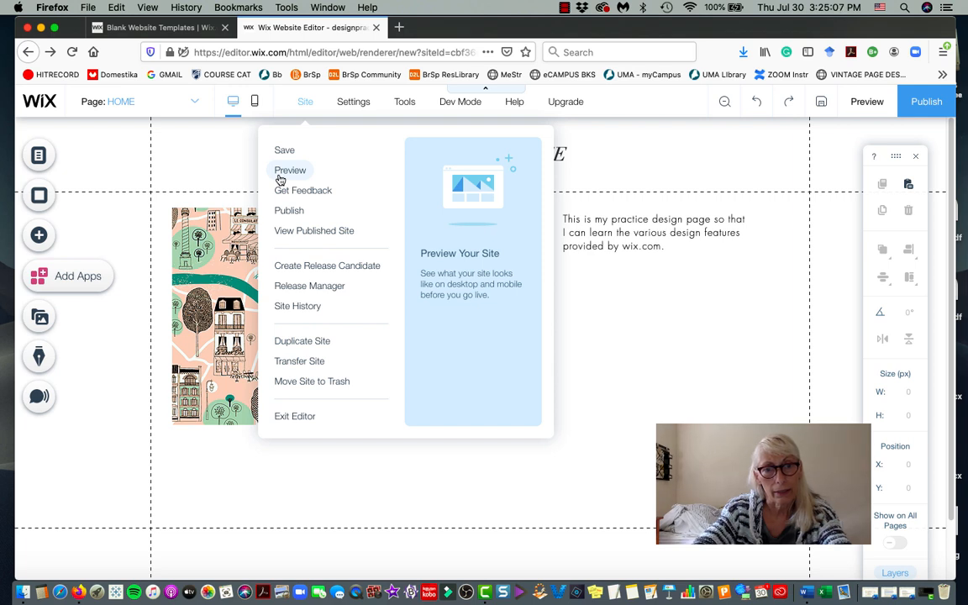
click(294, 417)
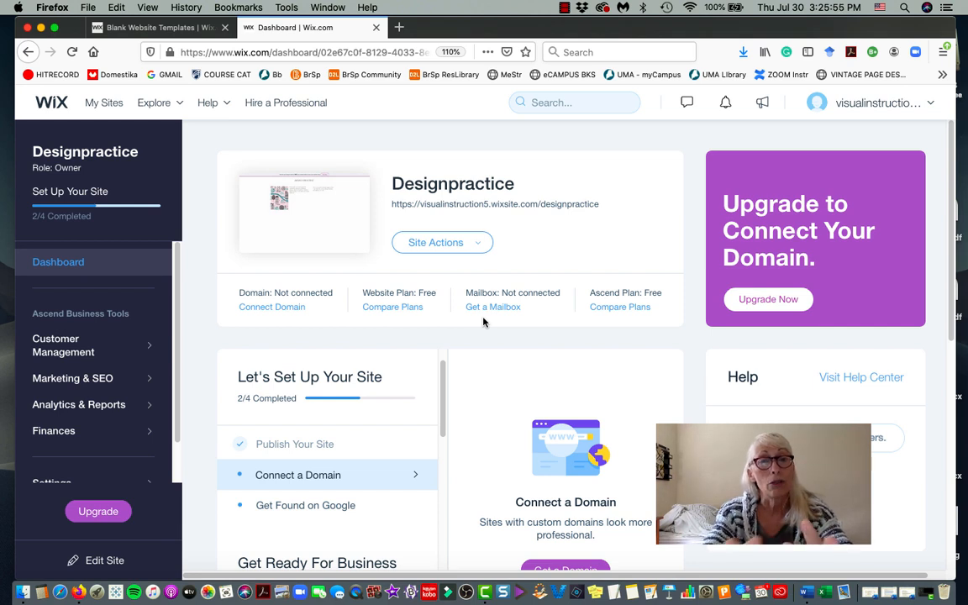
click(564, 7)
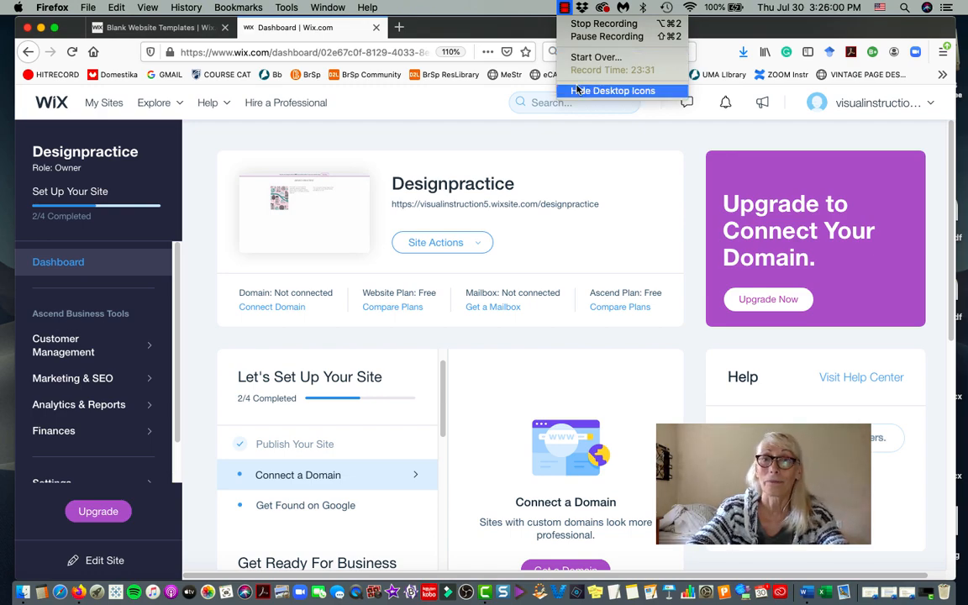
click(588, 24)
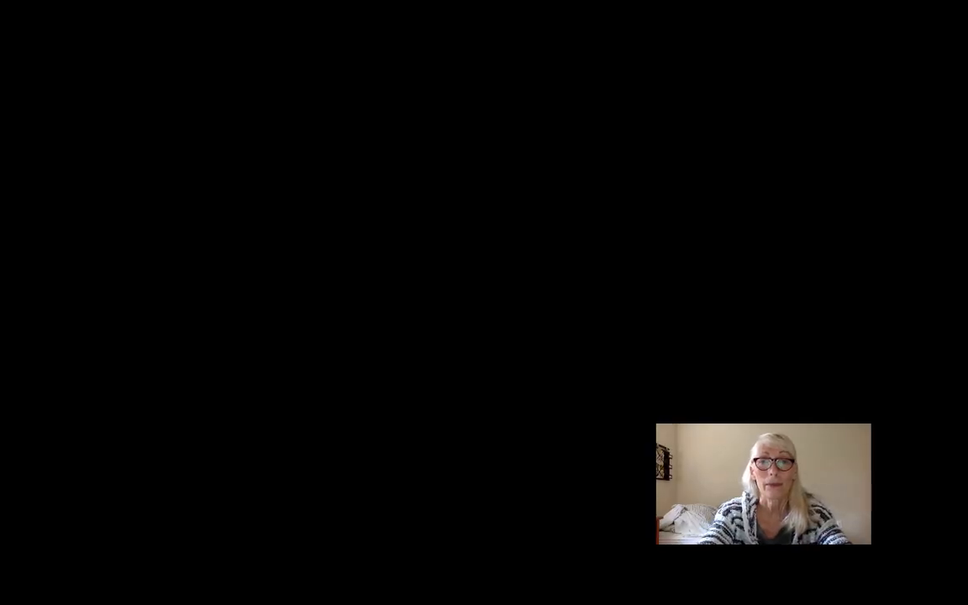